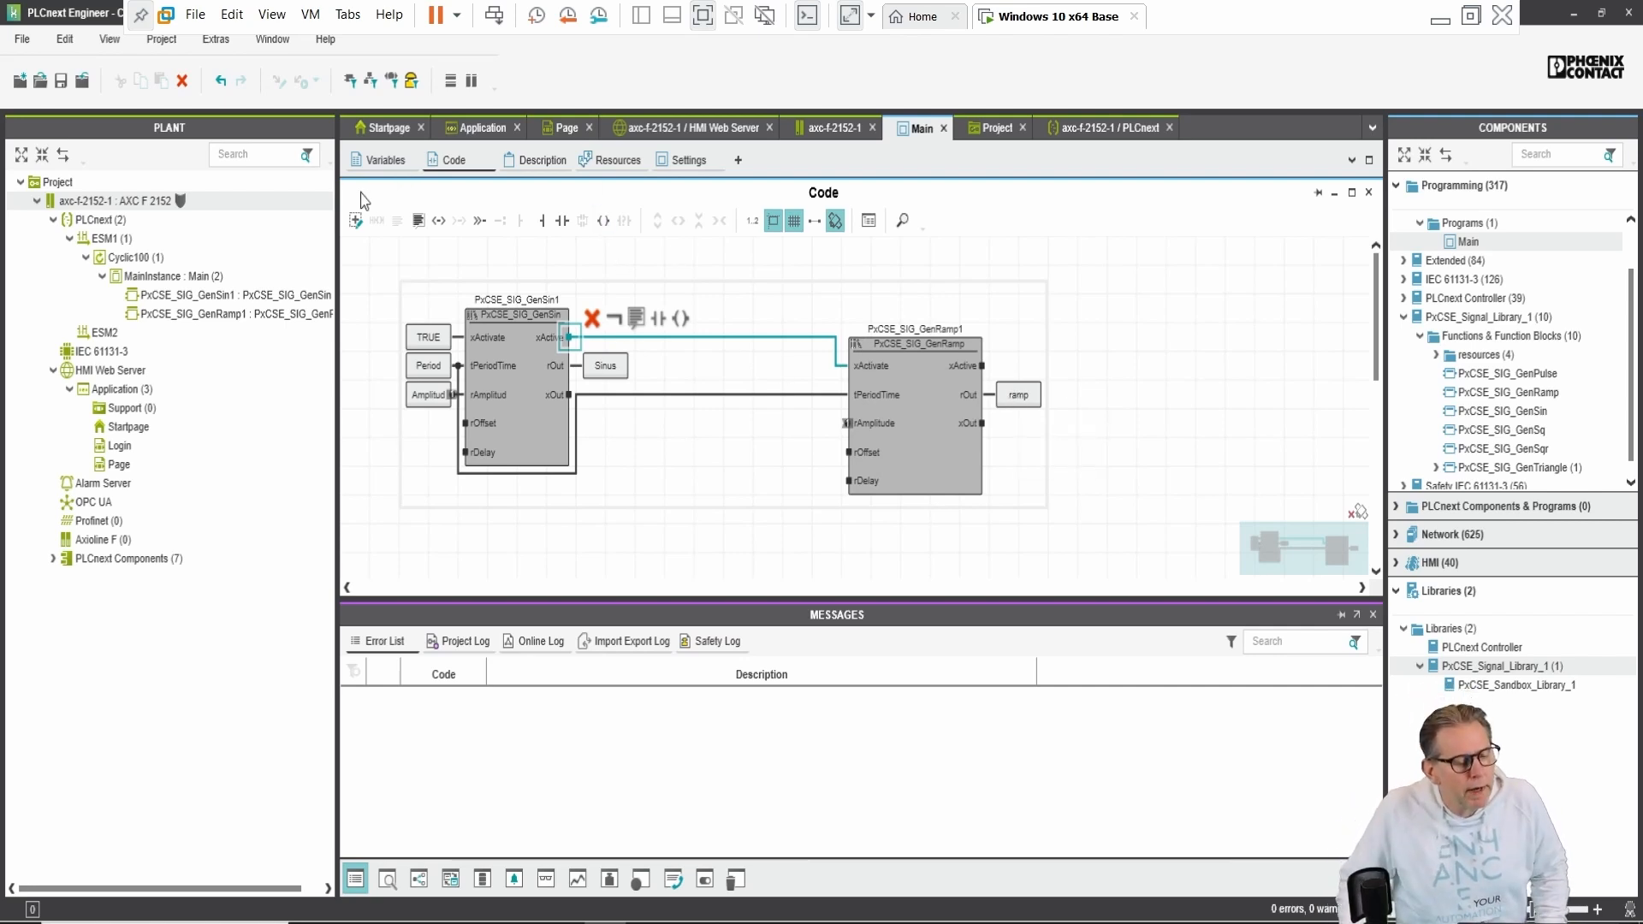
Step: Tick the HMI checkbox for the Sinus and ramp variables in Main's variable table
{"action": "left_click", "coordinate": [373, 161]}
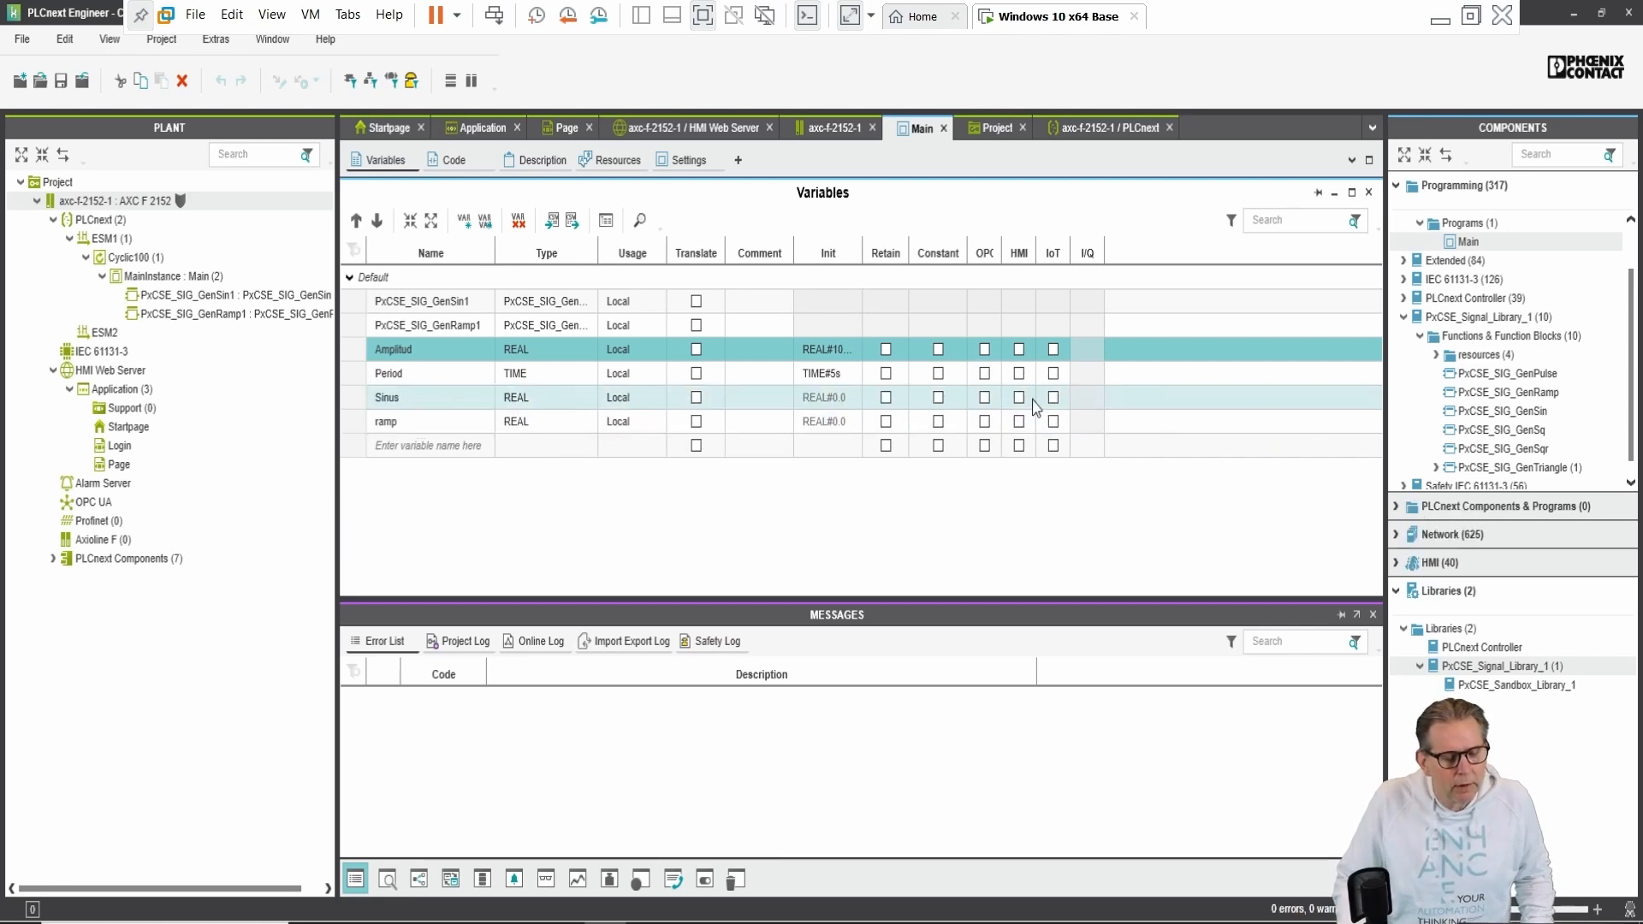
{"action": "left_click", "coordinate": [1017, 399]}
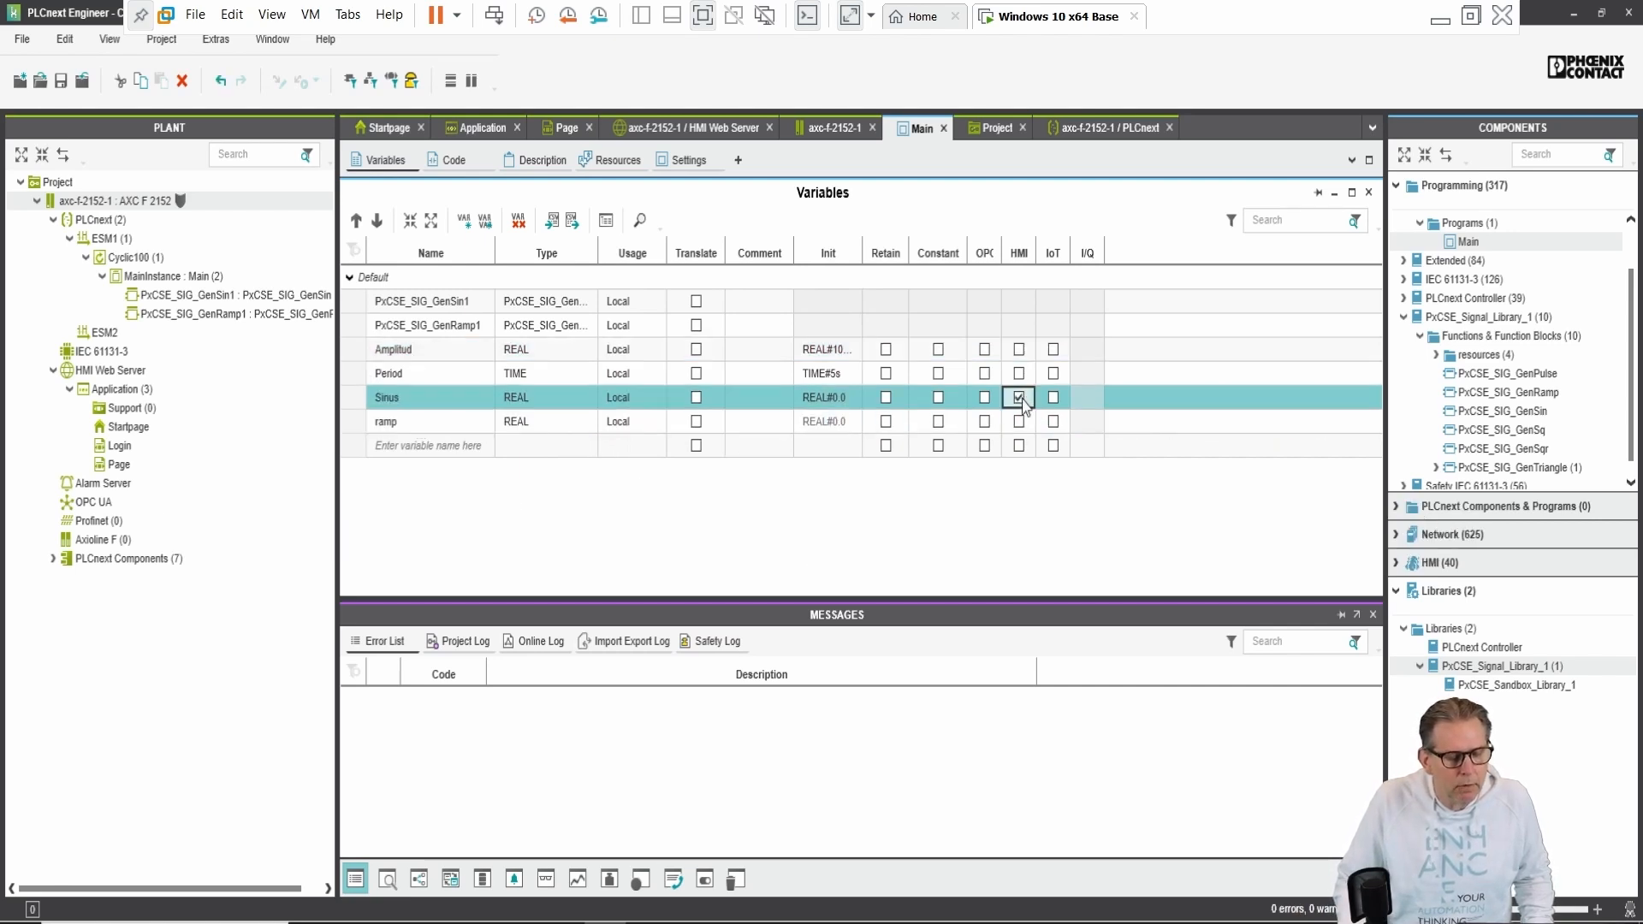
{"action": "left_click", "coordinate": [1020, 422]}
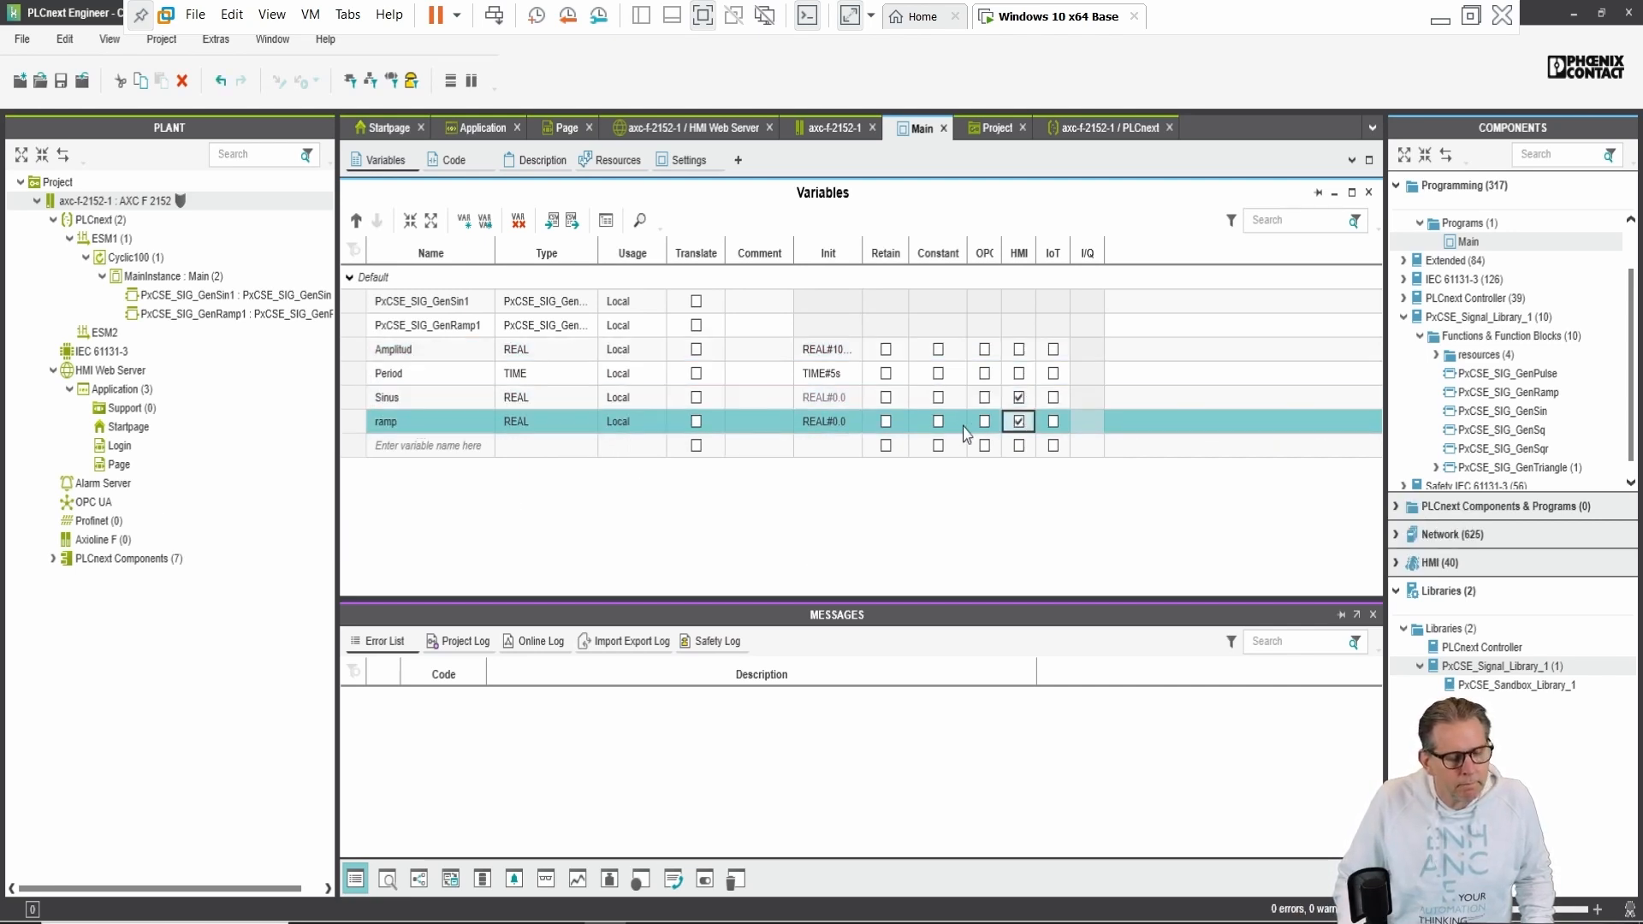
Step: Run Write and Start Project on the axc-f-2152-1 controller
{"action": "right_click", "coordinate": [158, 204]}
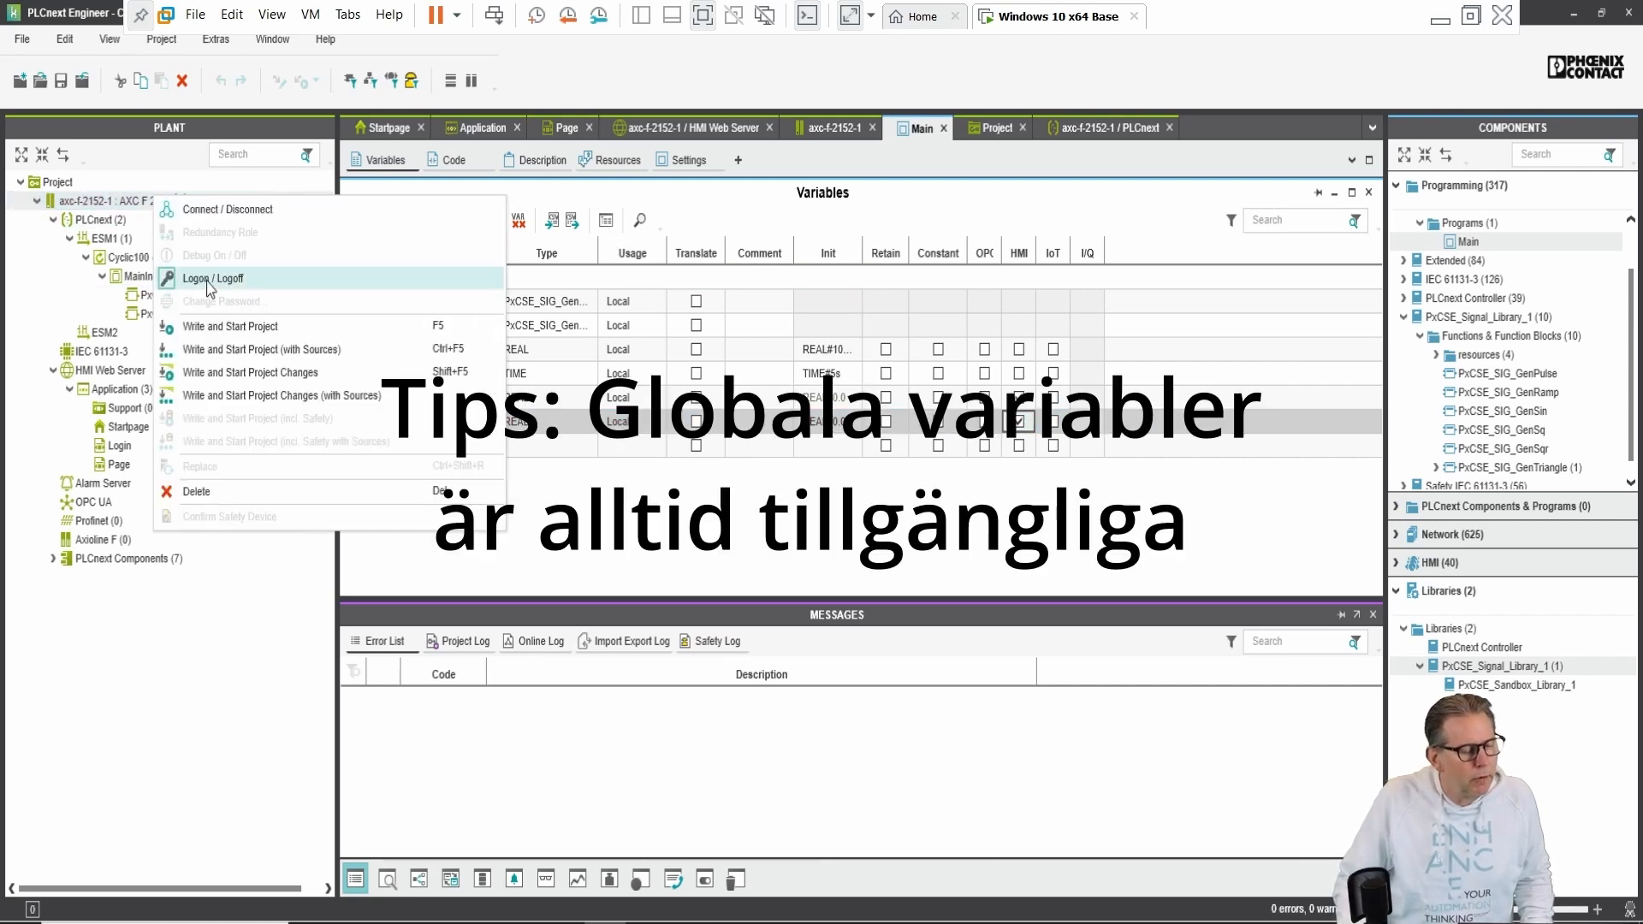
{"action": "left_click", "coordinate": [240, 325]}
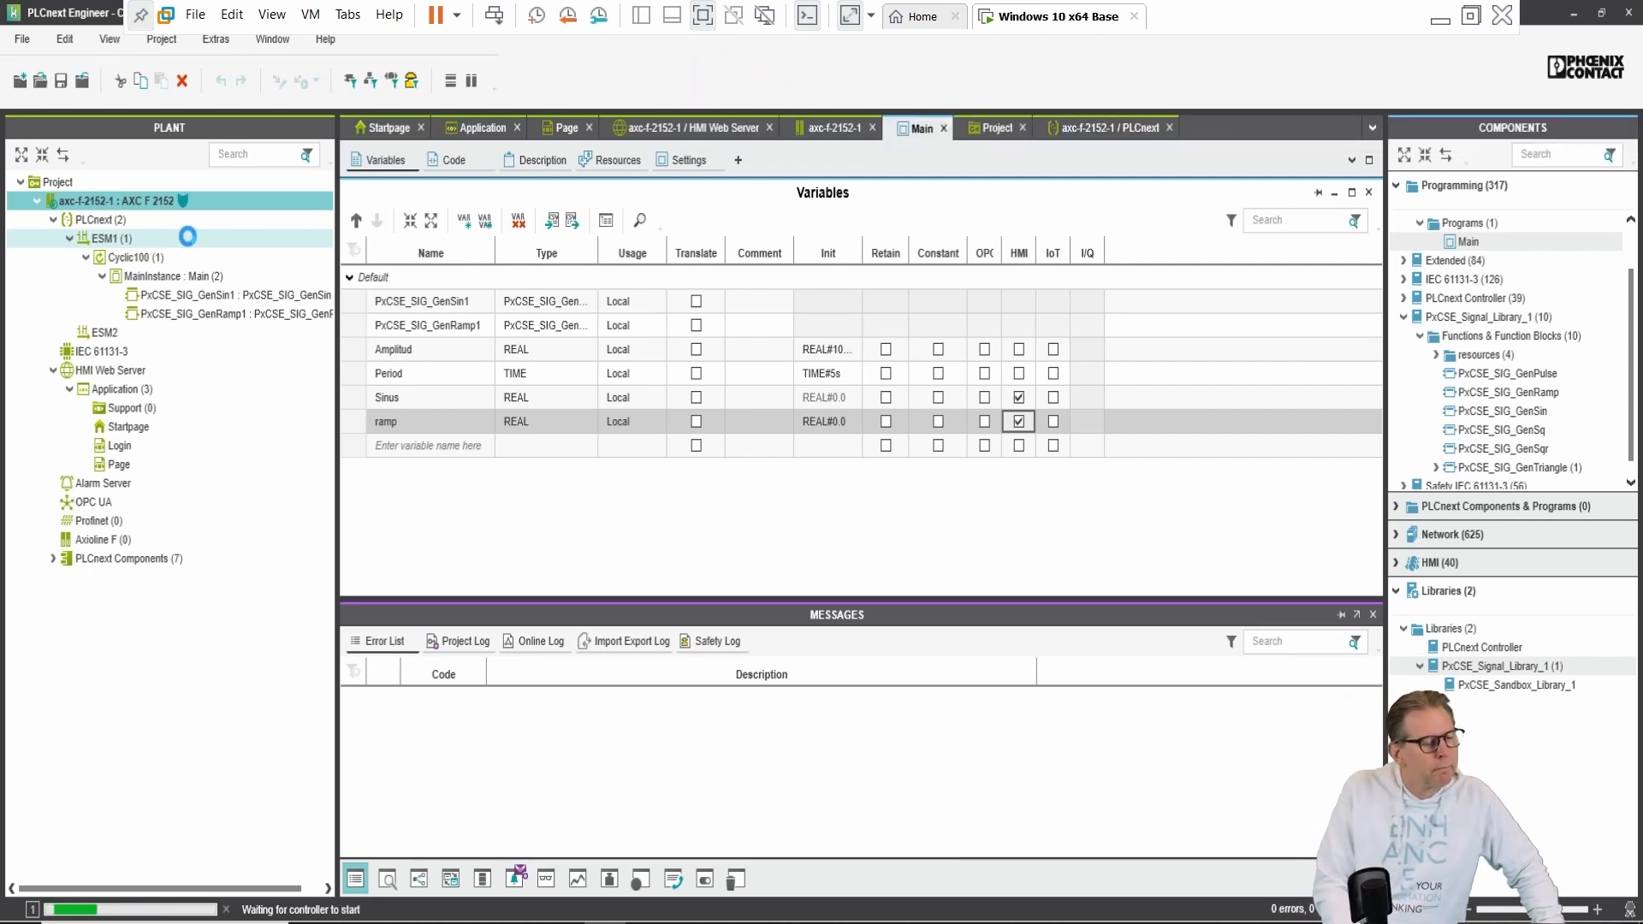
Step: Open MainInstance : Main online and read the live Sinus and ramp output values
{"action": "double_click", "coordinate": [209, 279]}
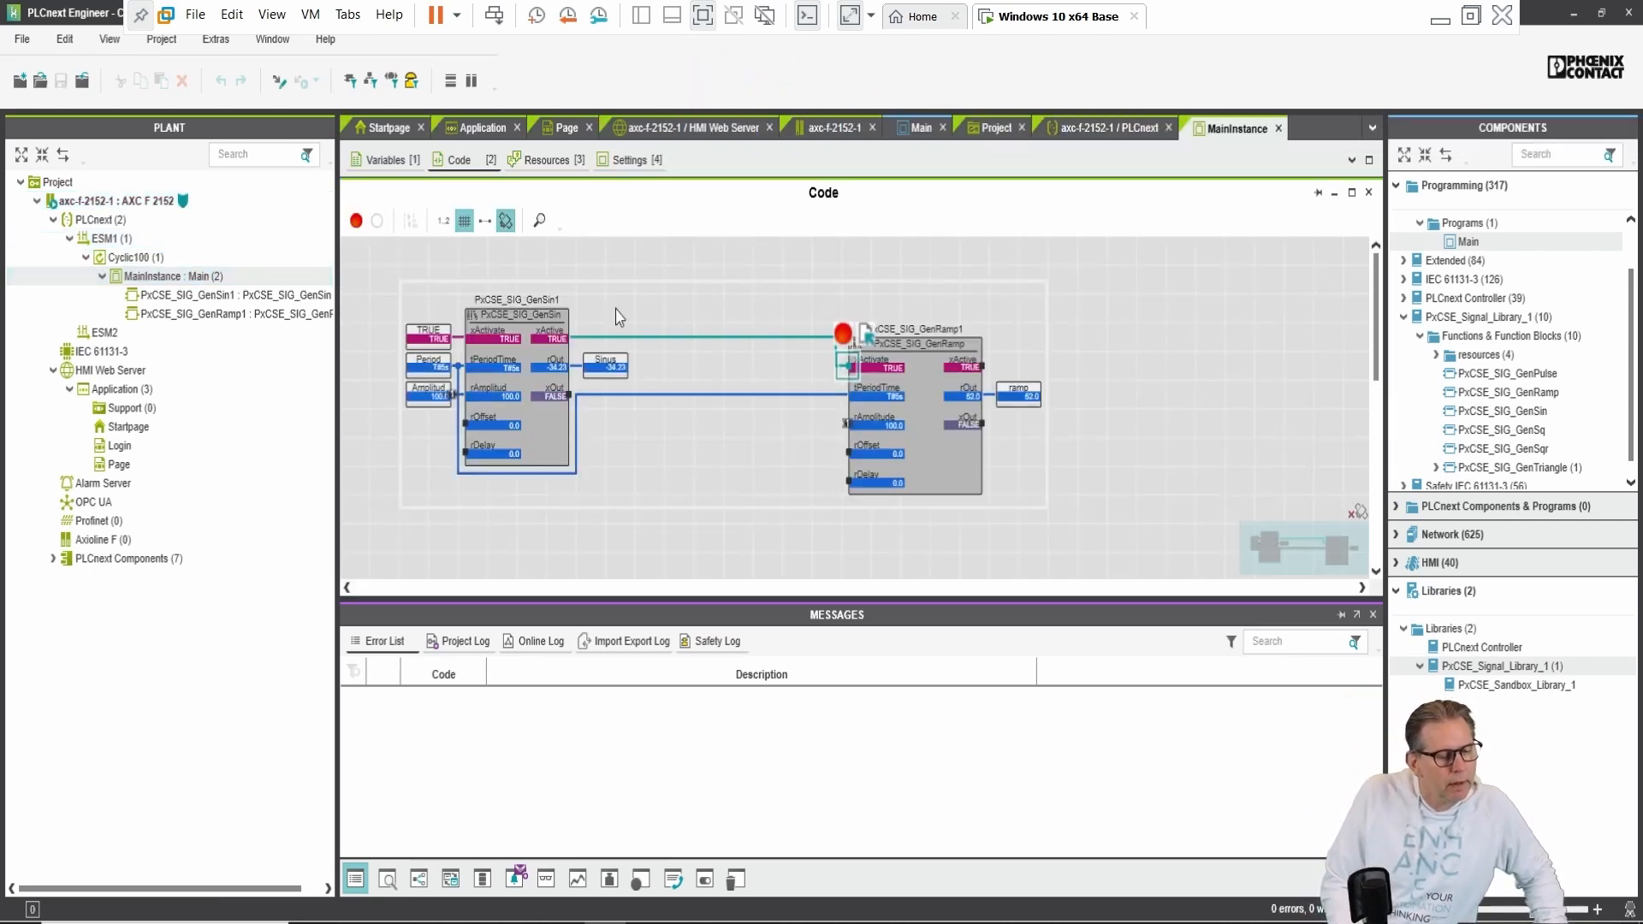
{"action": "mouse_move", "coordinate": [616, 381]}
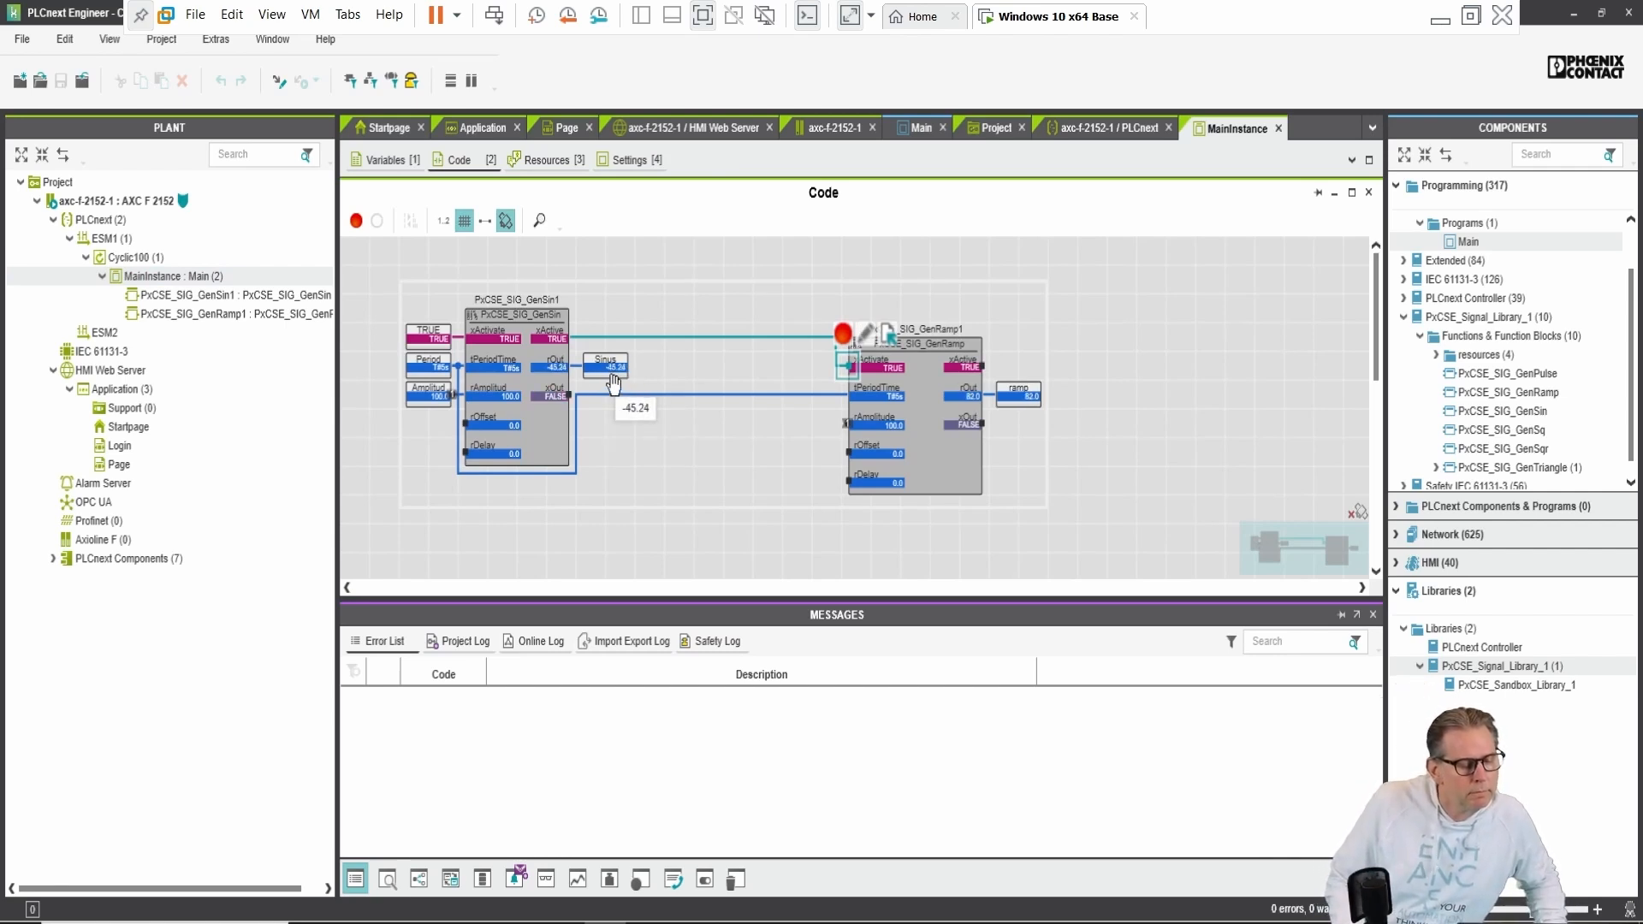
{"action": "mouse_move", "coordinate": [1054, 406]}
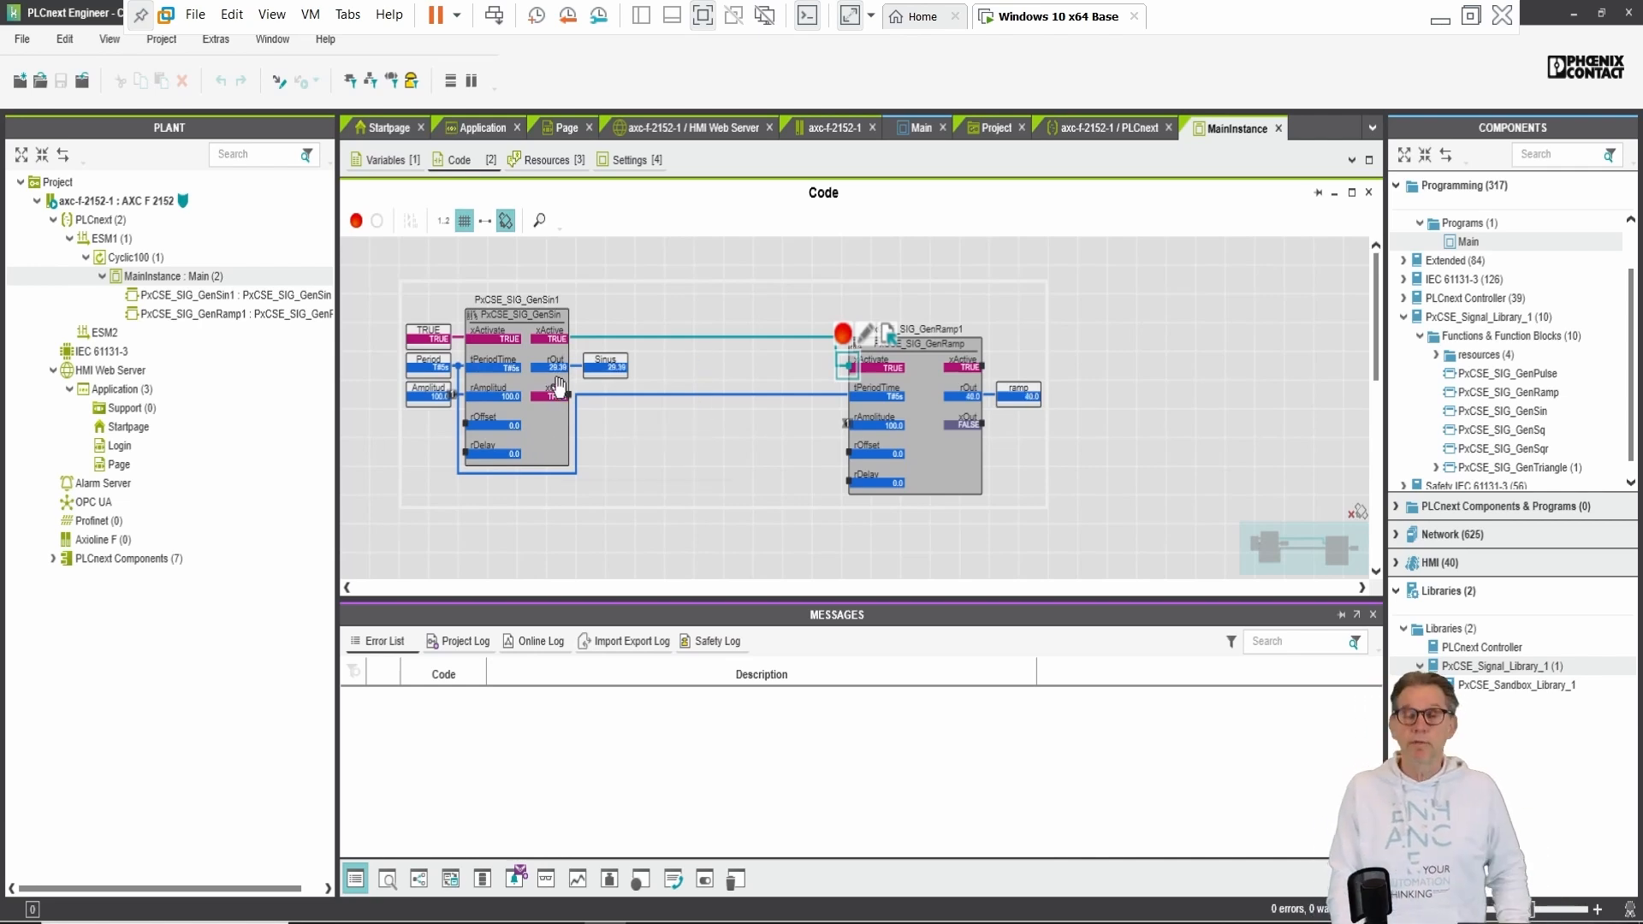
{"action": "right_click", "coordinate": [192, 201]}
Step: Disconnect from the controller to go offline
{"action": "left_click", "coordinate": [250, 210]}
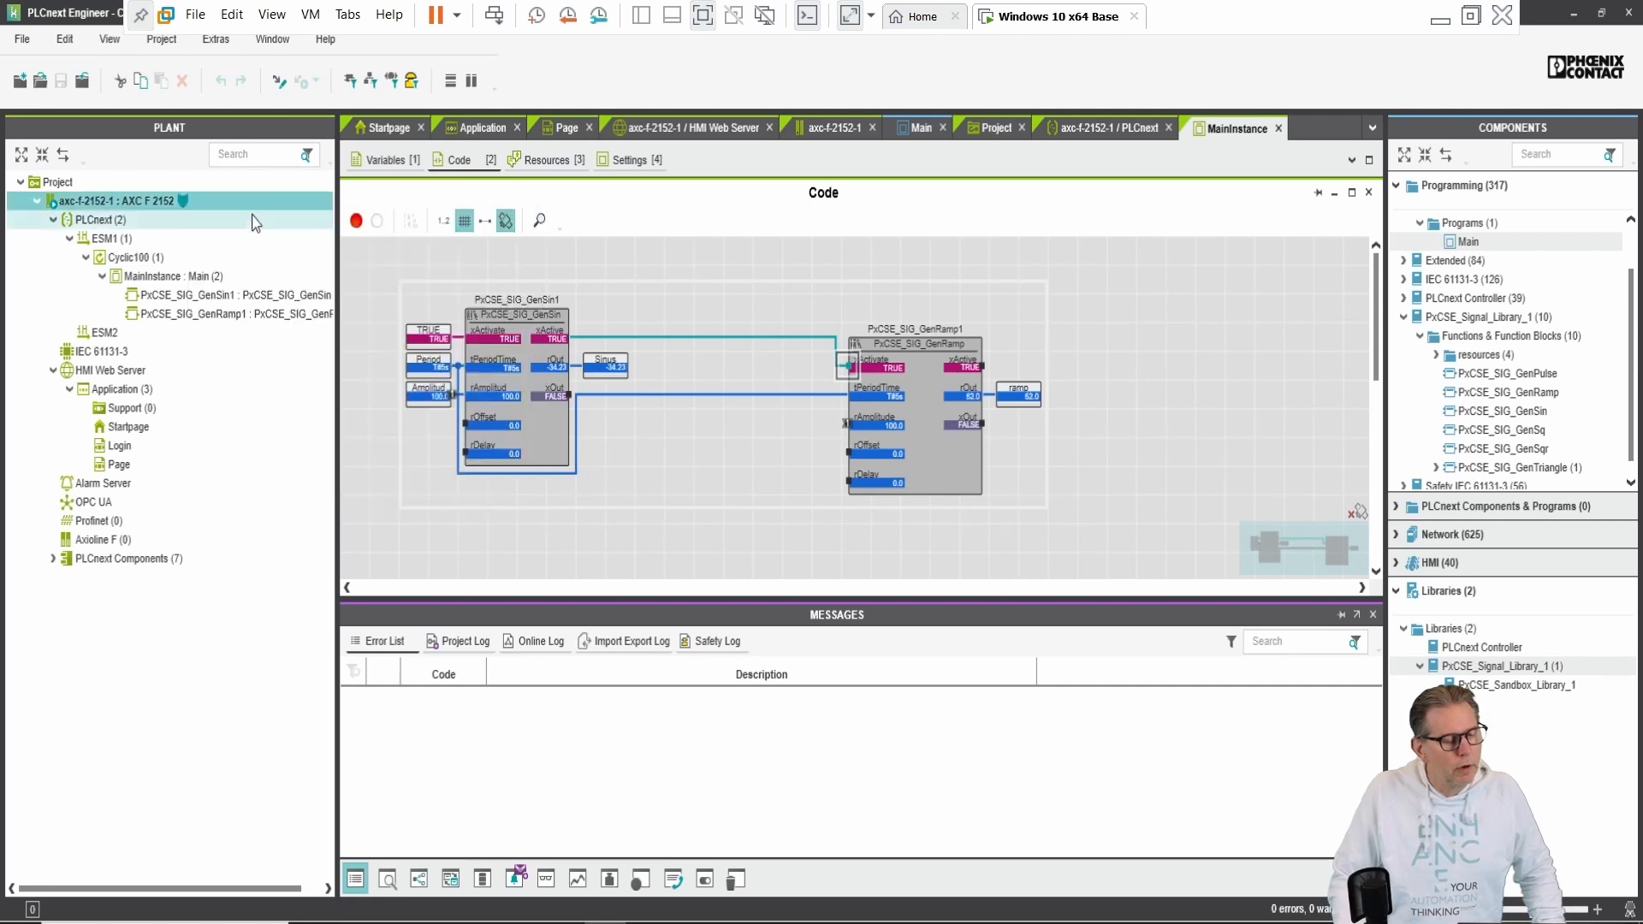
{"action": "left_click", "coordinate": [205, 277]}
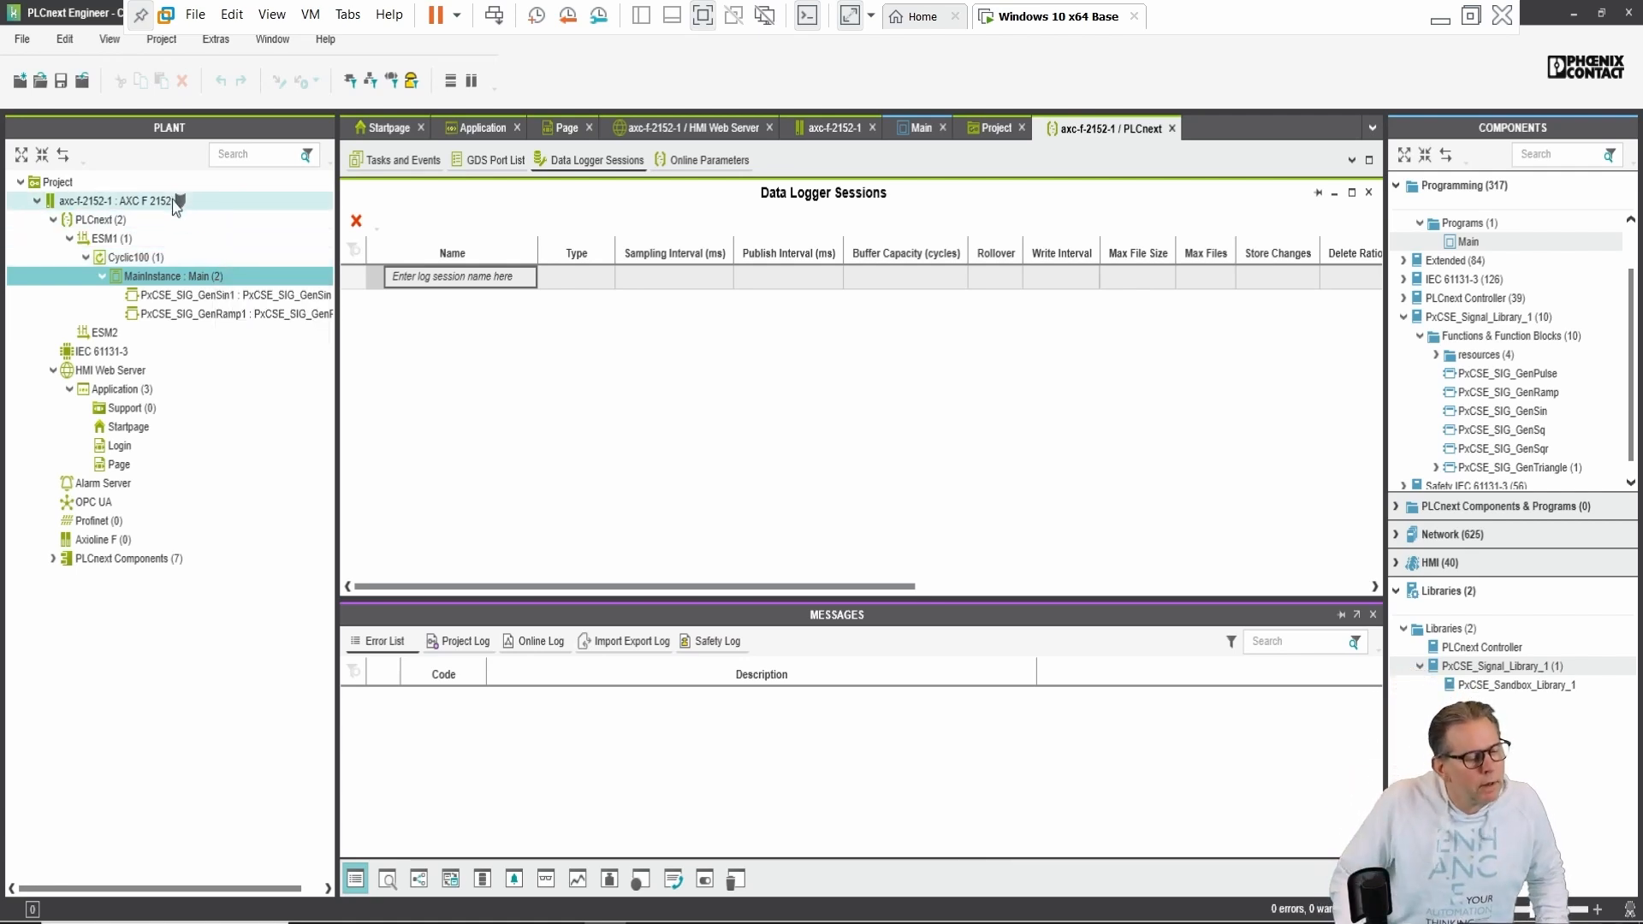
{"action": "left_click", "coordinate": [109, 222]}
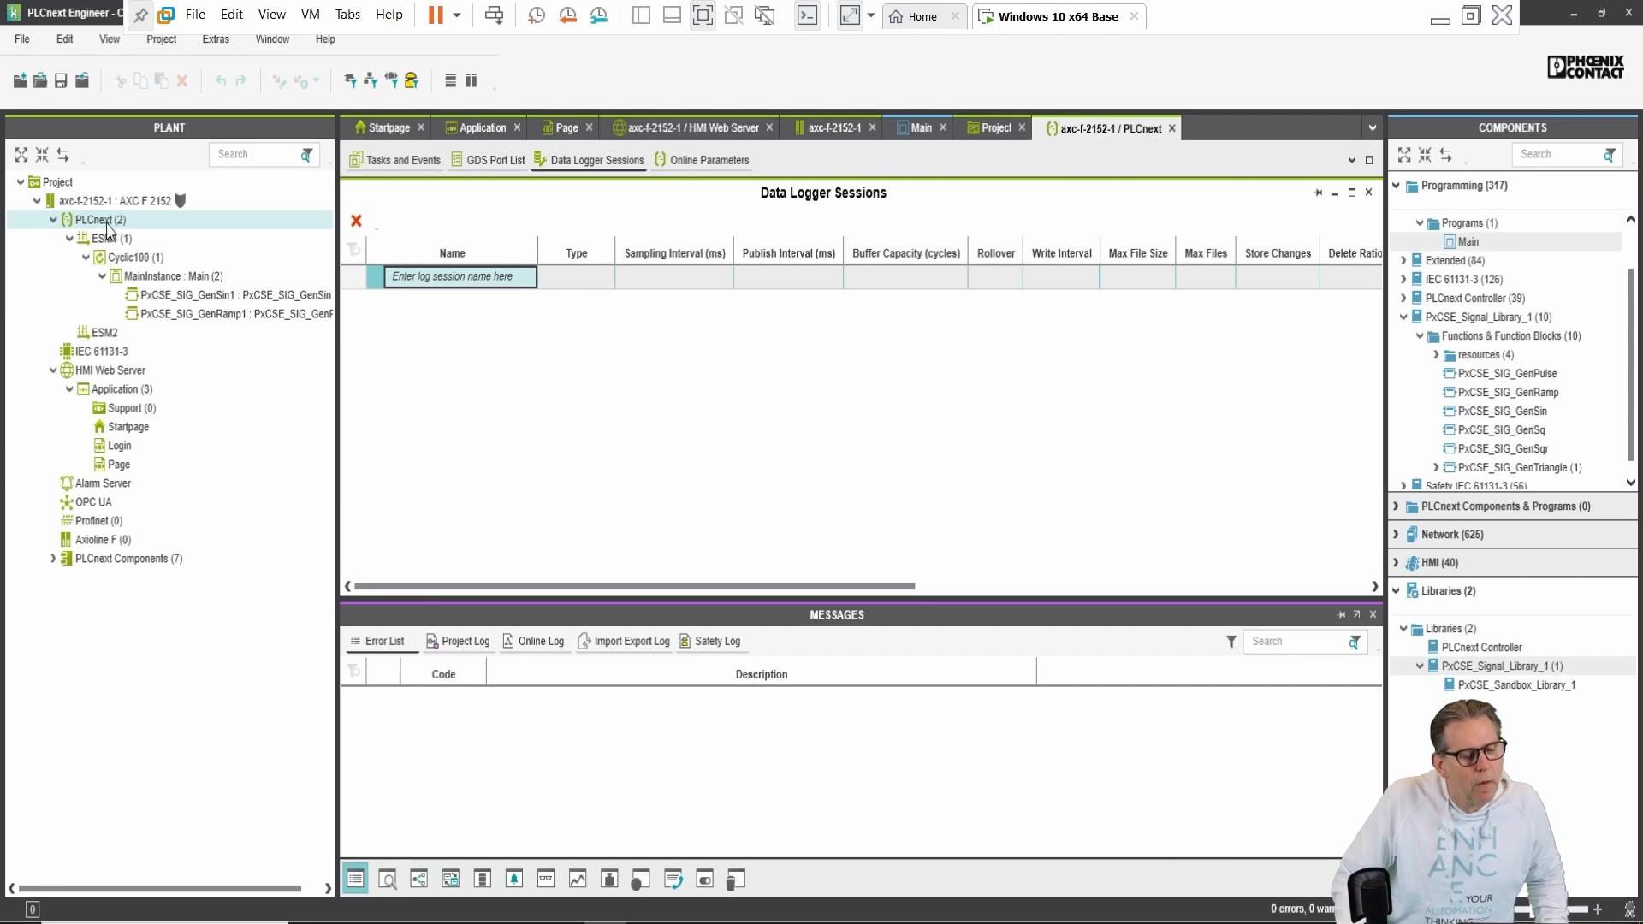
Step: Open PLCnext's Data Logger Sessions editor and start a new session named Sinus_Ramp
{"action": "left_click", "coordinate": [108, 224]}
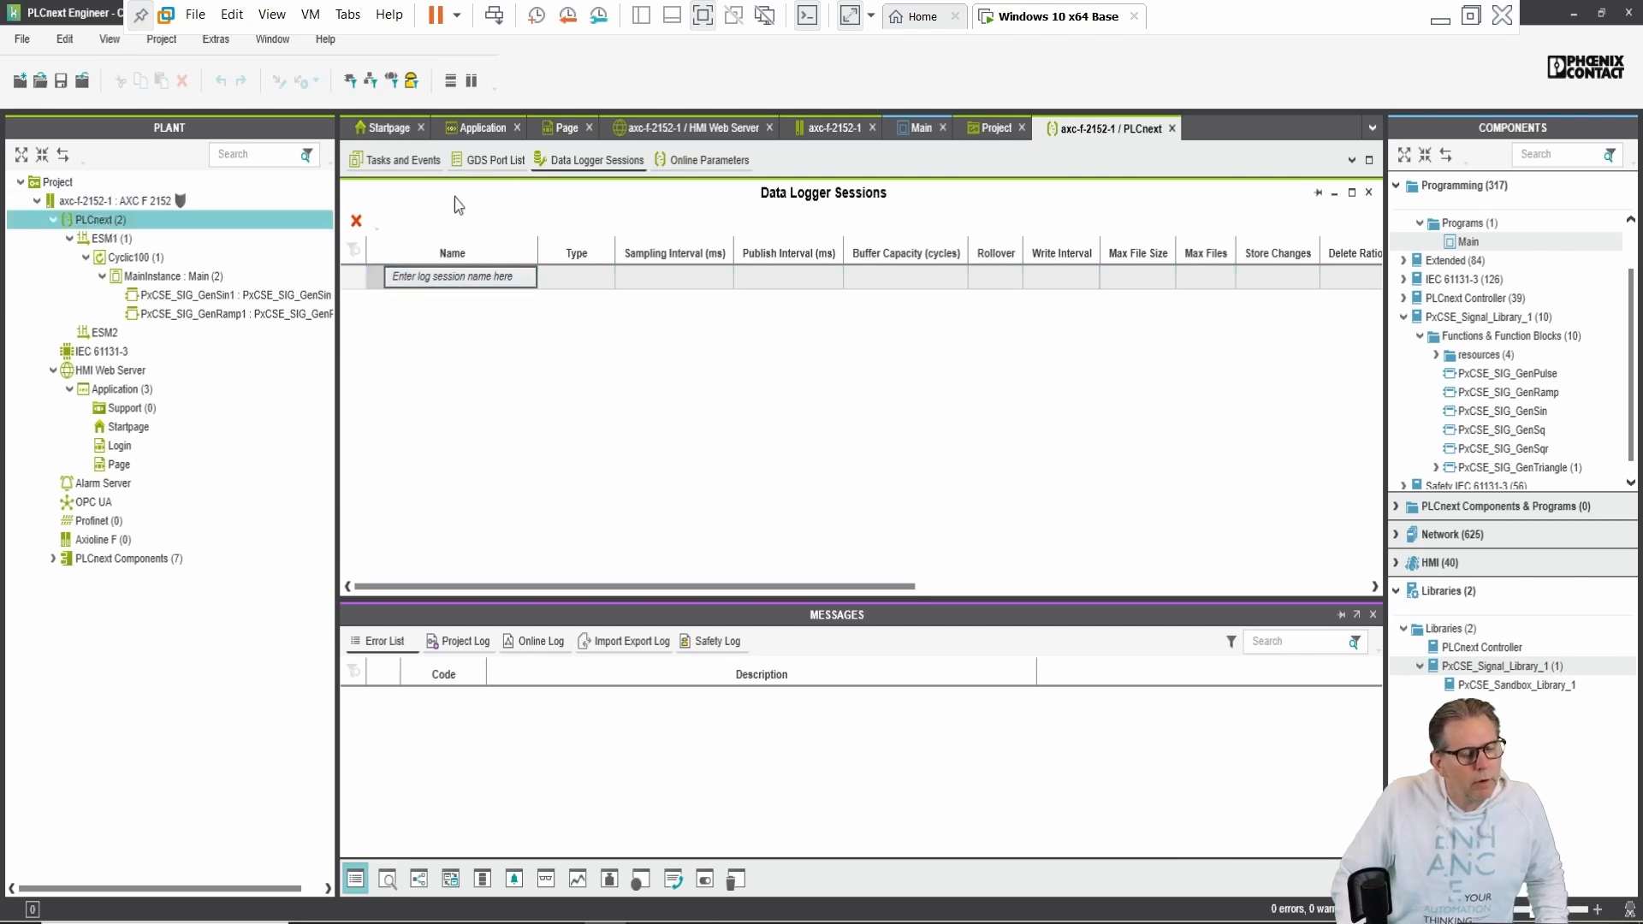
{"action": "double_click", "coordinate": [114, 202]}
{"action": "double_click", "coordinate": [108, 221]}
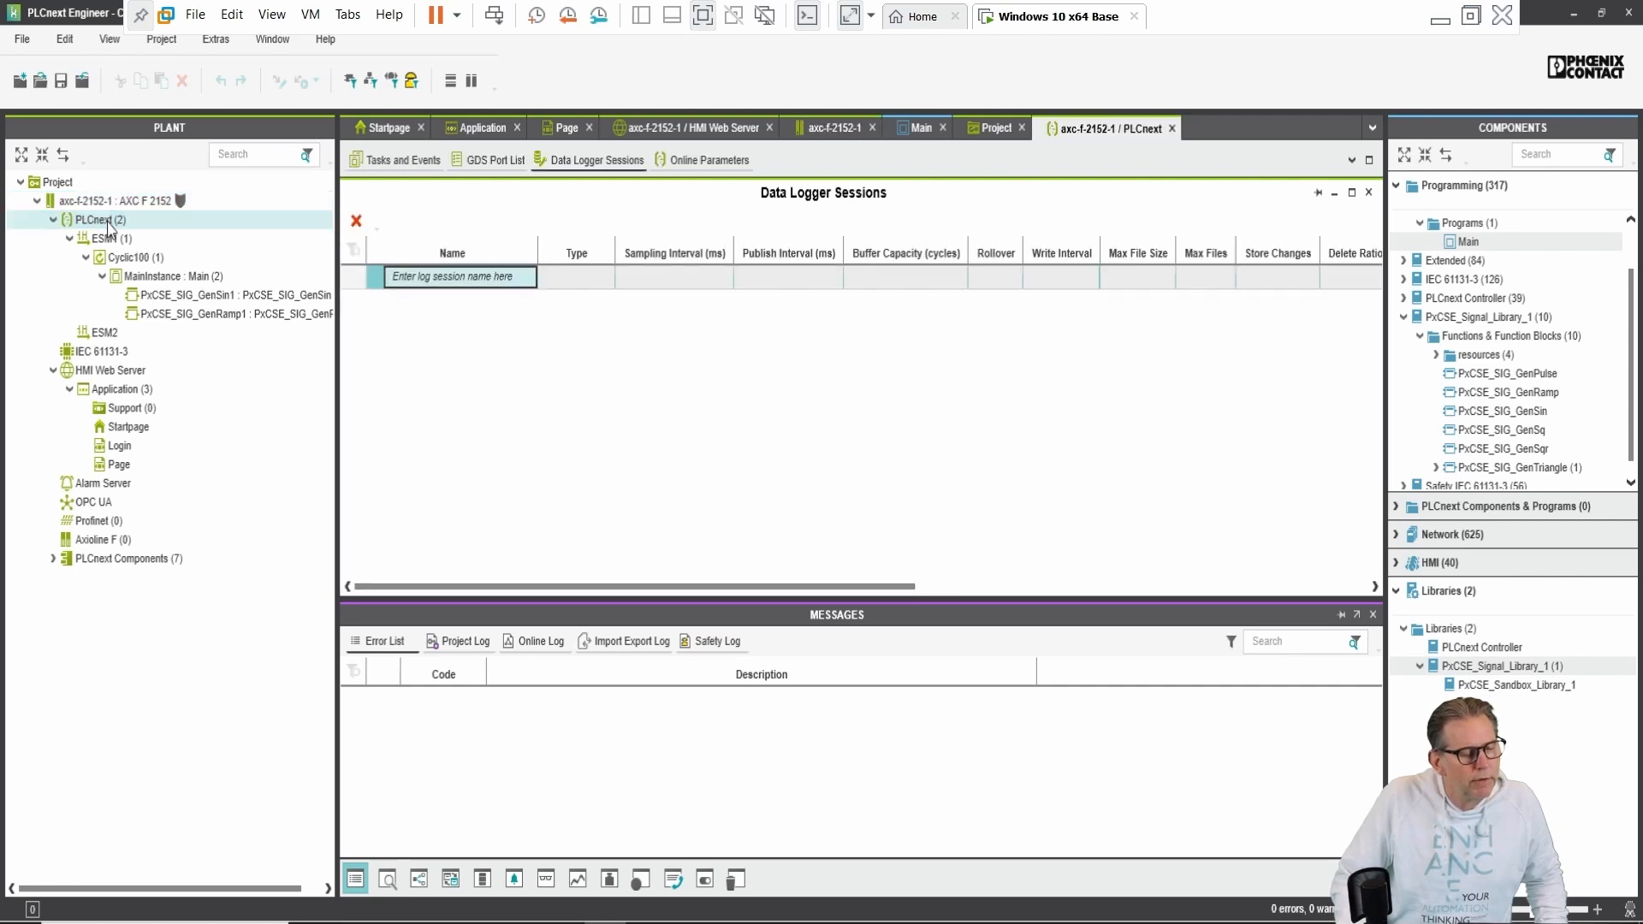
{"action": "left_click", "coordinate": [590, 162]}
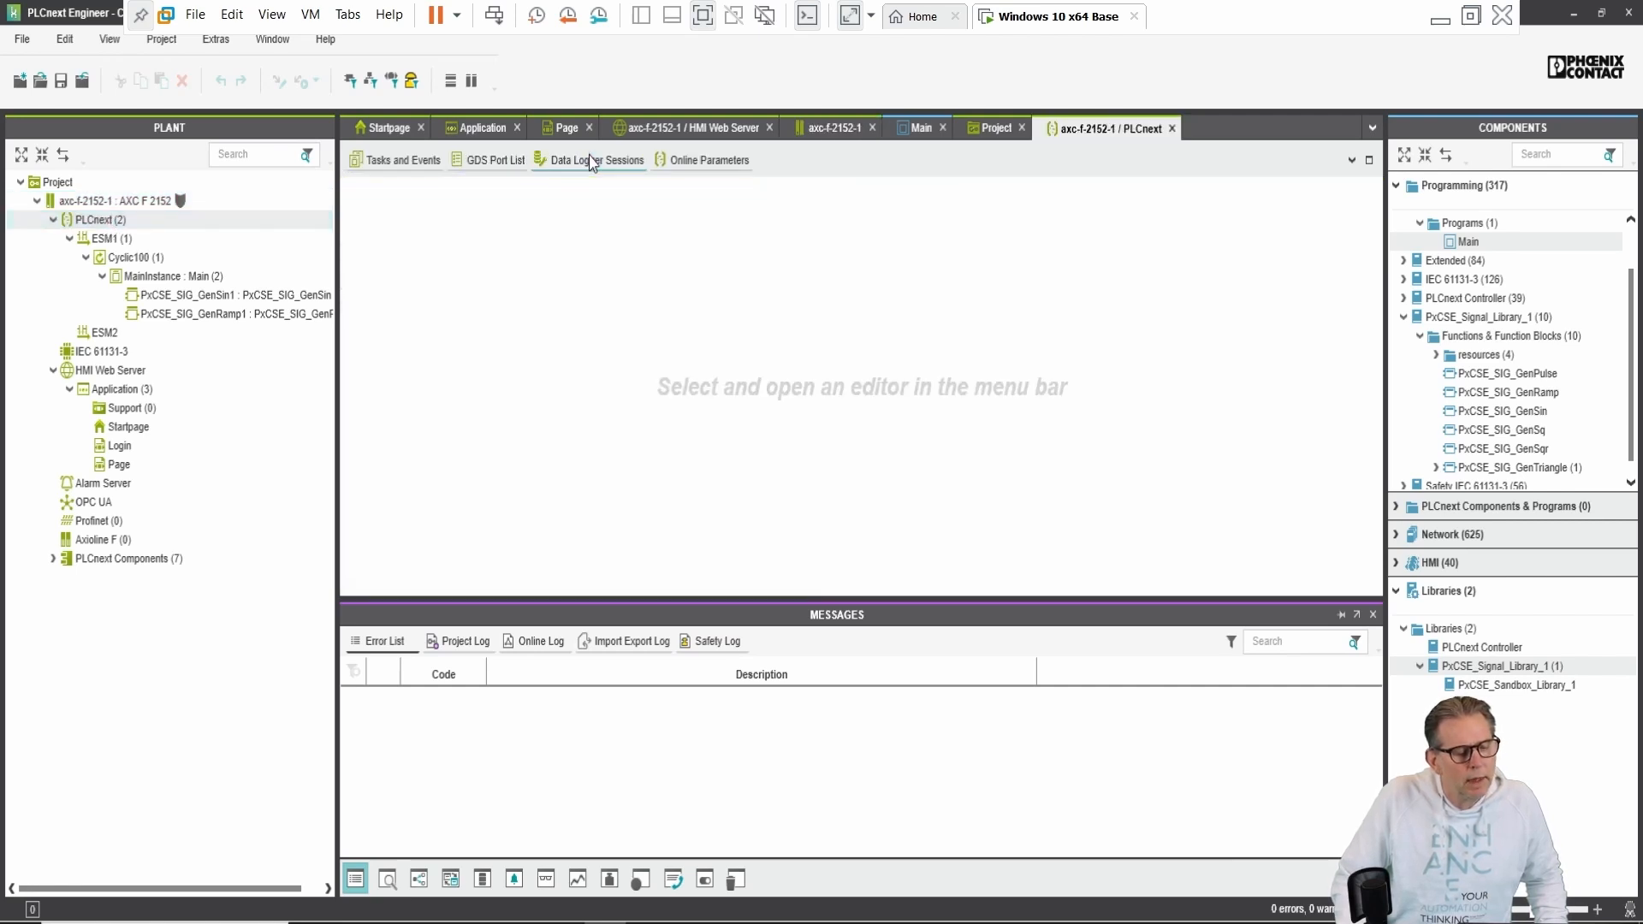
{"action": "left_click", "coordinate": [590, 161]}
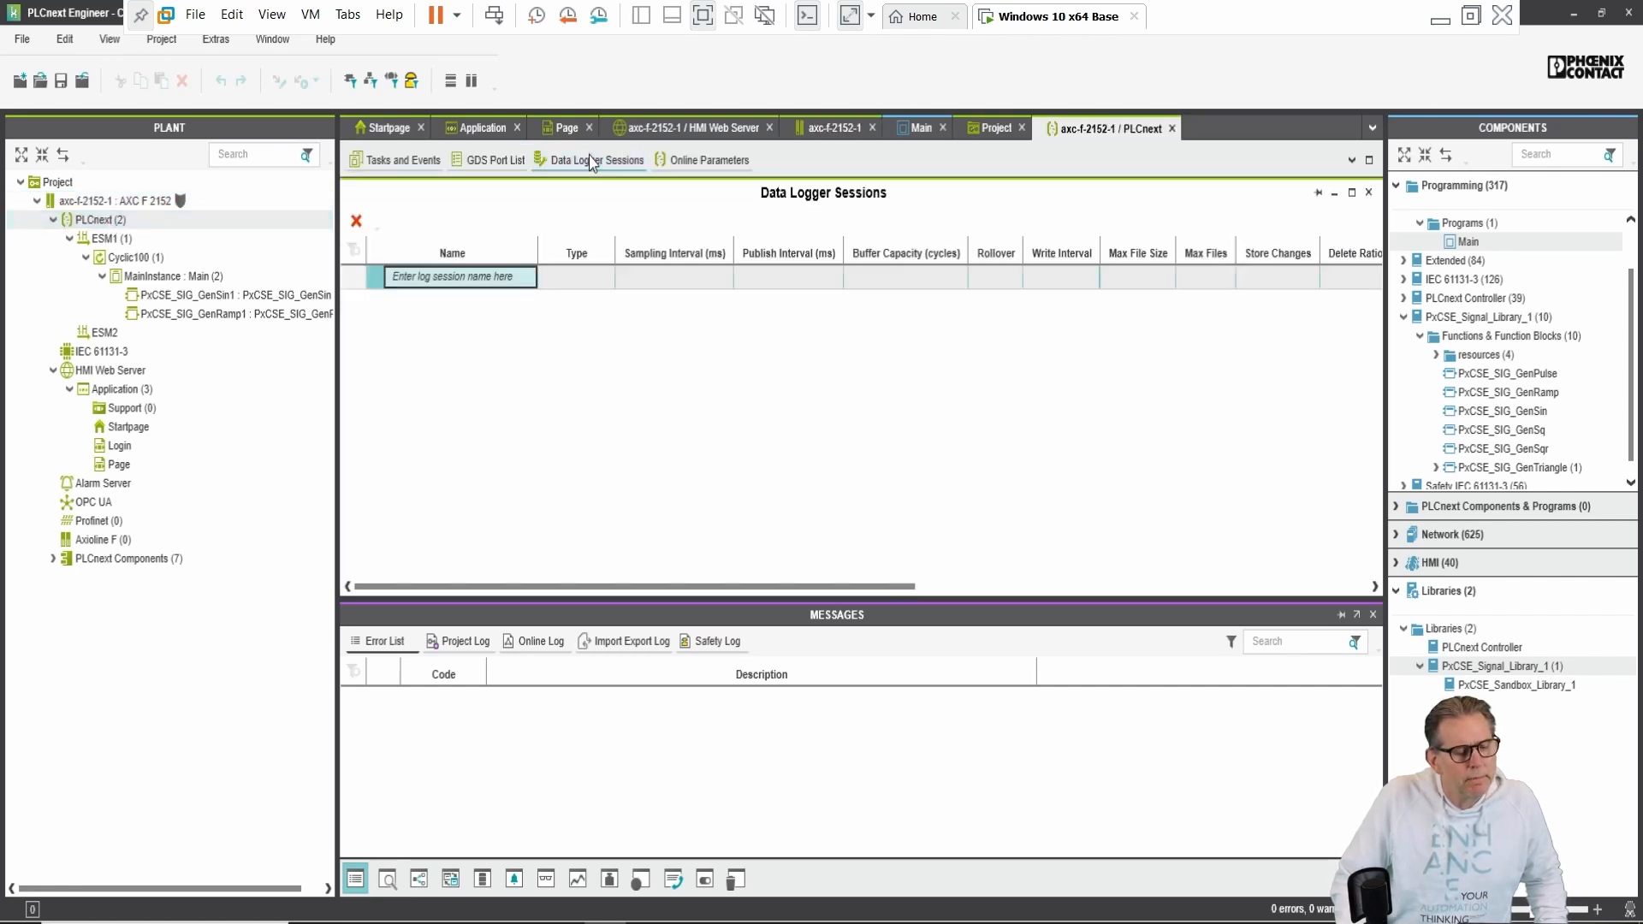
{"action": "left_click", "coordinate": [483, 278]}
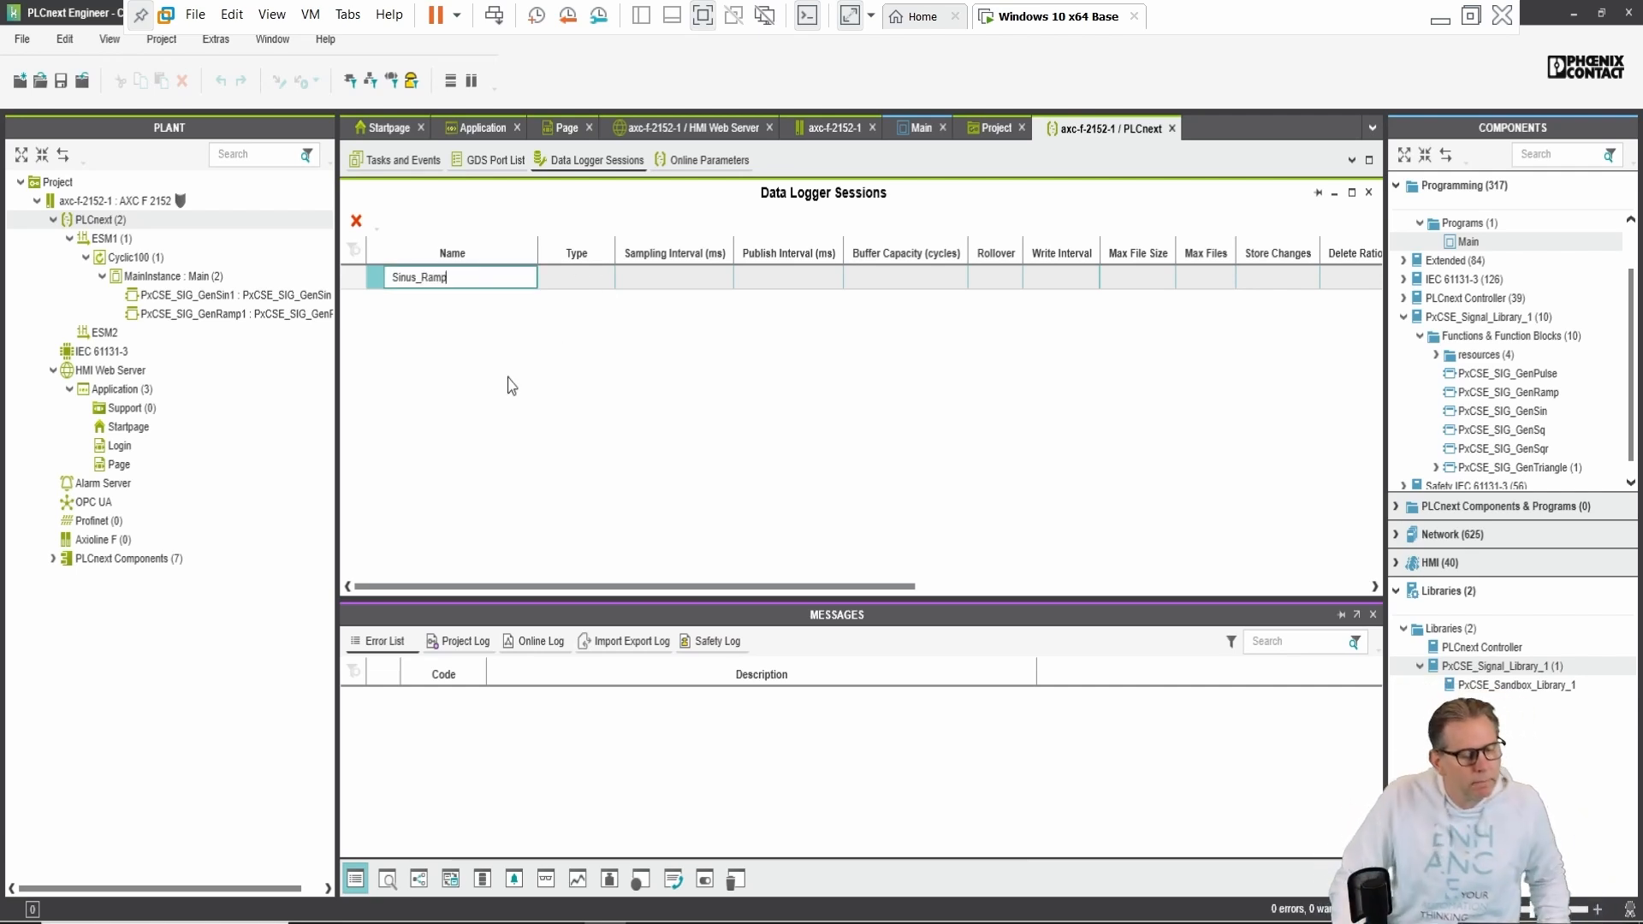
Step: Confirm the Sinus_Ramp session, set its storage type to TSDB, and begin choosing a variable
{"action": "key", "text": "Return"}
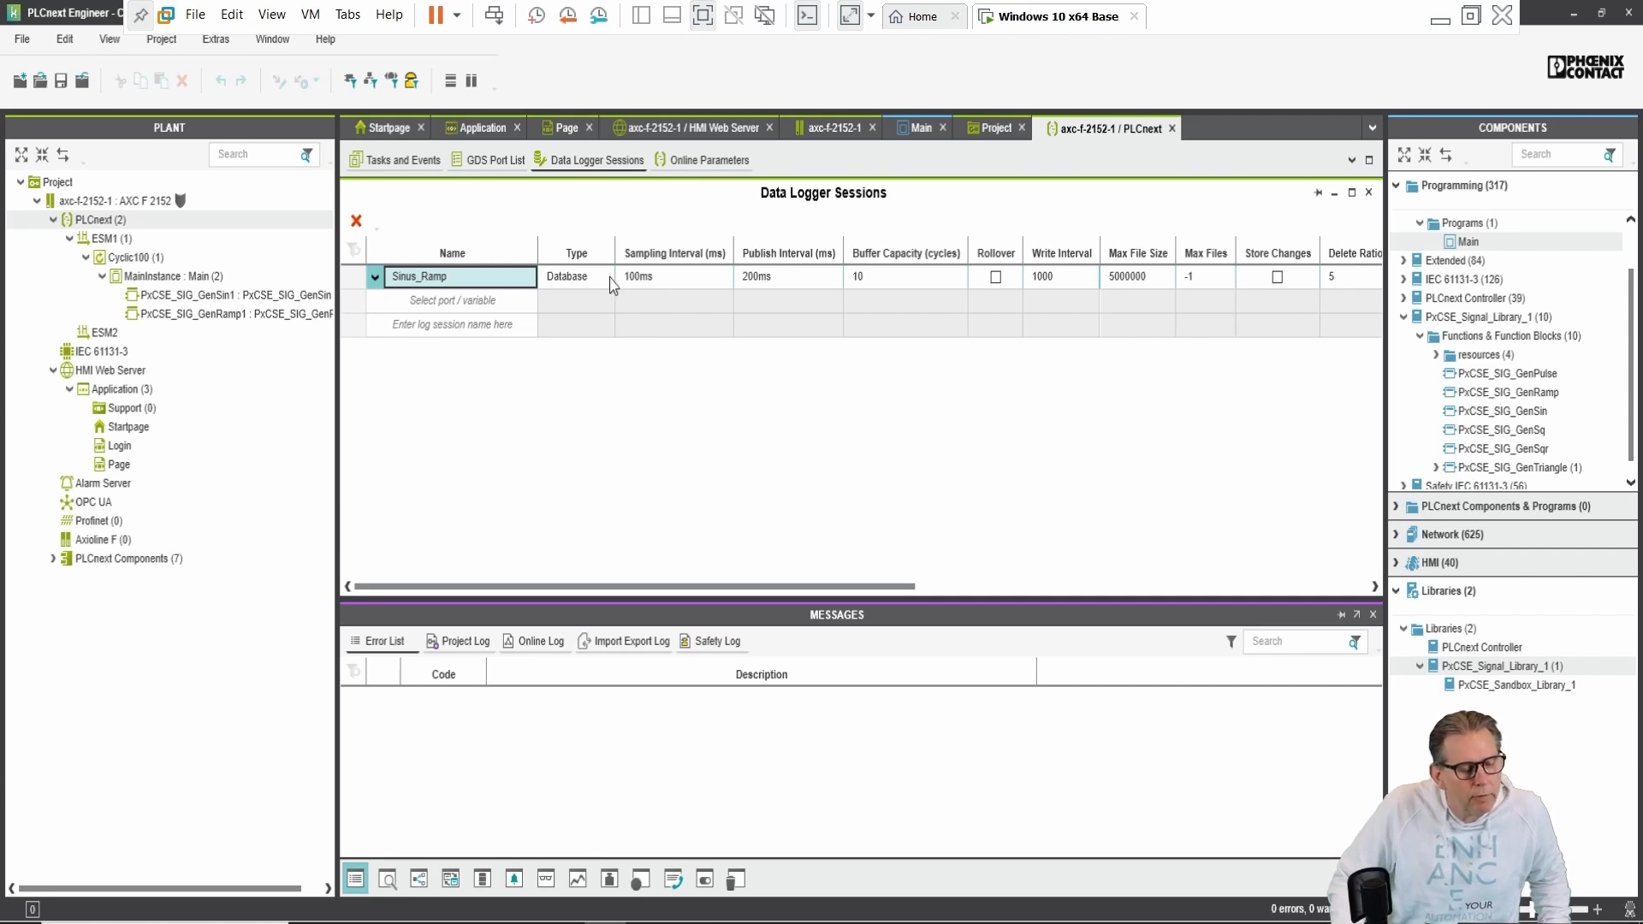
{"action": "left_click", "coordinate": [572, 286]}
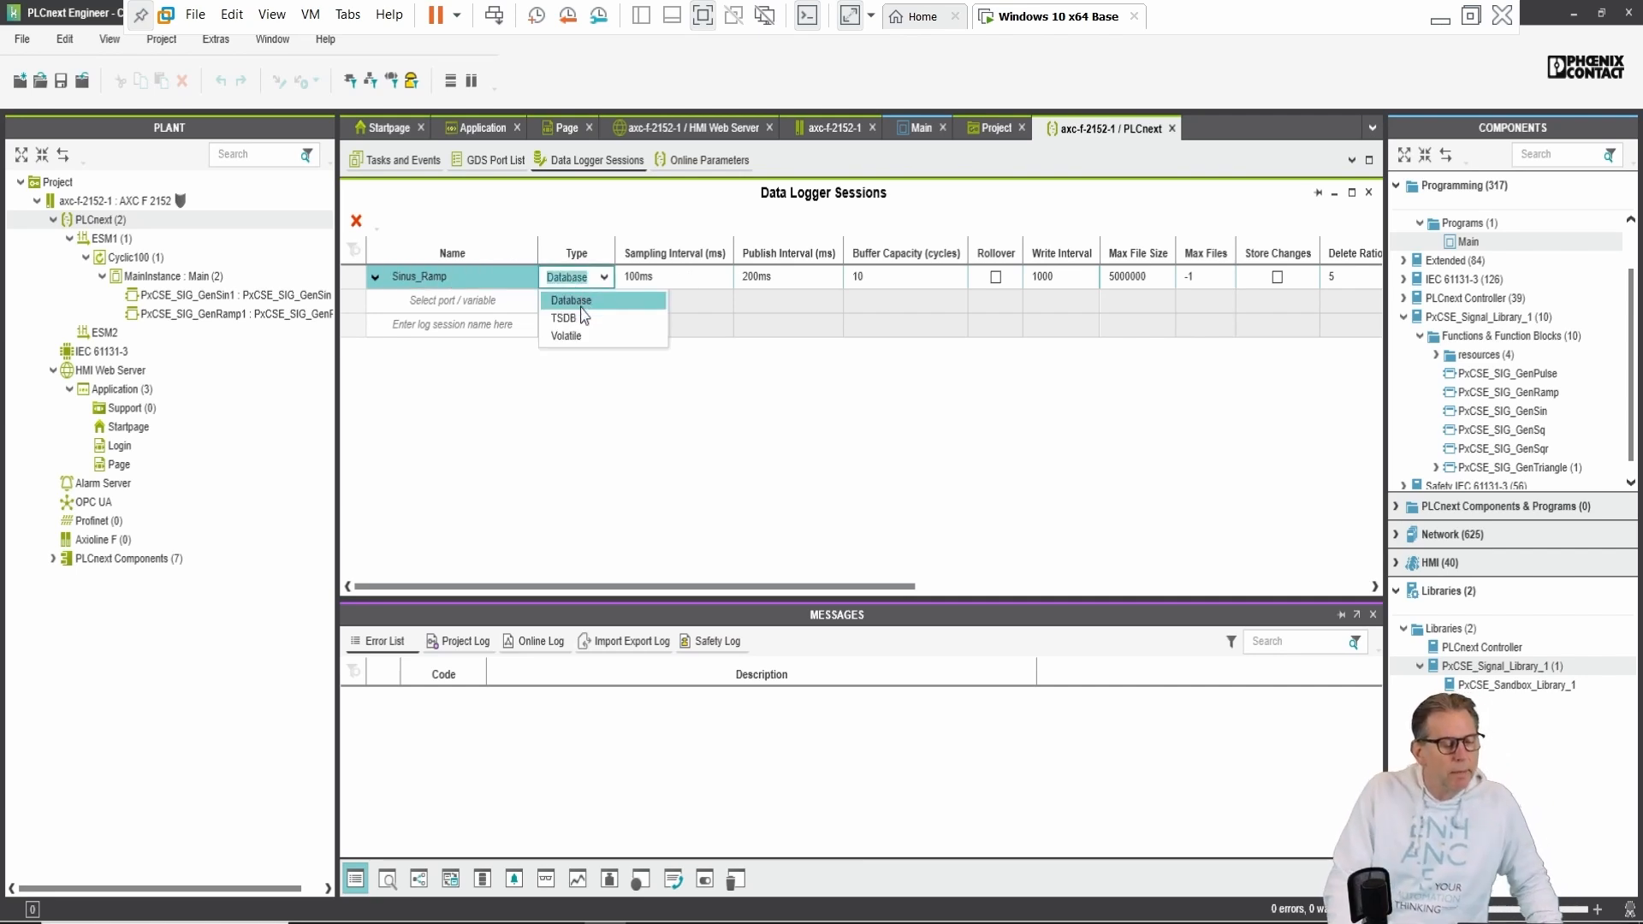
{"action": "left_click", "coordinate": [585, 317]}
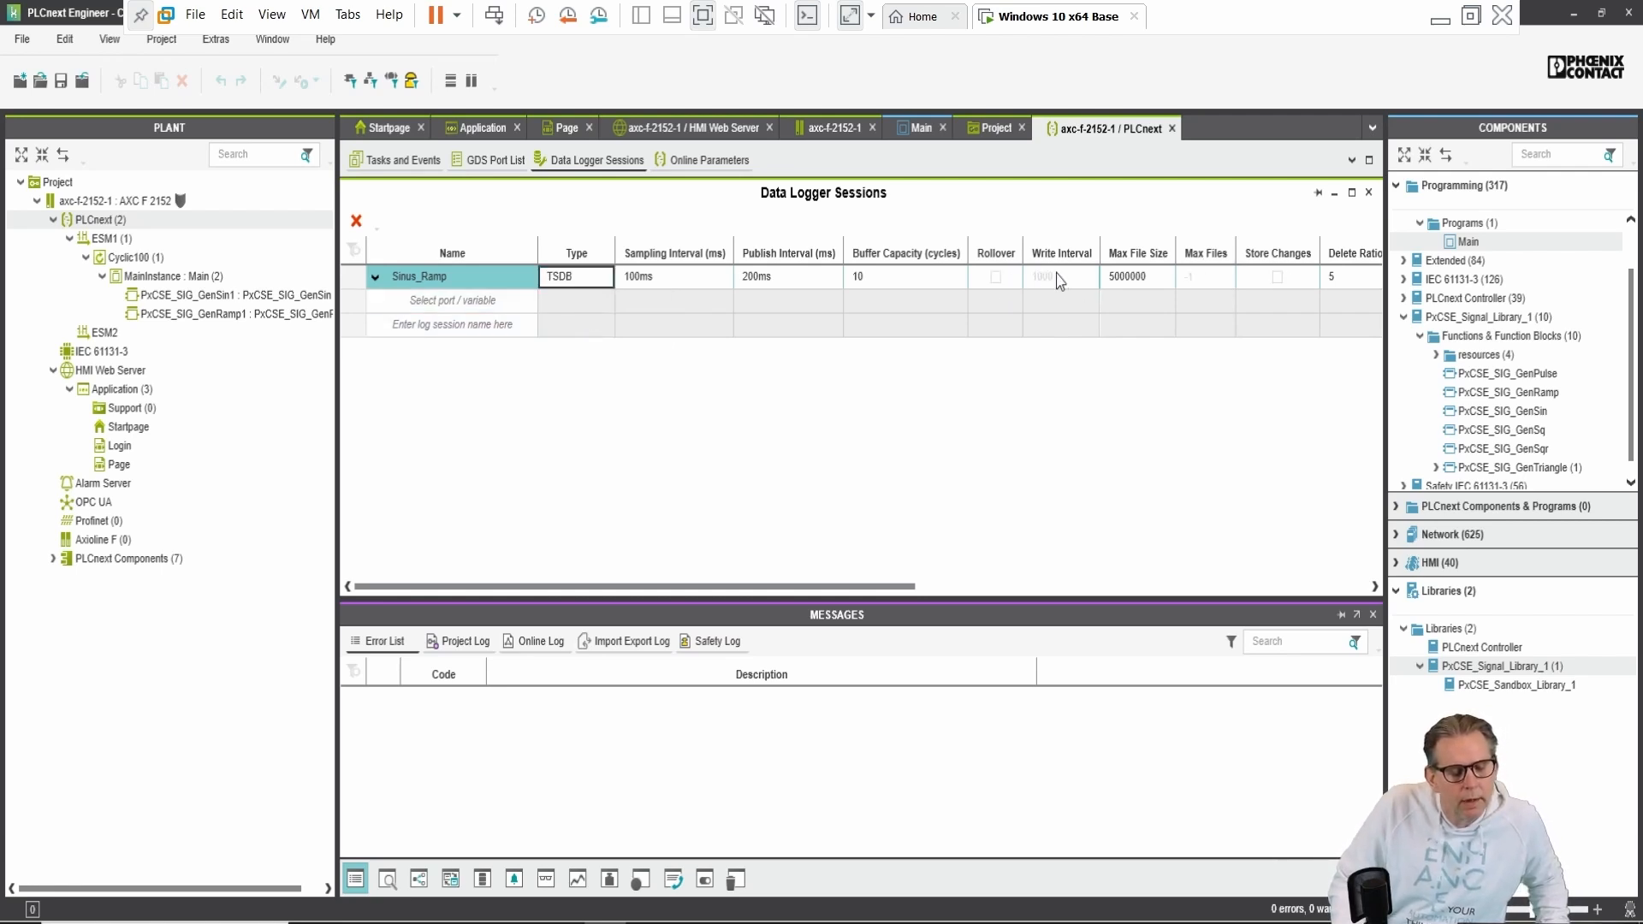
{"action": "left_click", "coordinate": [517, 310]}
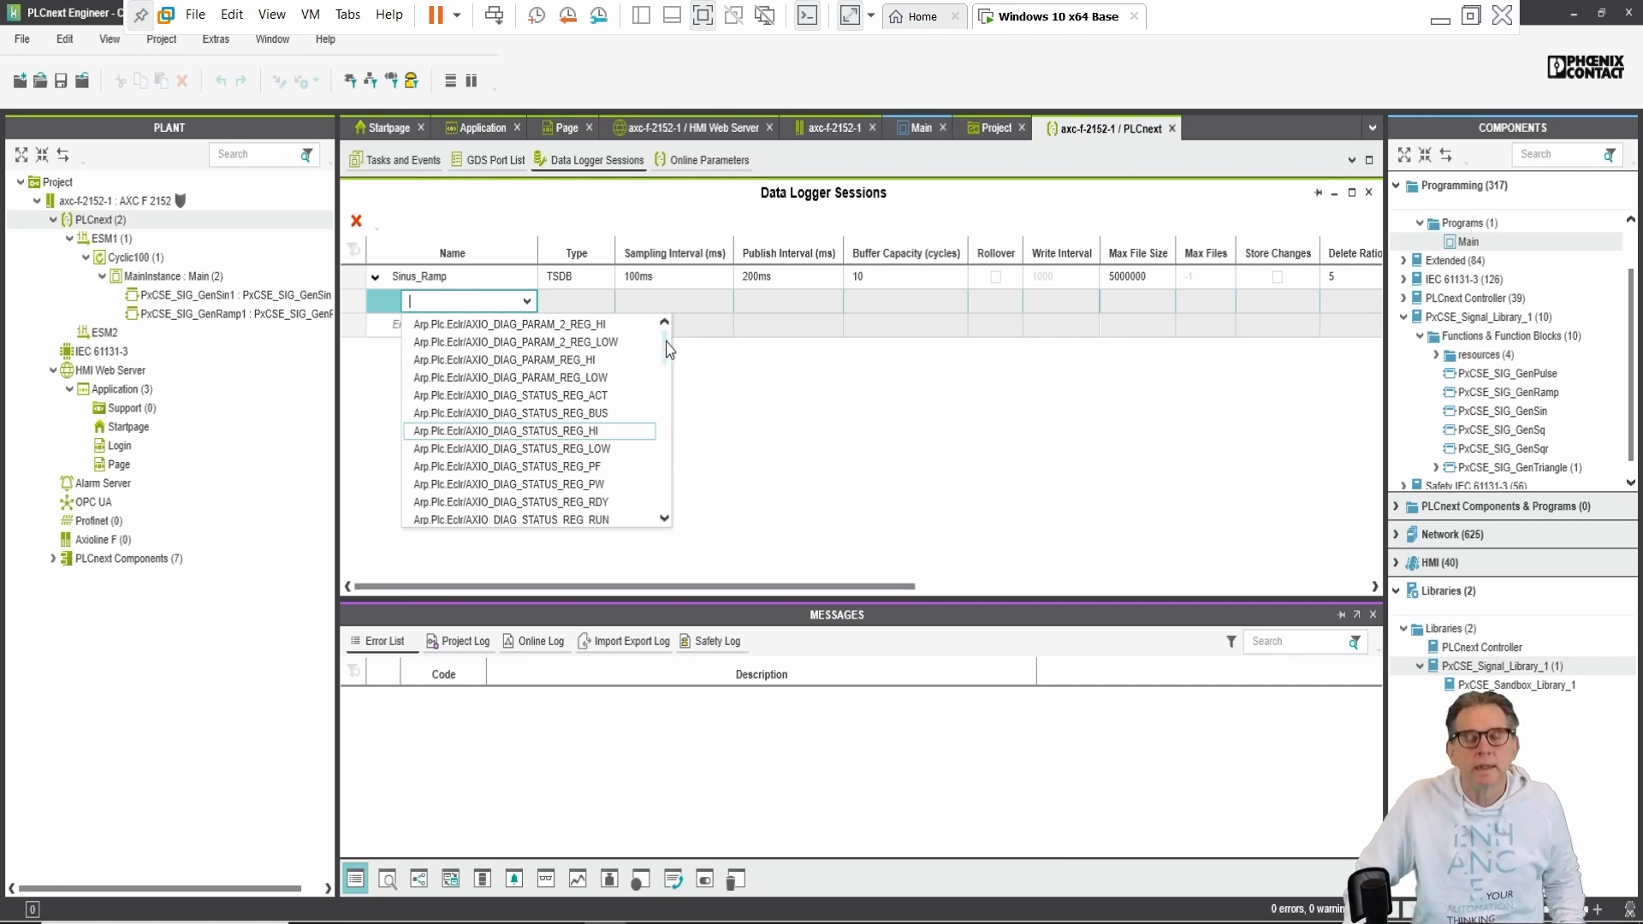
Step: Add Arp.Plc.Eclr/MainInstance.Sinus as the session's first logged variable
{"action": "left_click_drag", "start_coordinate": [668, 351], "coordinate": [673, 409]}
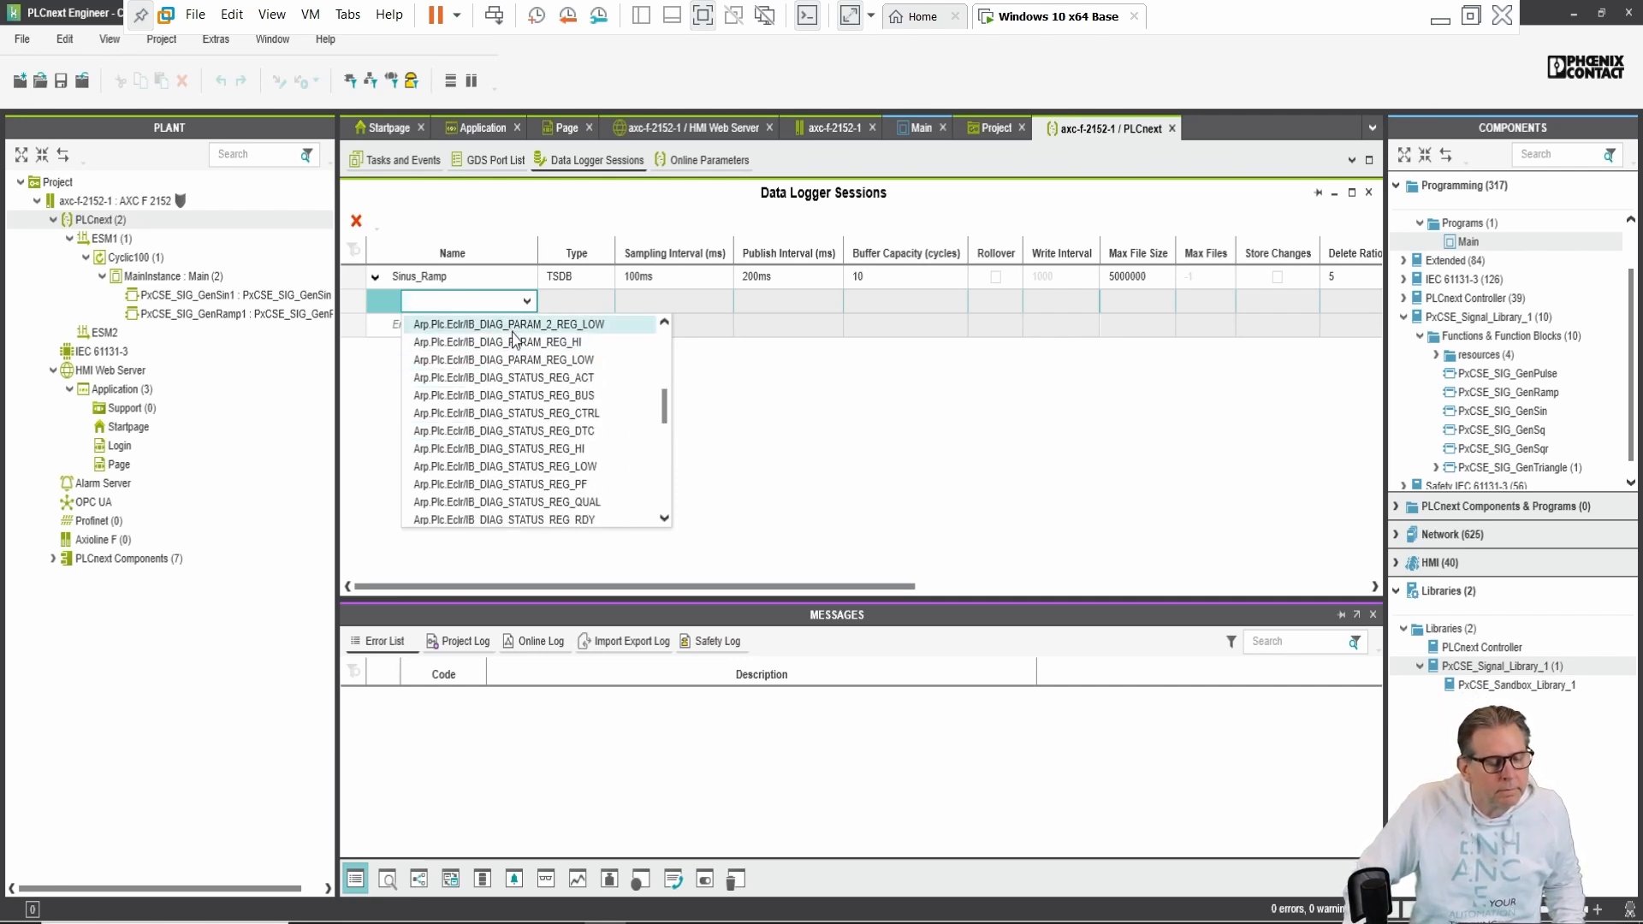
{"action": "type", "text": "si"}
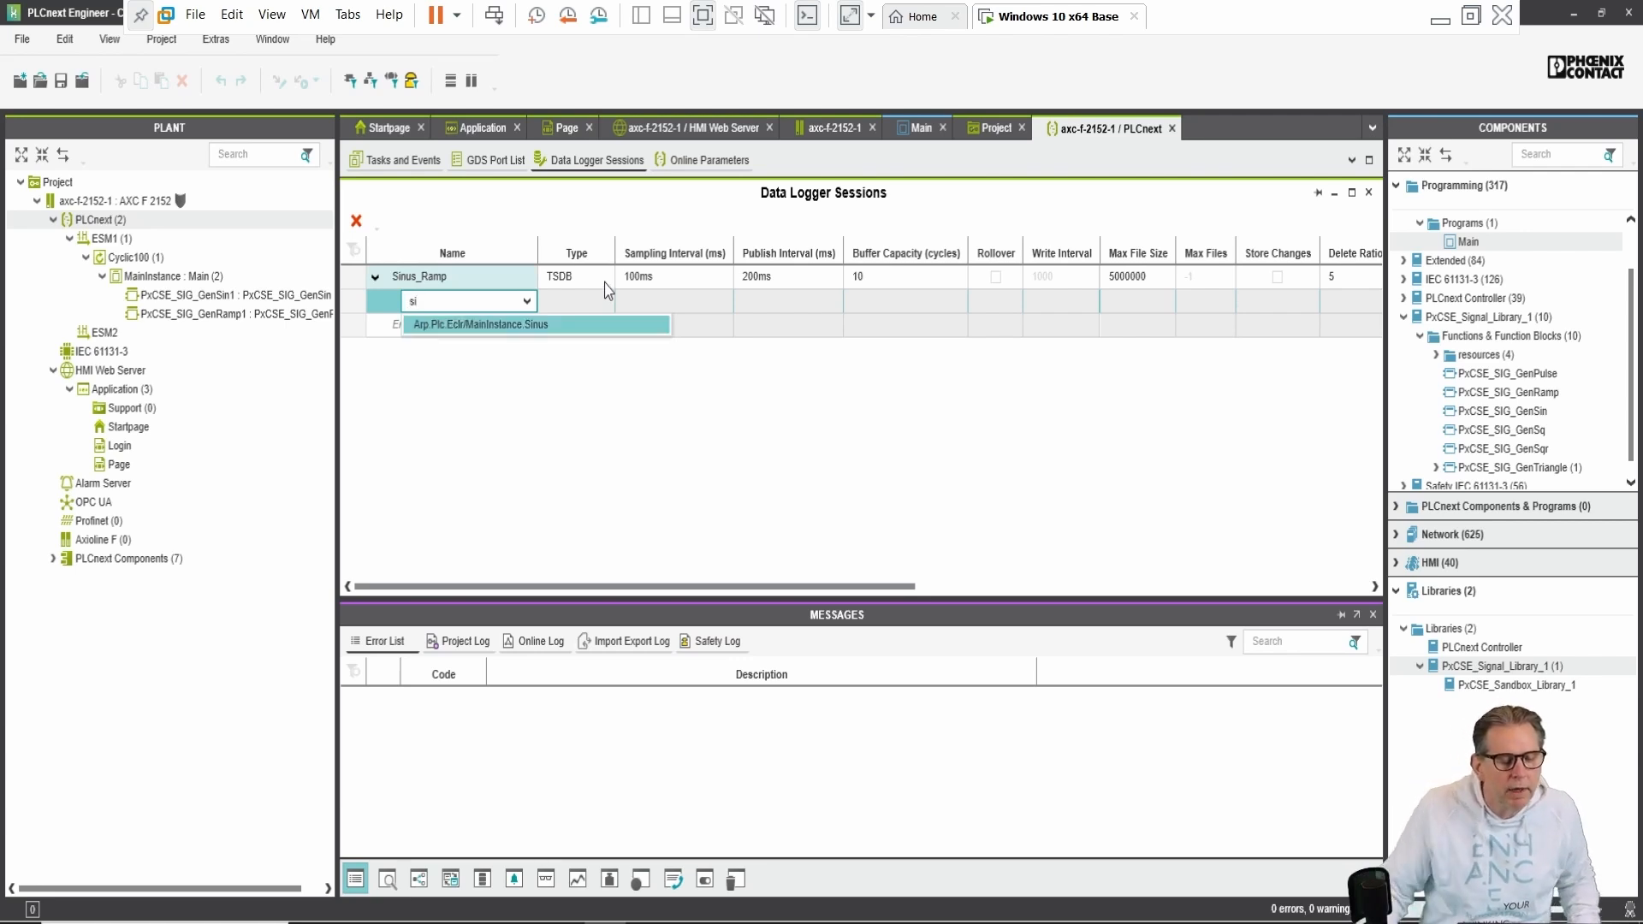
{"action": "key", "text": "BackSpace"}
{"action": "type", "text": "i"}
{"action": "left_click", "coordinate": [549, 326]}
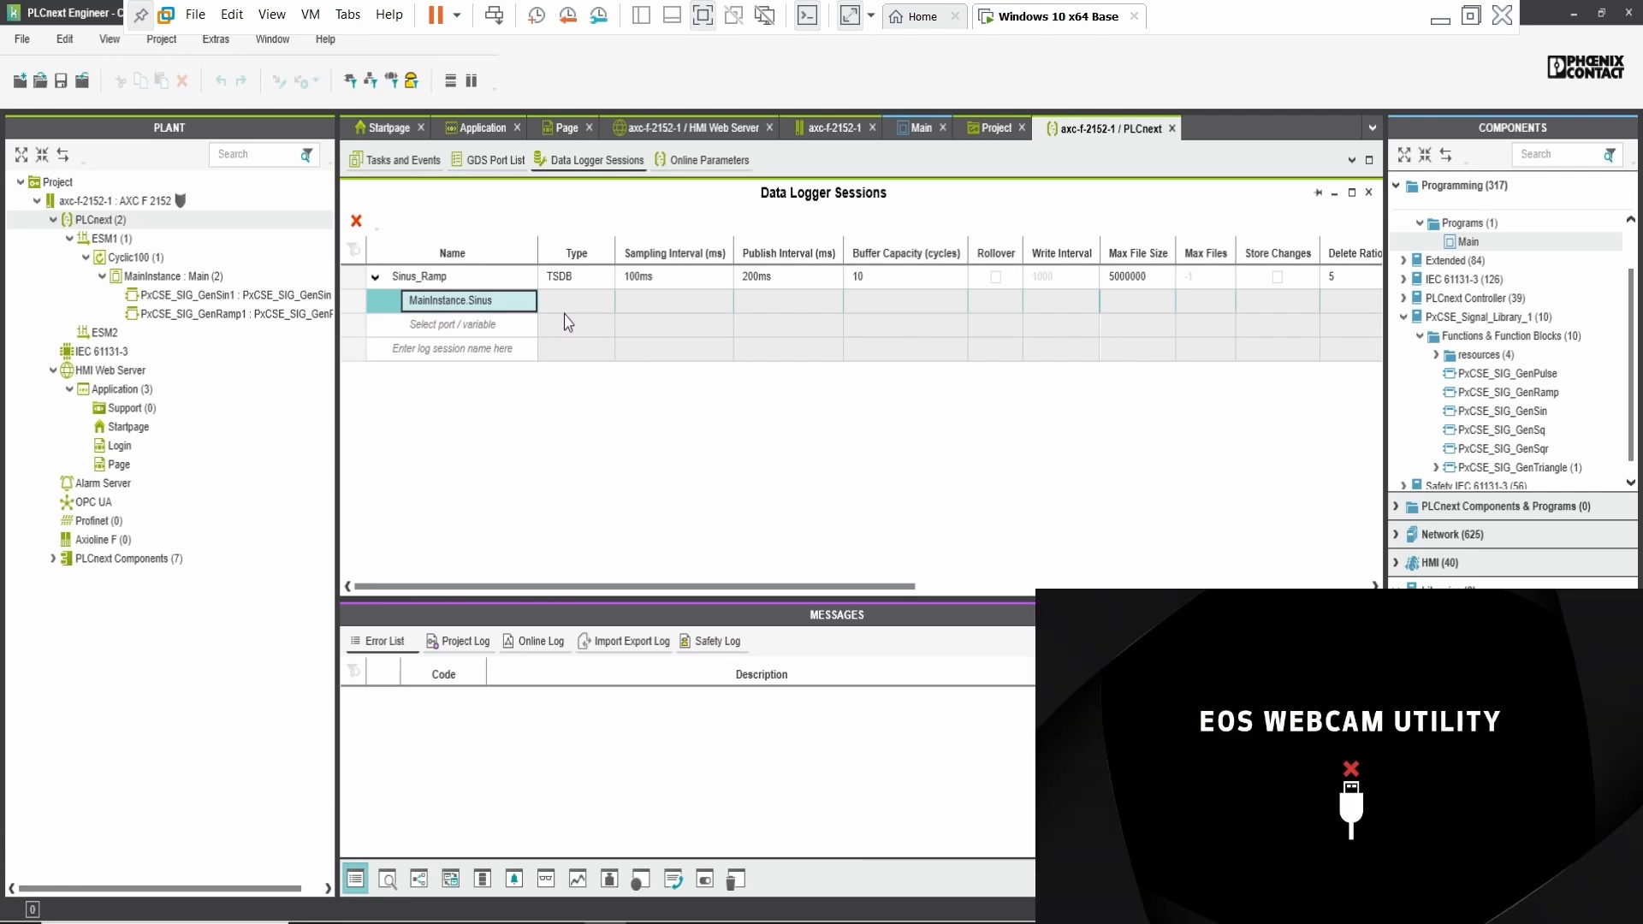
{"action": "key", "text": "Return"}
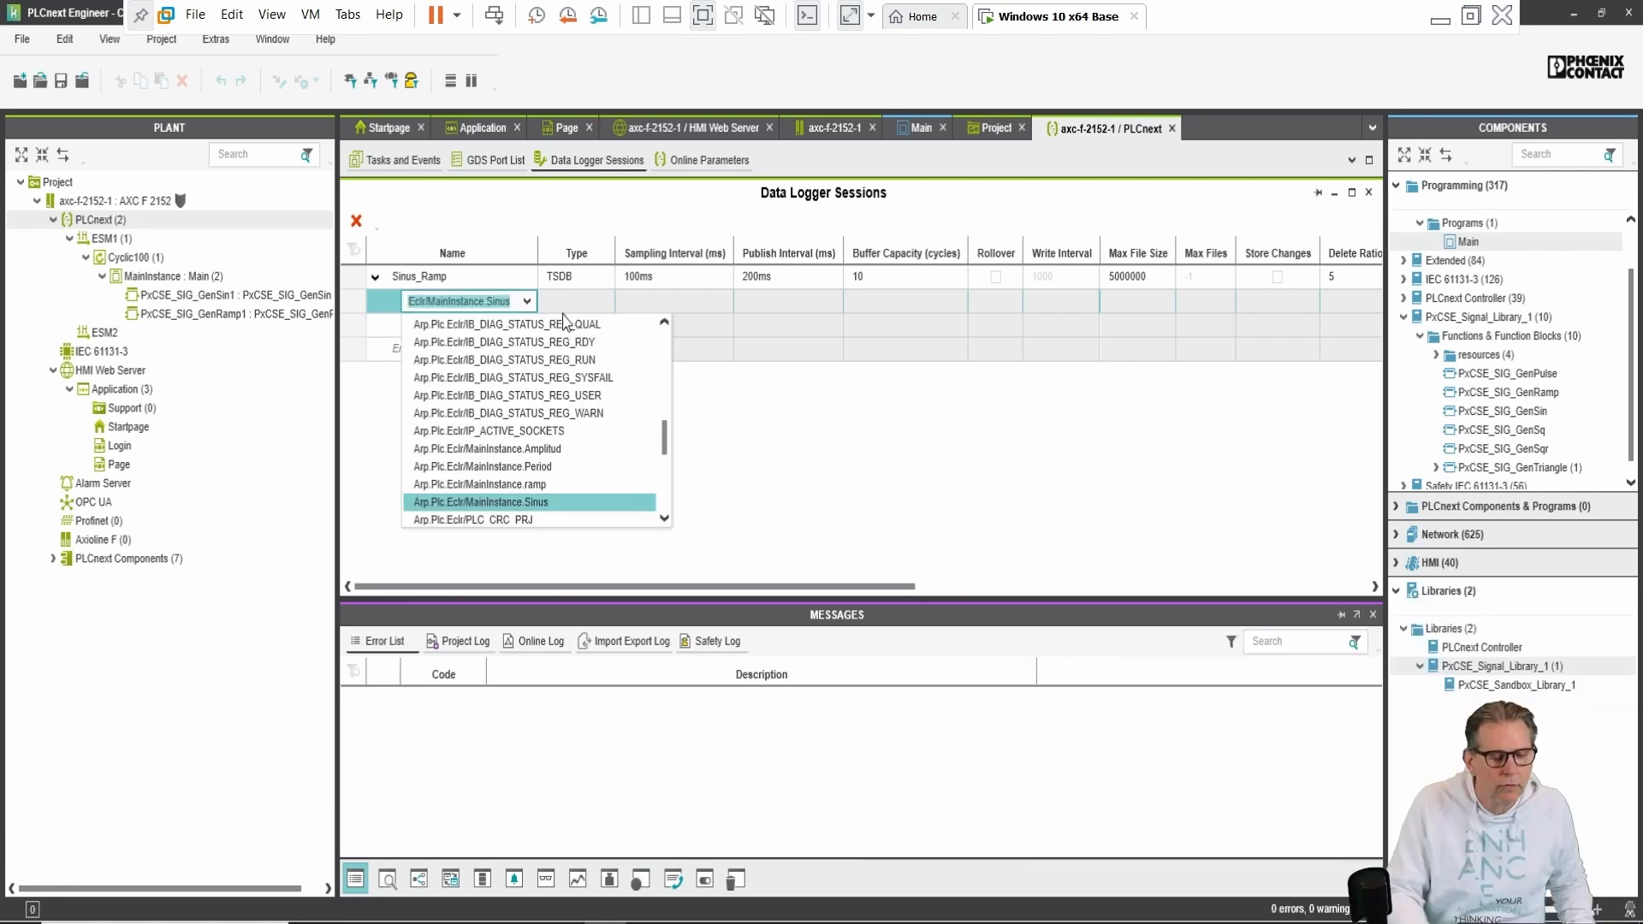
{"action": "left_click", "coordinate": [540, 304]}
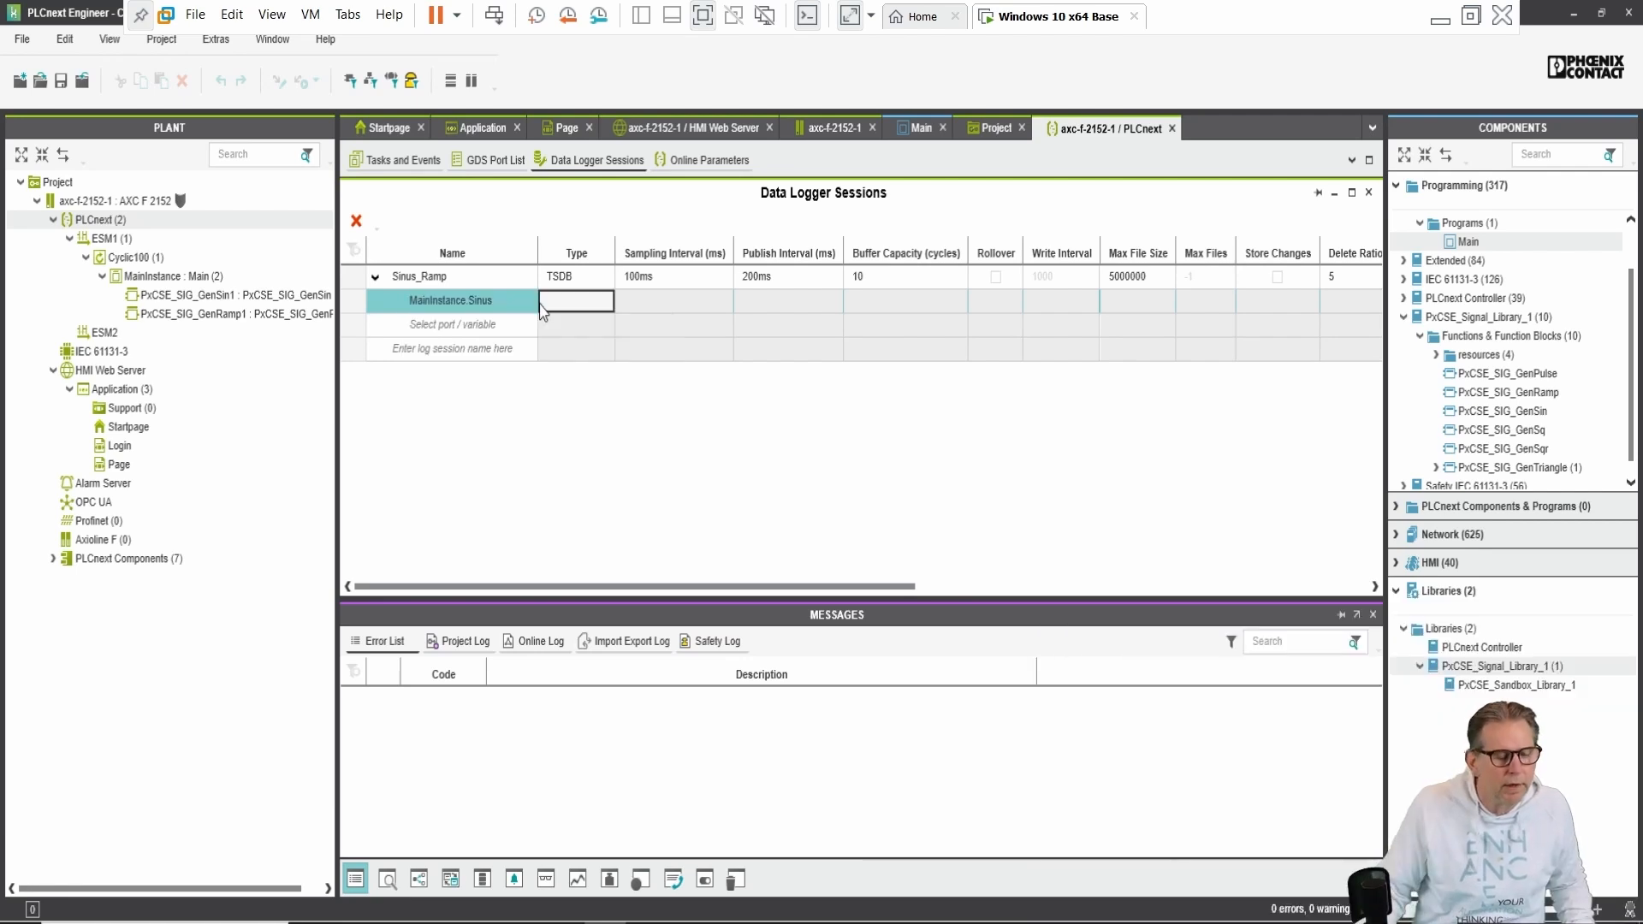
Step: Search 'Ramp' in the next row and add MainInstance.ramp as the second variable
{"action": "left_click", "coordinate": [498, 323]}
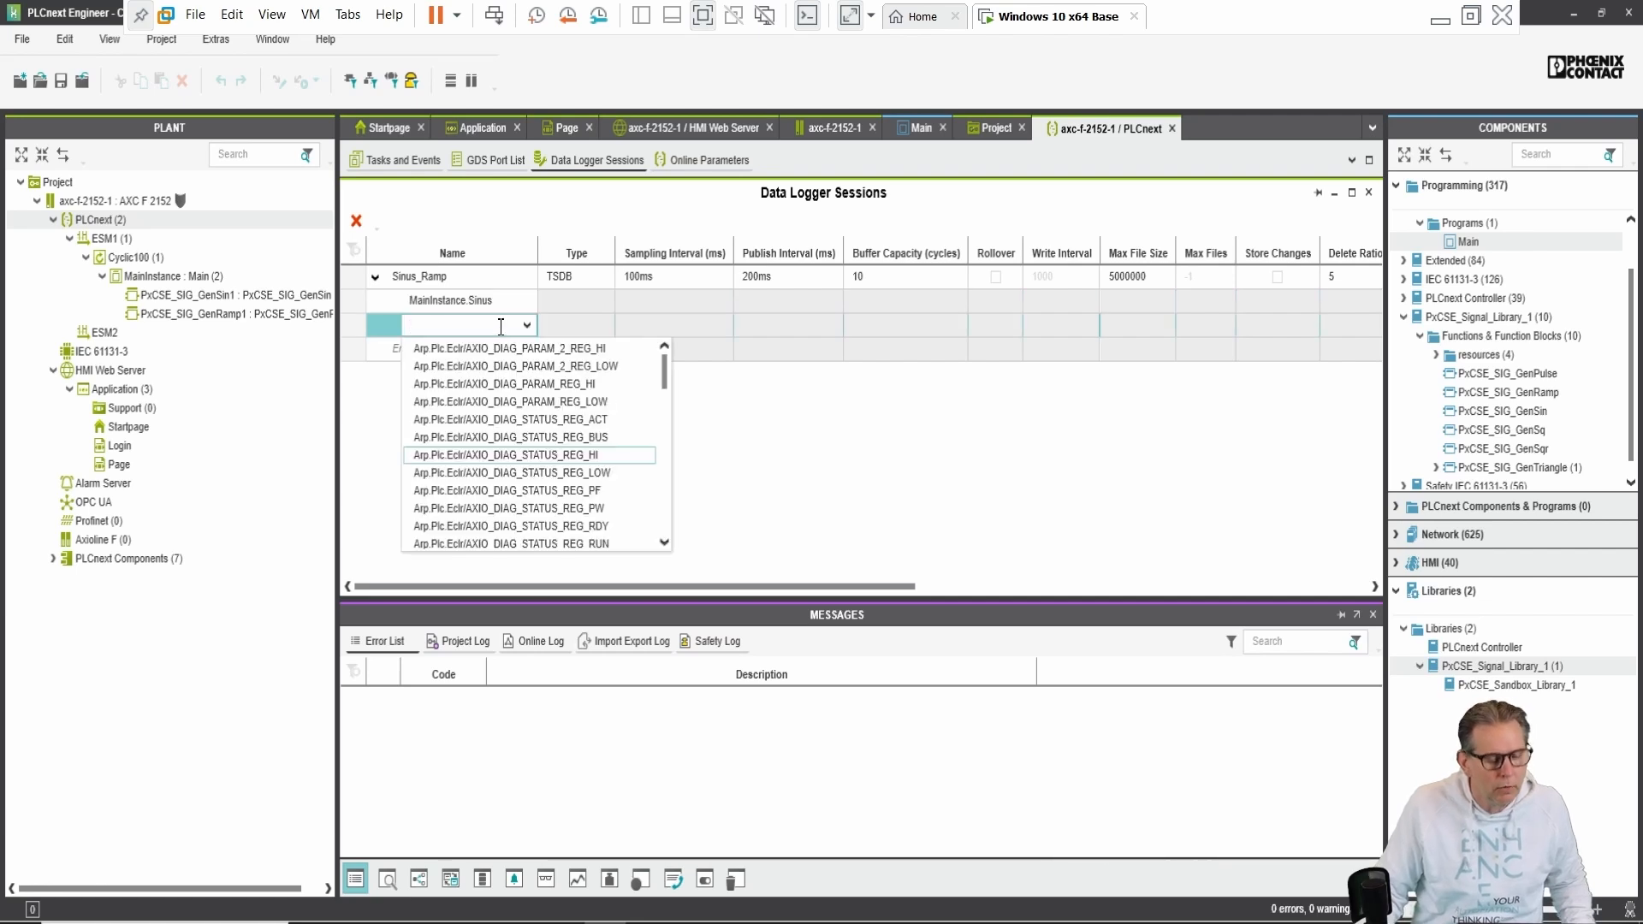
{"action": "type", "text": "Ramp"}
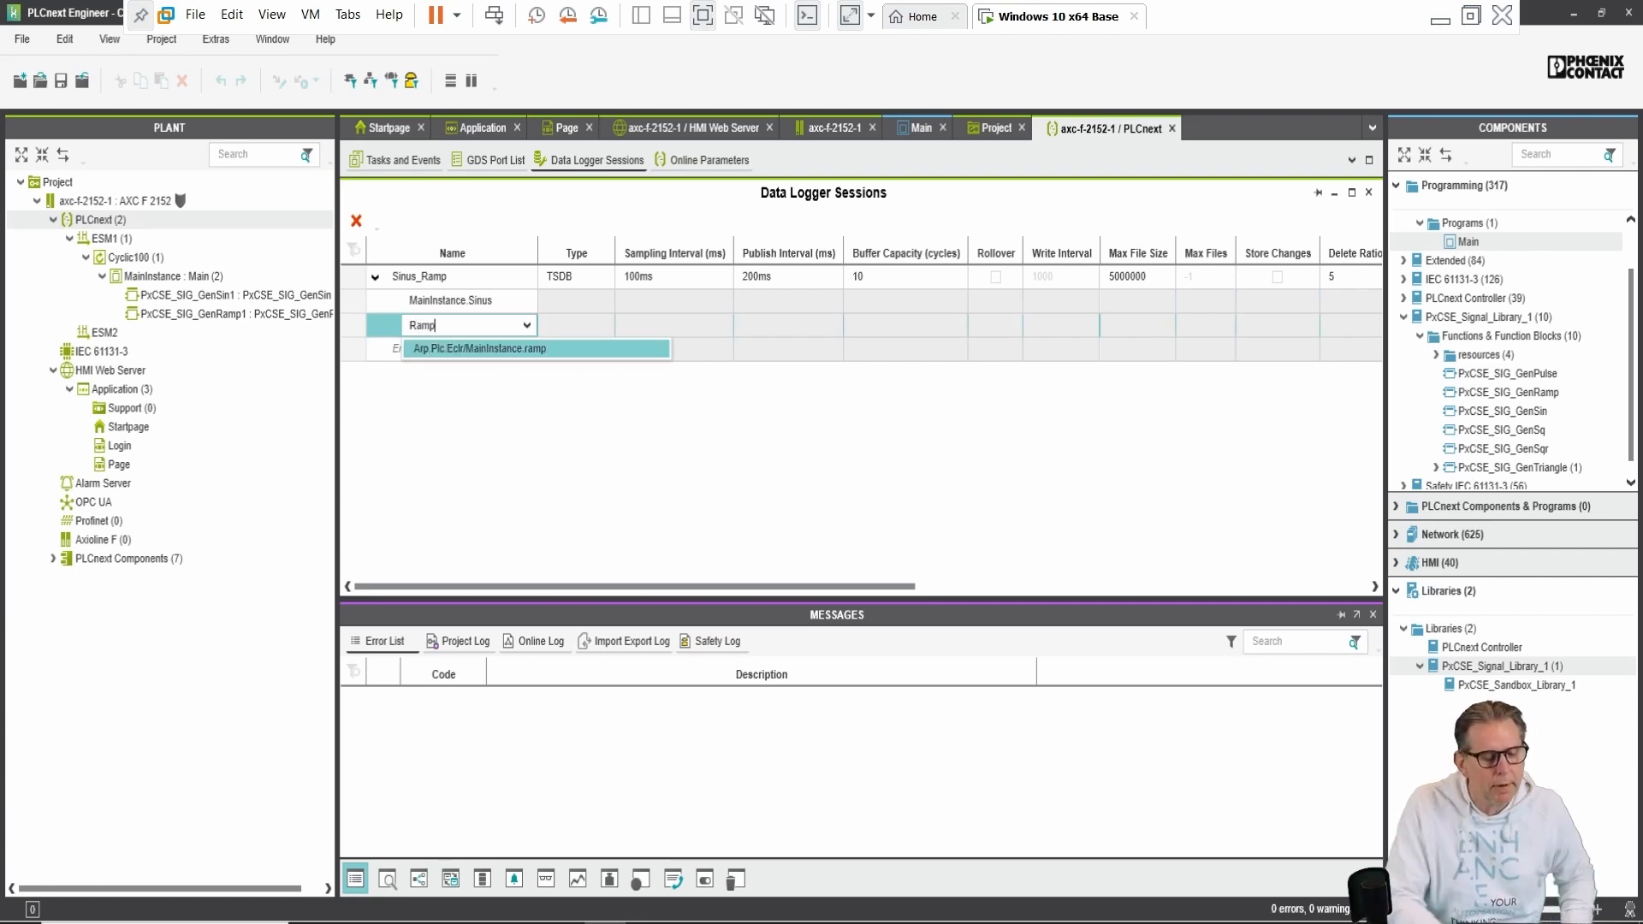
{"action": "left_click", "coordinate": [483, 347]}
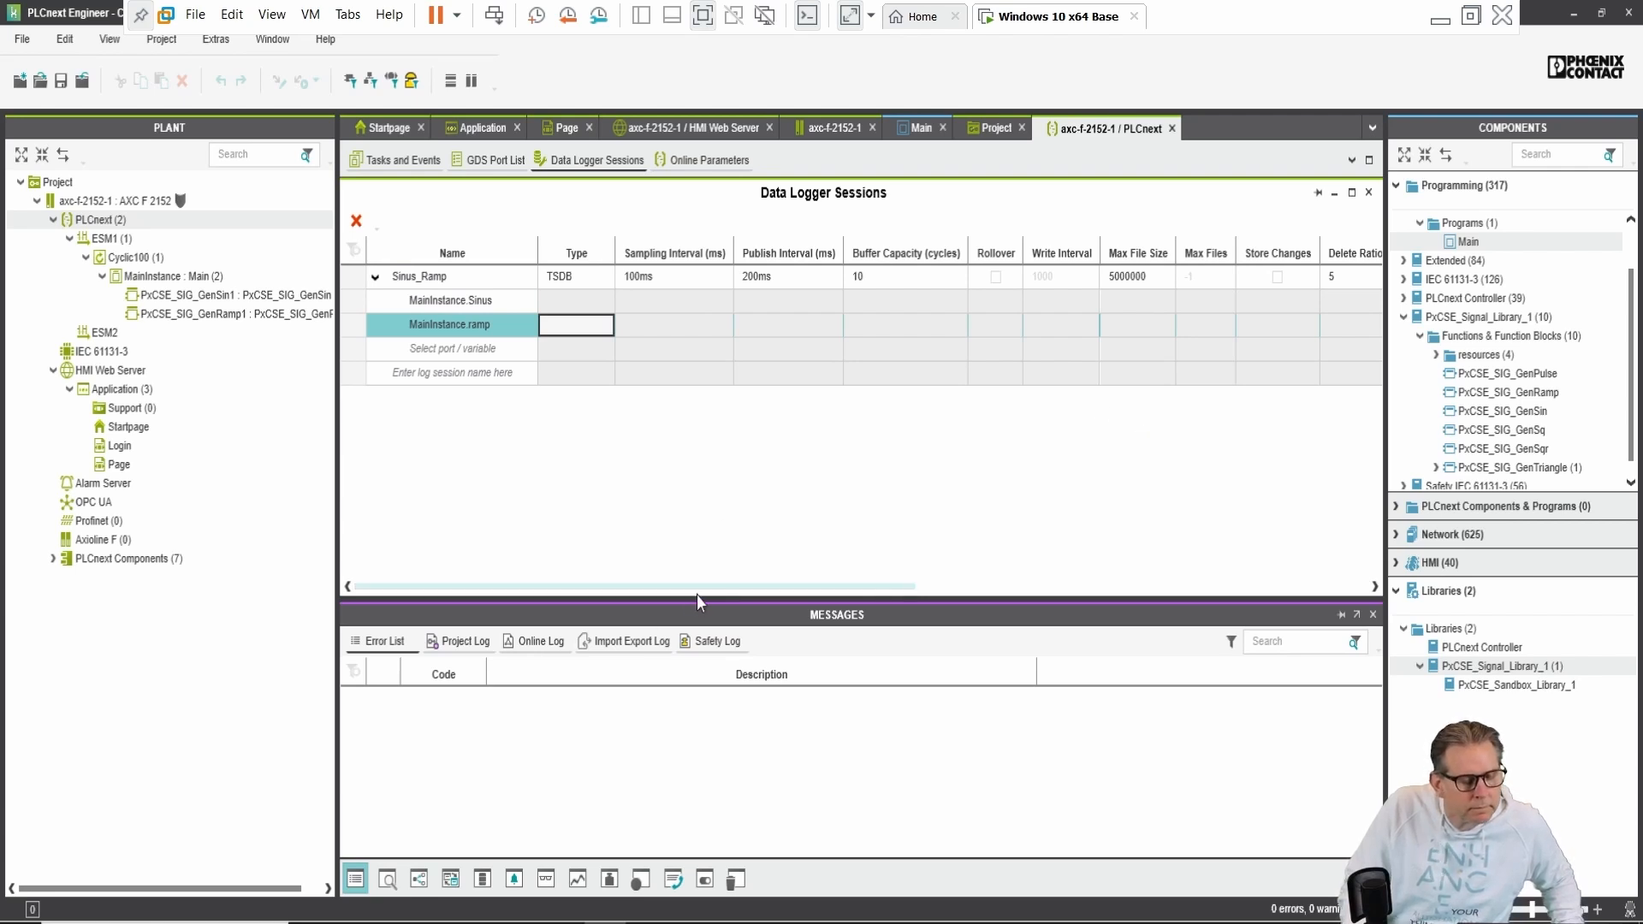
{"action": "left_click_drag", "start_coordinate": [696, 589], "coordinate": [513, 531]}
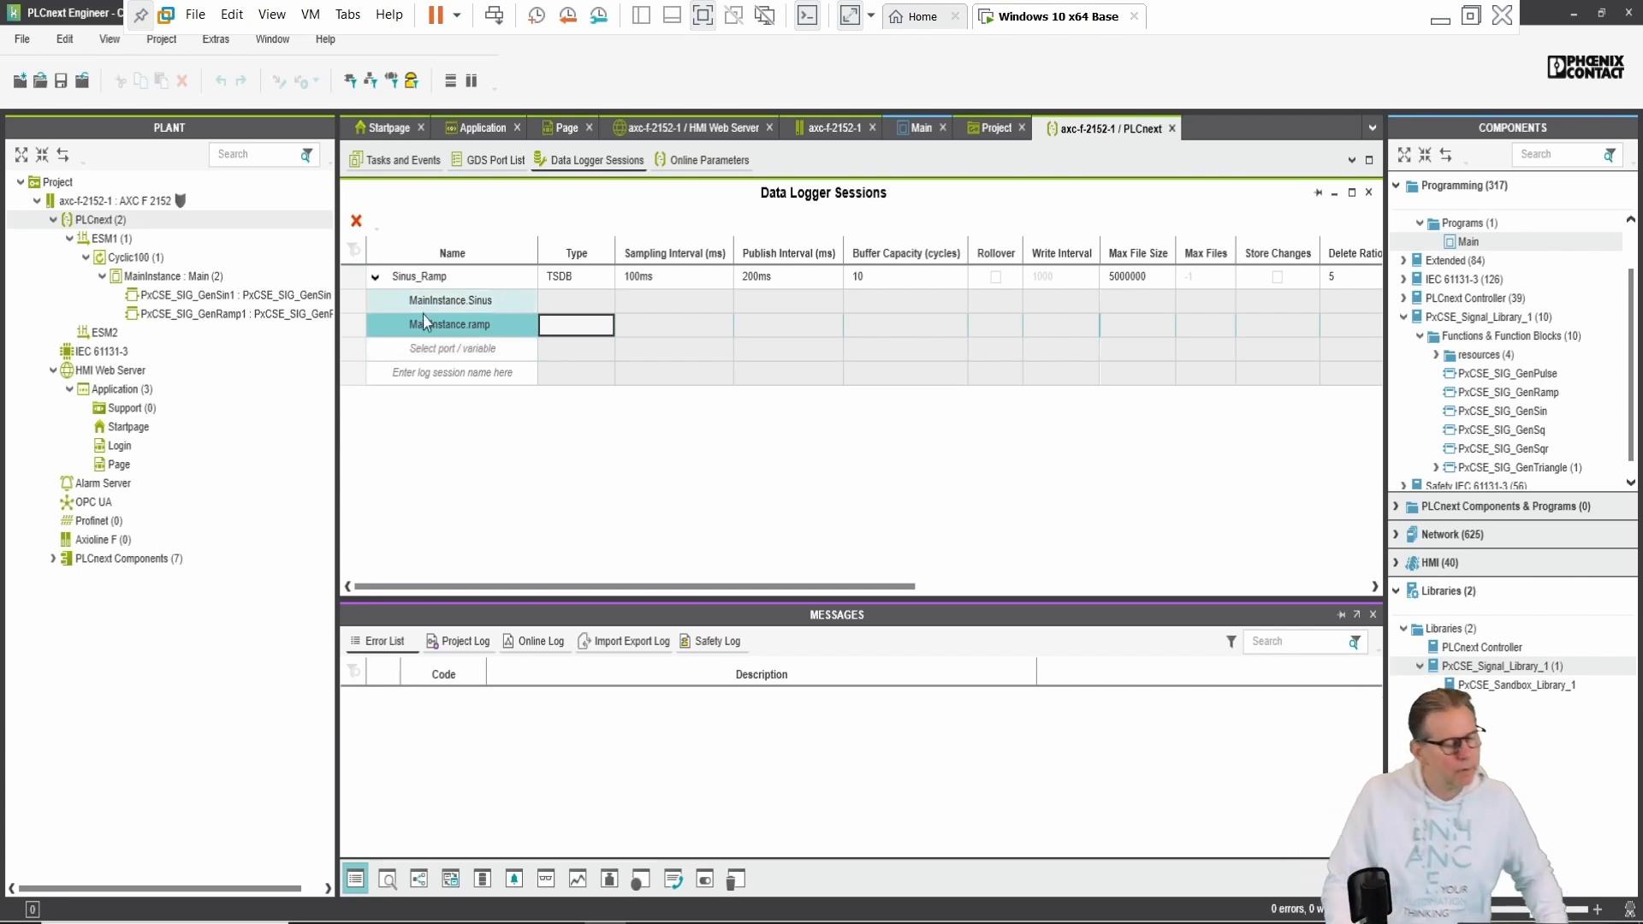
Step: Add an HMI page named Logger under Application and open it in the editor
{"action": "right_click", "coordinate": [135, 398]}
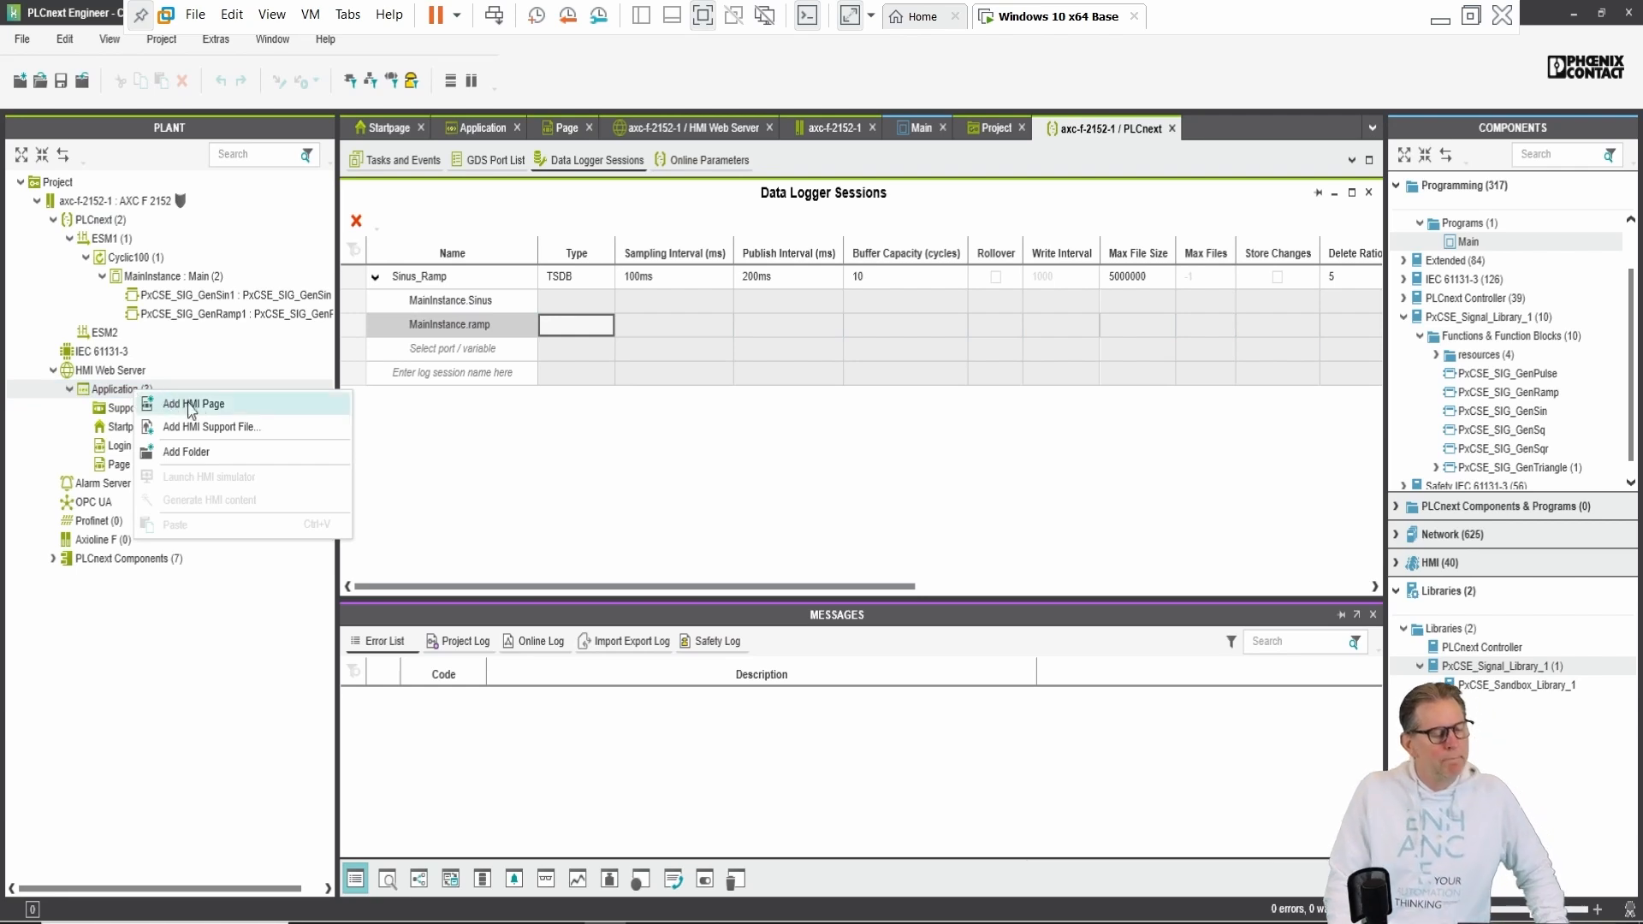
{"action": "left_click", "coordinate": [197, 409]}
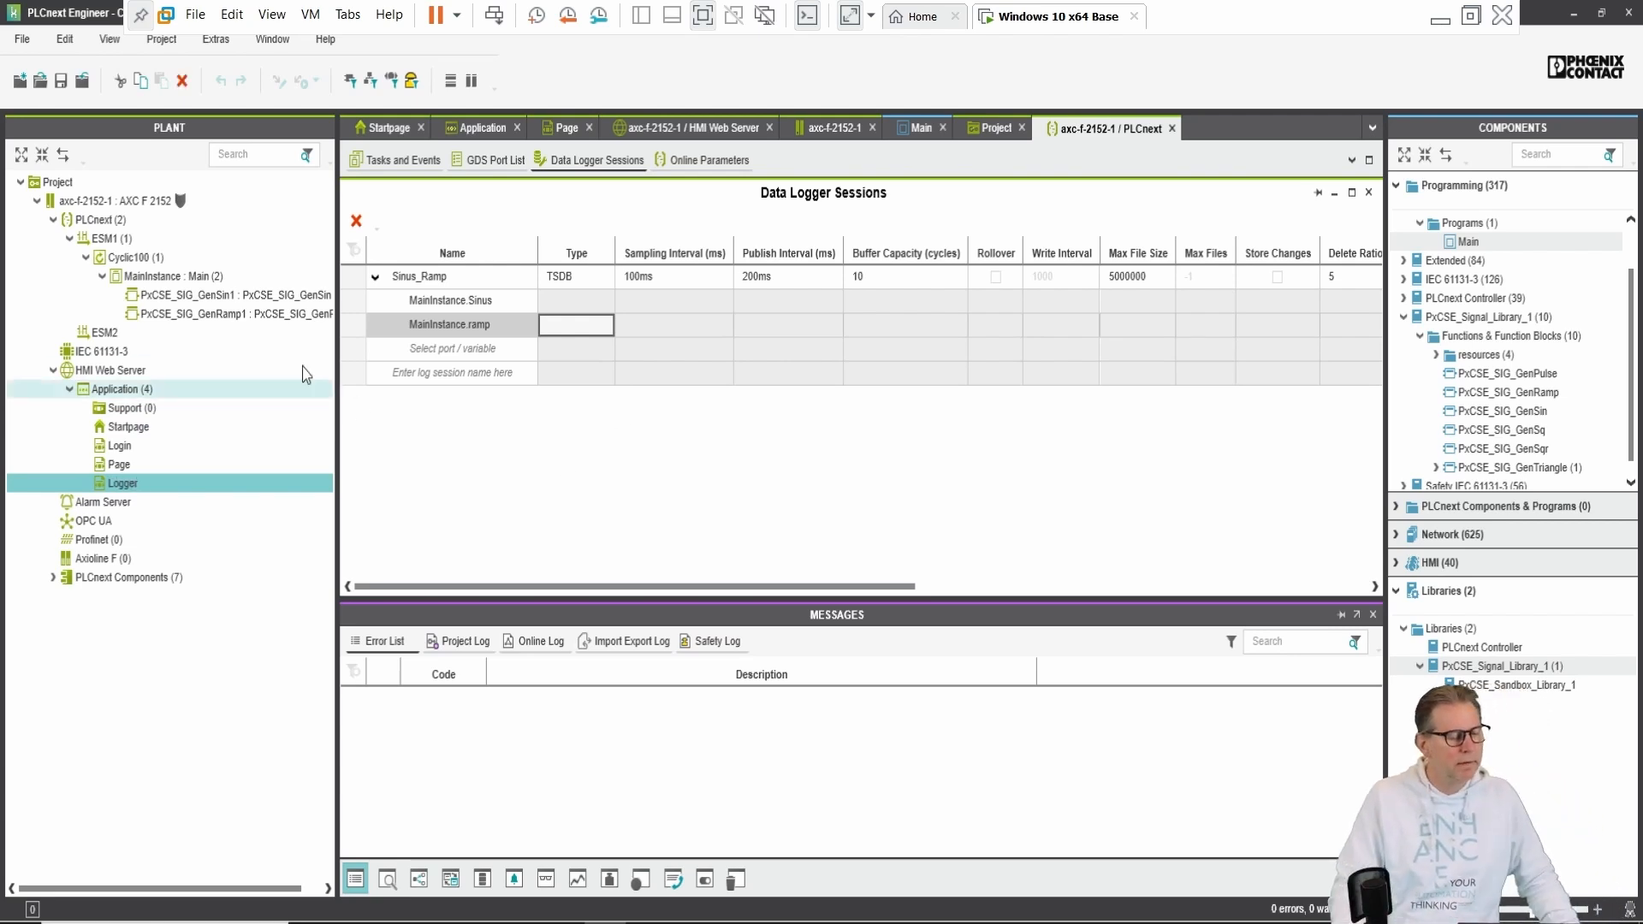
{"action": "double_click", "coordinate": [119, 485]}
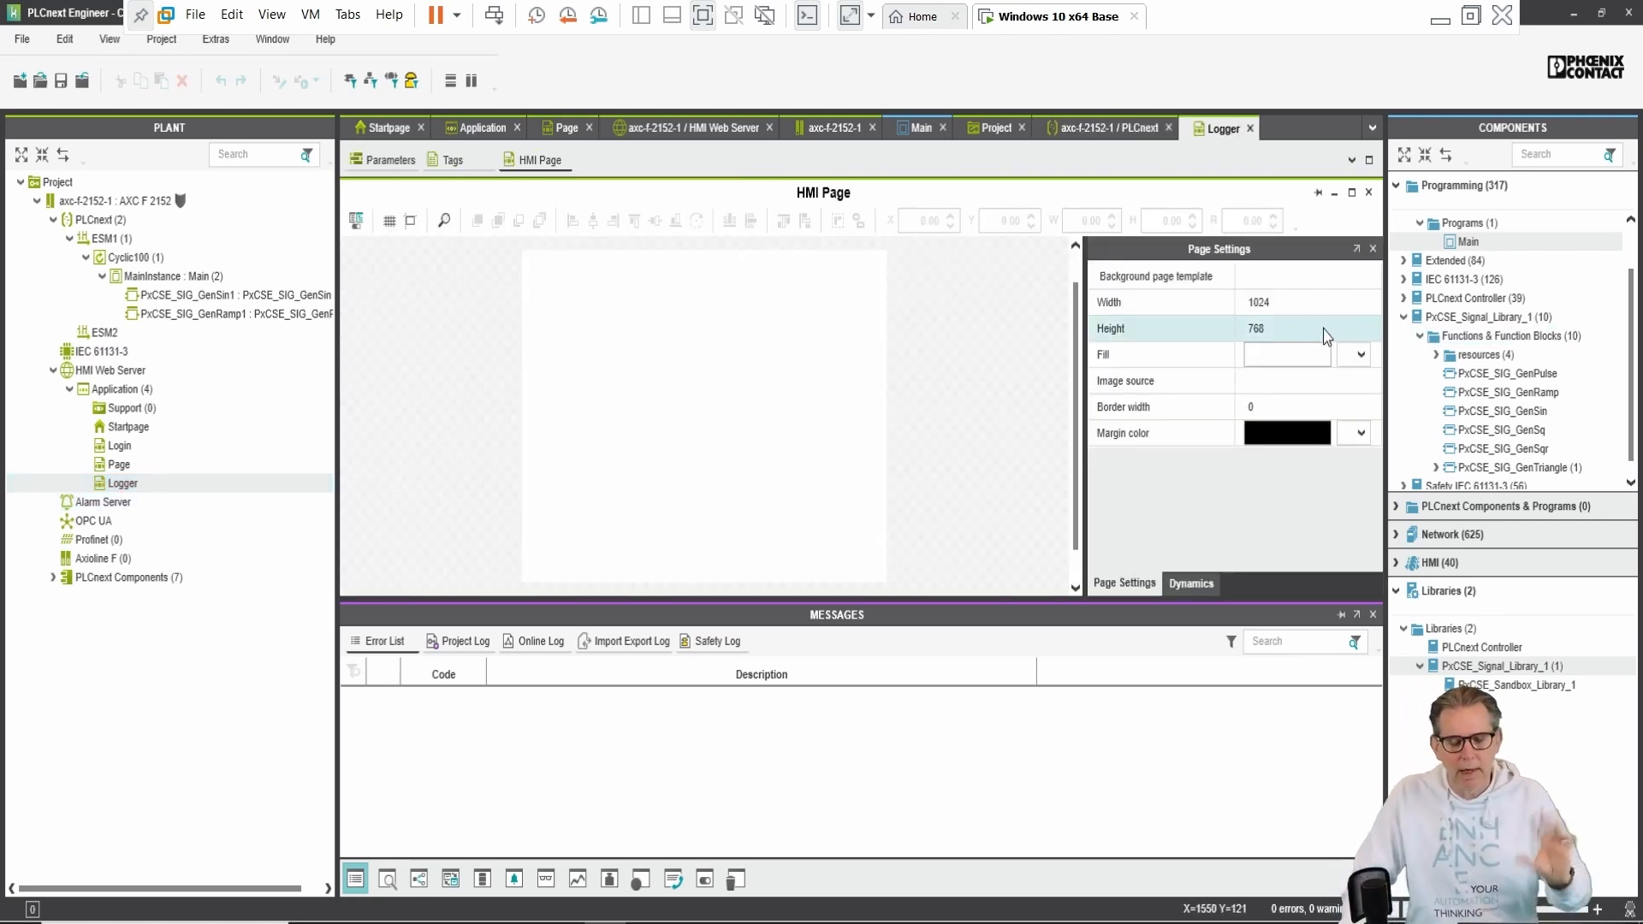
Step: Collapse Programming, expand HMI in Components and scroll up to the Objects group's Chart
{"action": "left_click", "coordinate": [1425, 317]}
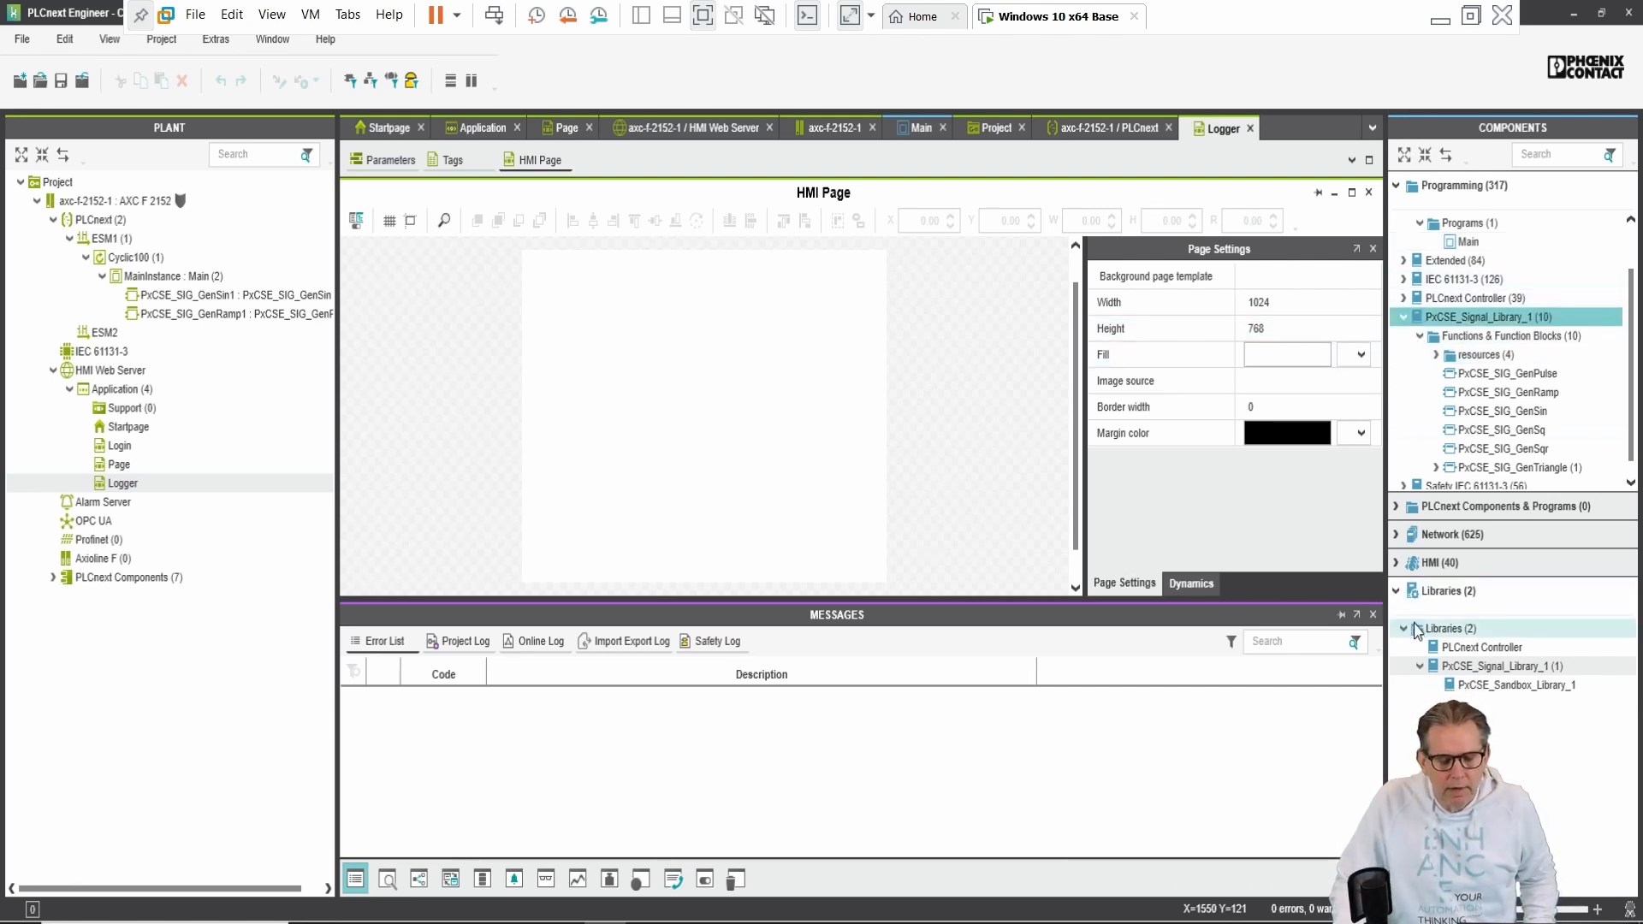
{"action": "left_click", "coordinate": [1403, 565]}
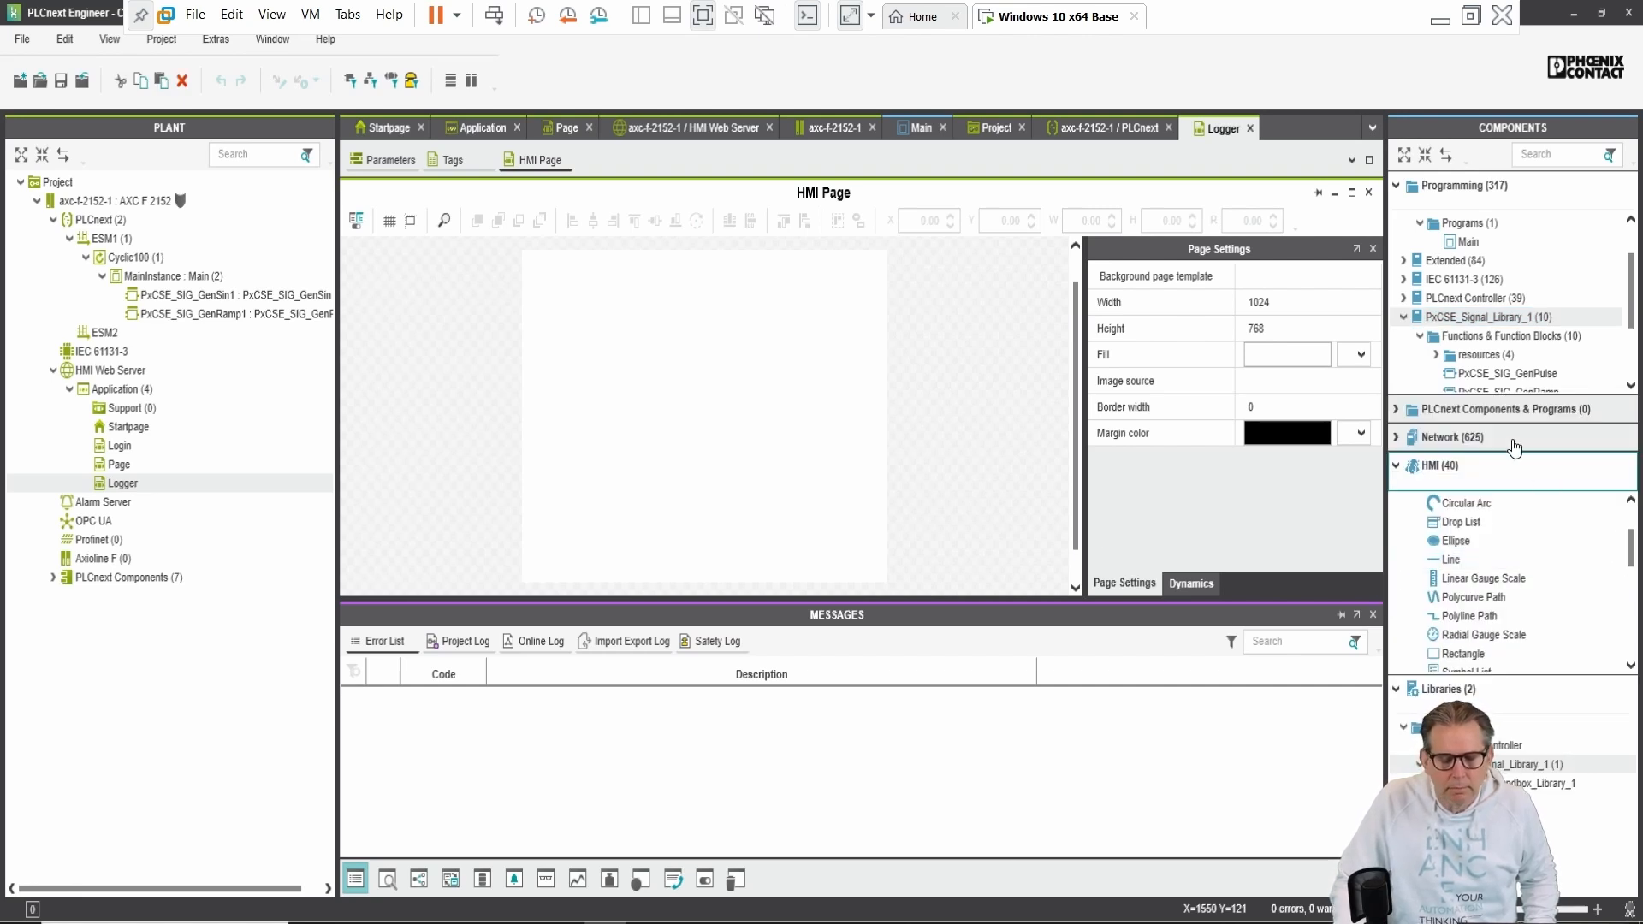
{"action": "left_click", "coordinate": [1399, 187]}
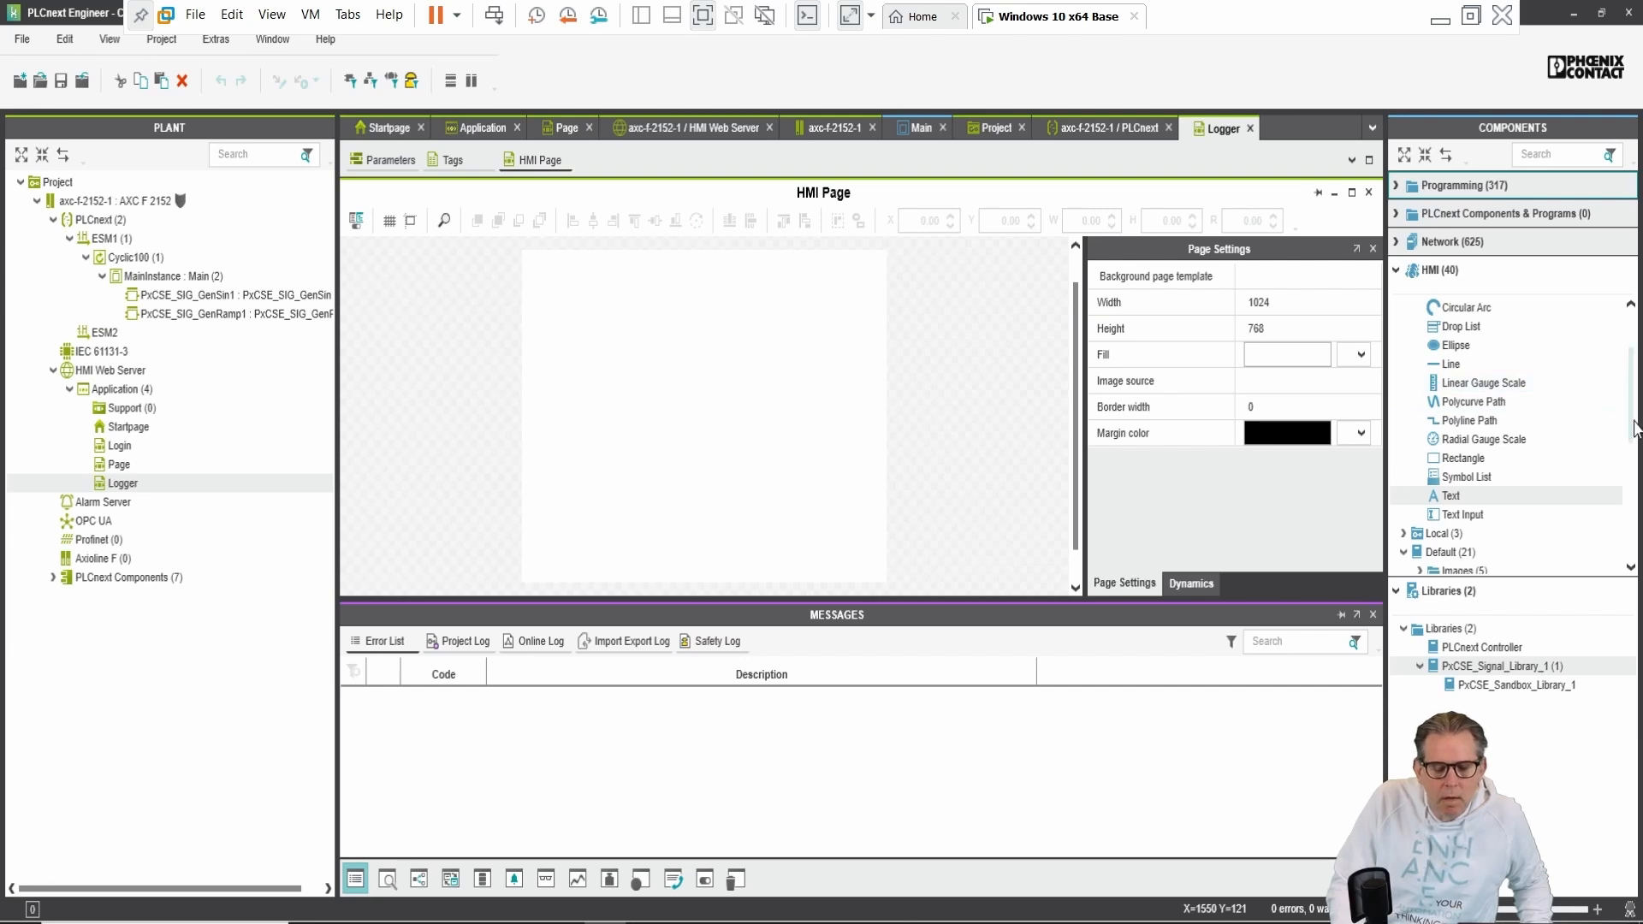
{"action": "left_click_drag", "start_coordinate": [1638, 433], "coordinate": [1637, 549]}
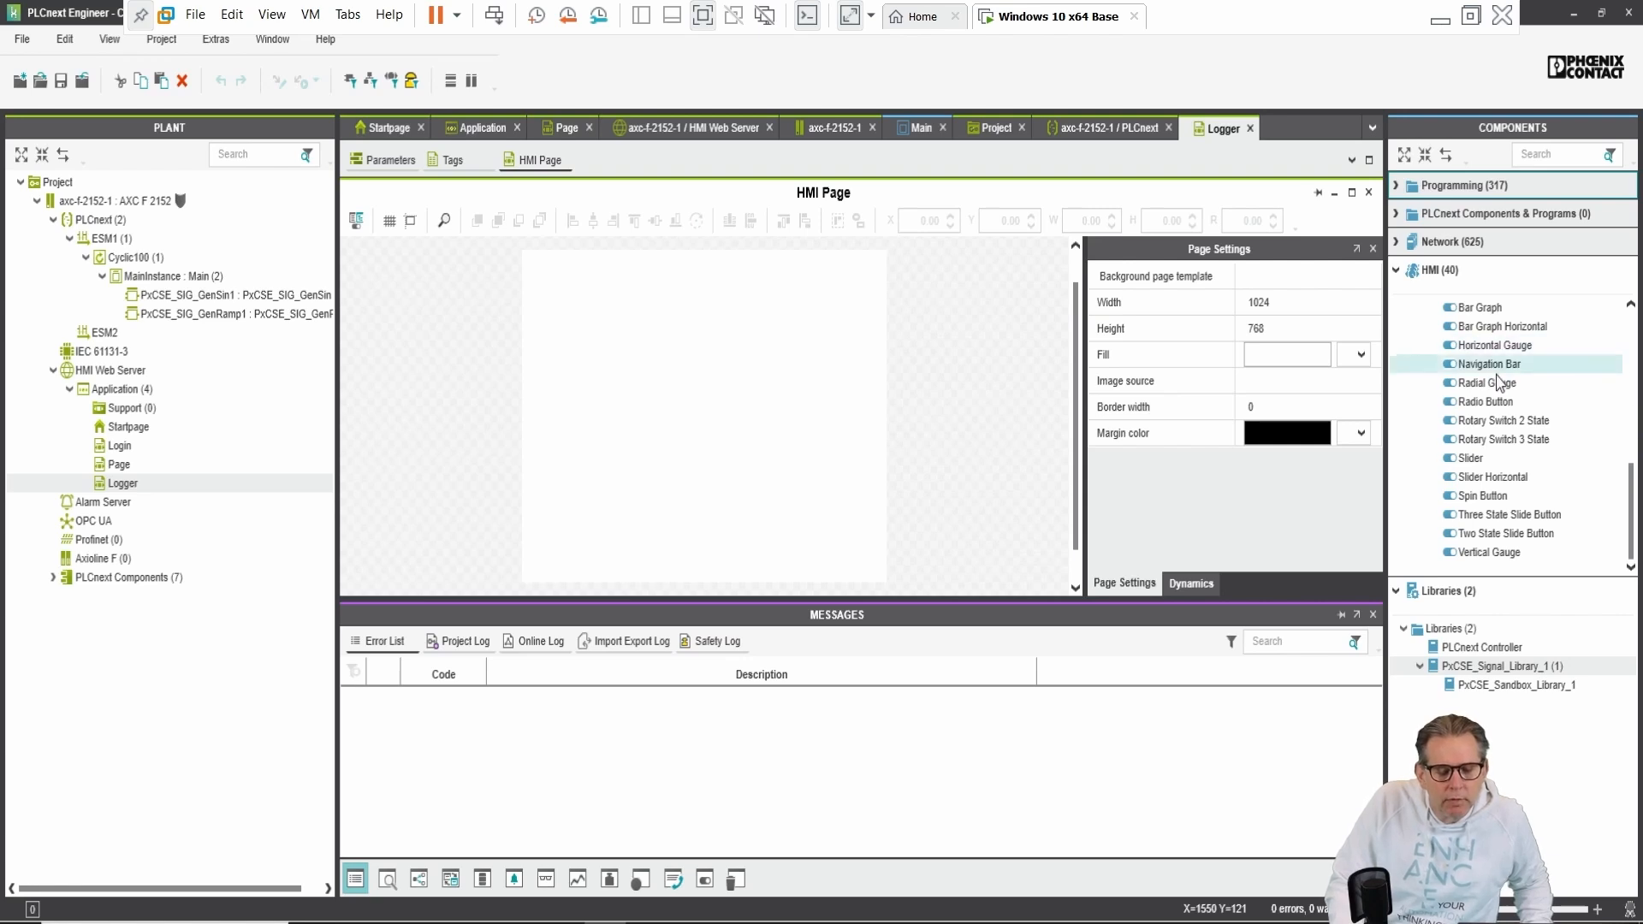
{"action": "mouse_move", "coordinate": [1571, 514]}
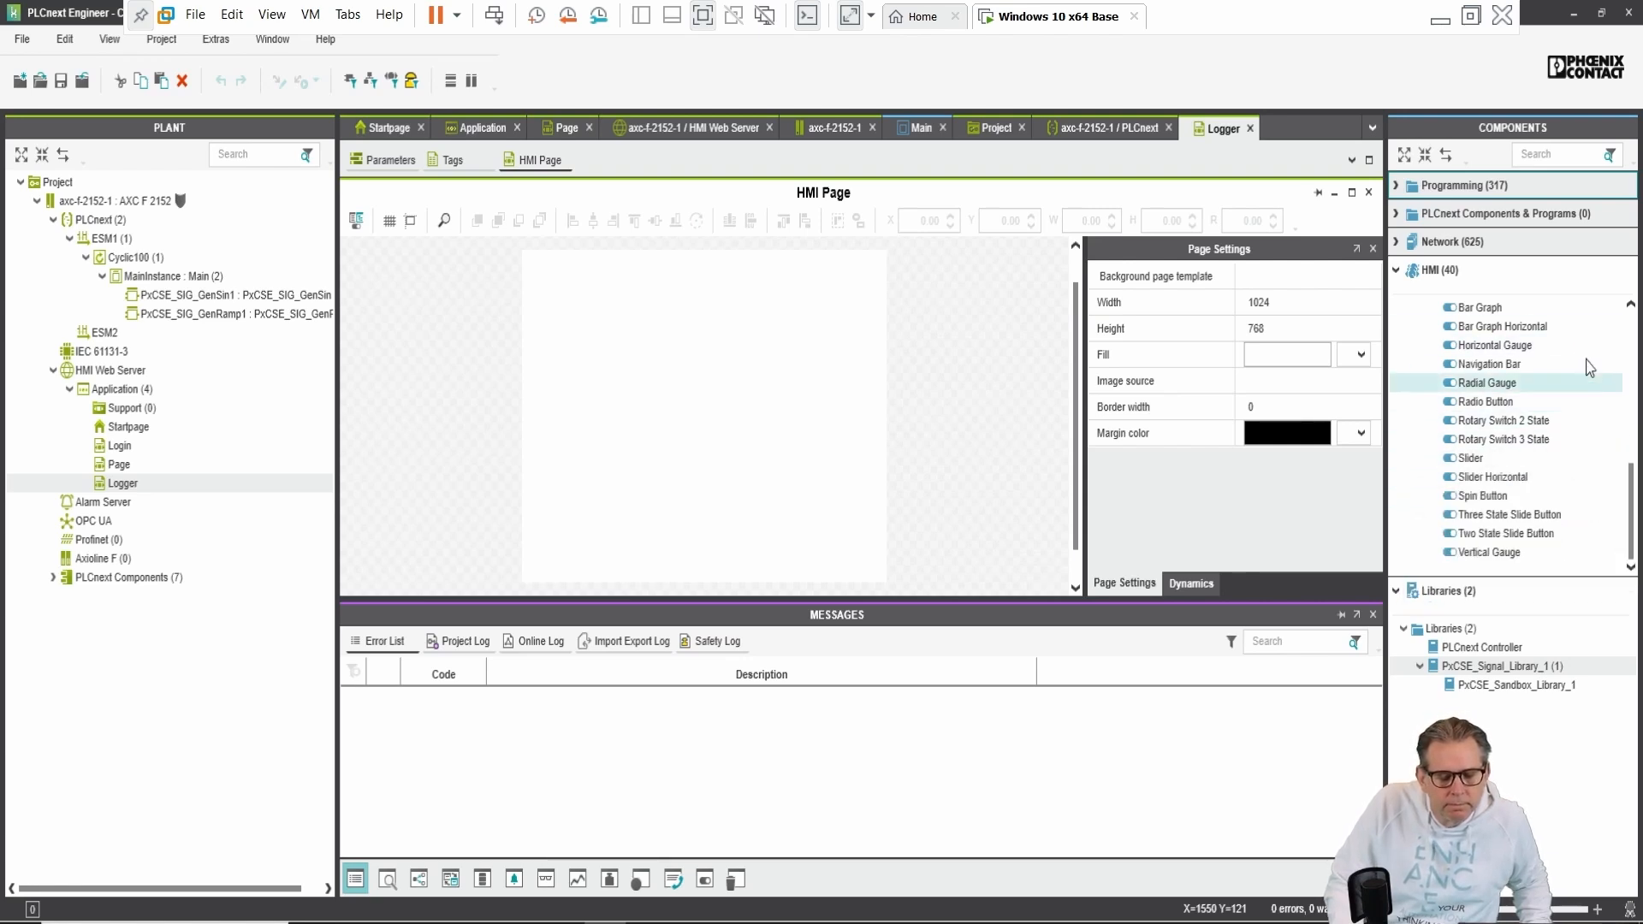
{"action": "mouse_move", "coordinate": [1583, 389]}
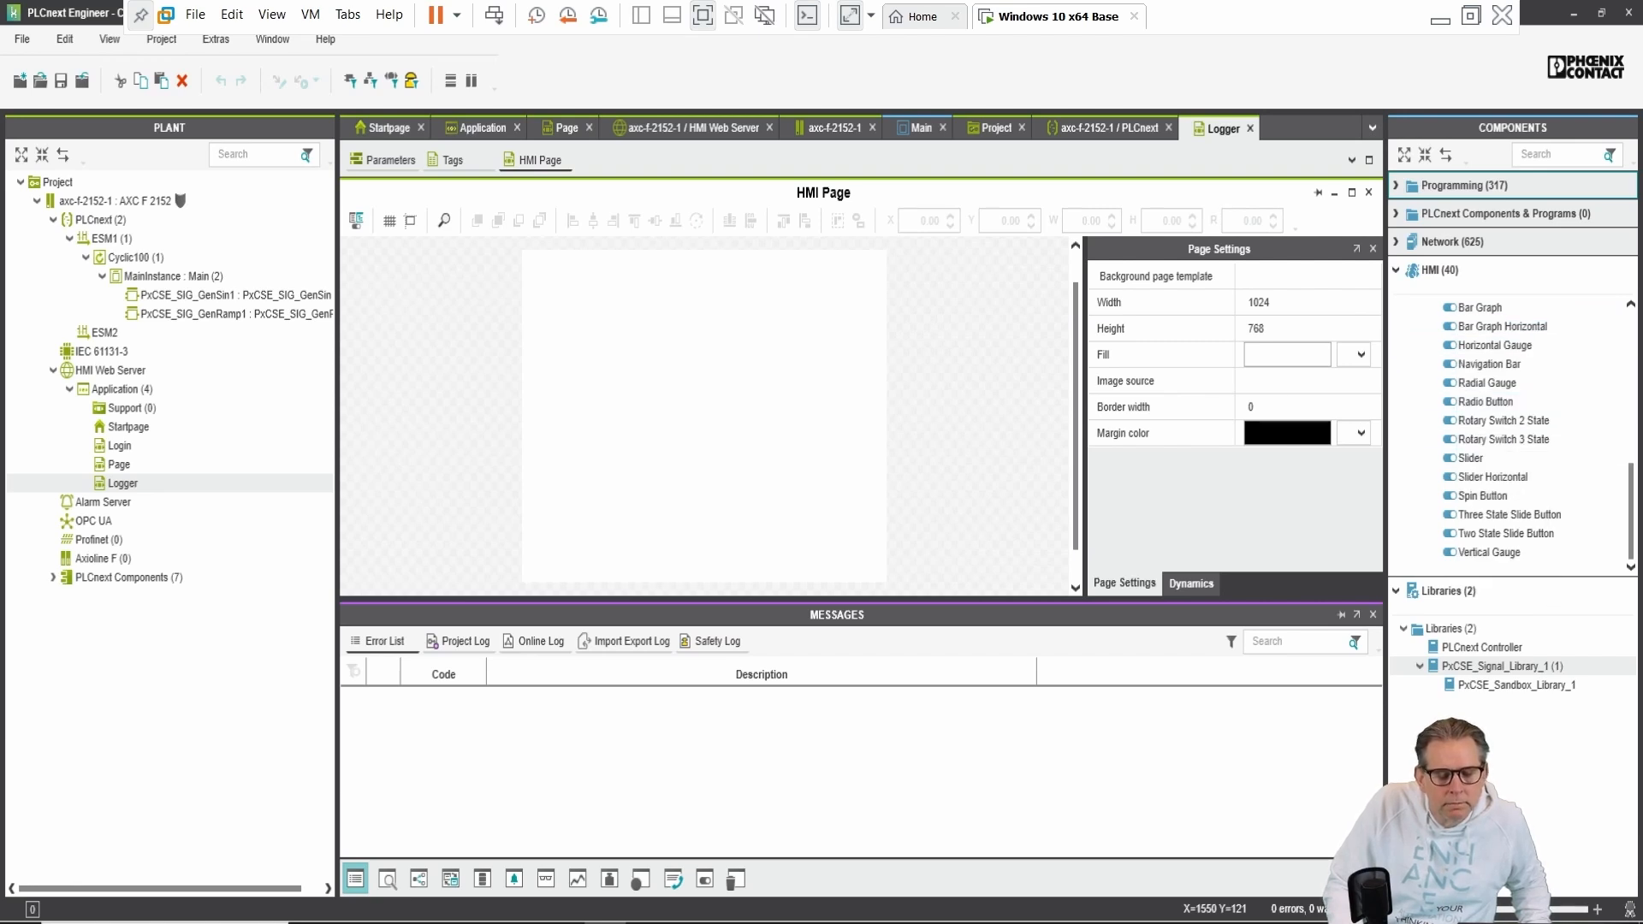
{"action": "scroll", "coordinate": [1534, 448], "scroll_direction": "up", "scroll_amount": 1}
{"action": "mouse_move", "coordinate": [1534, 448]}
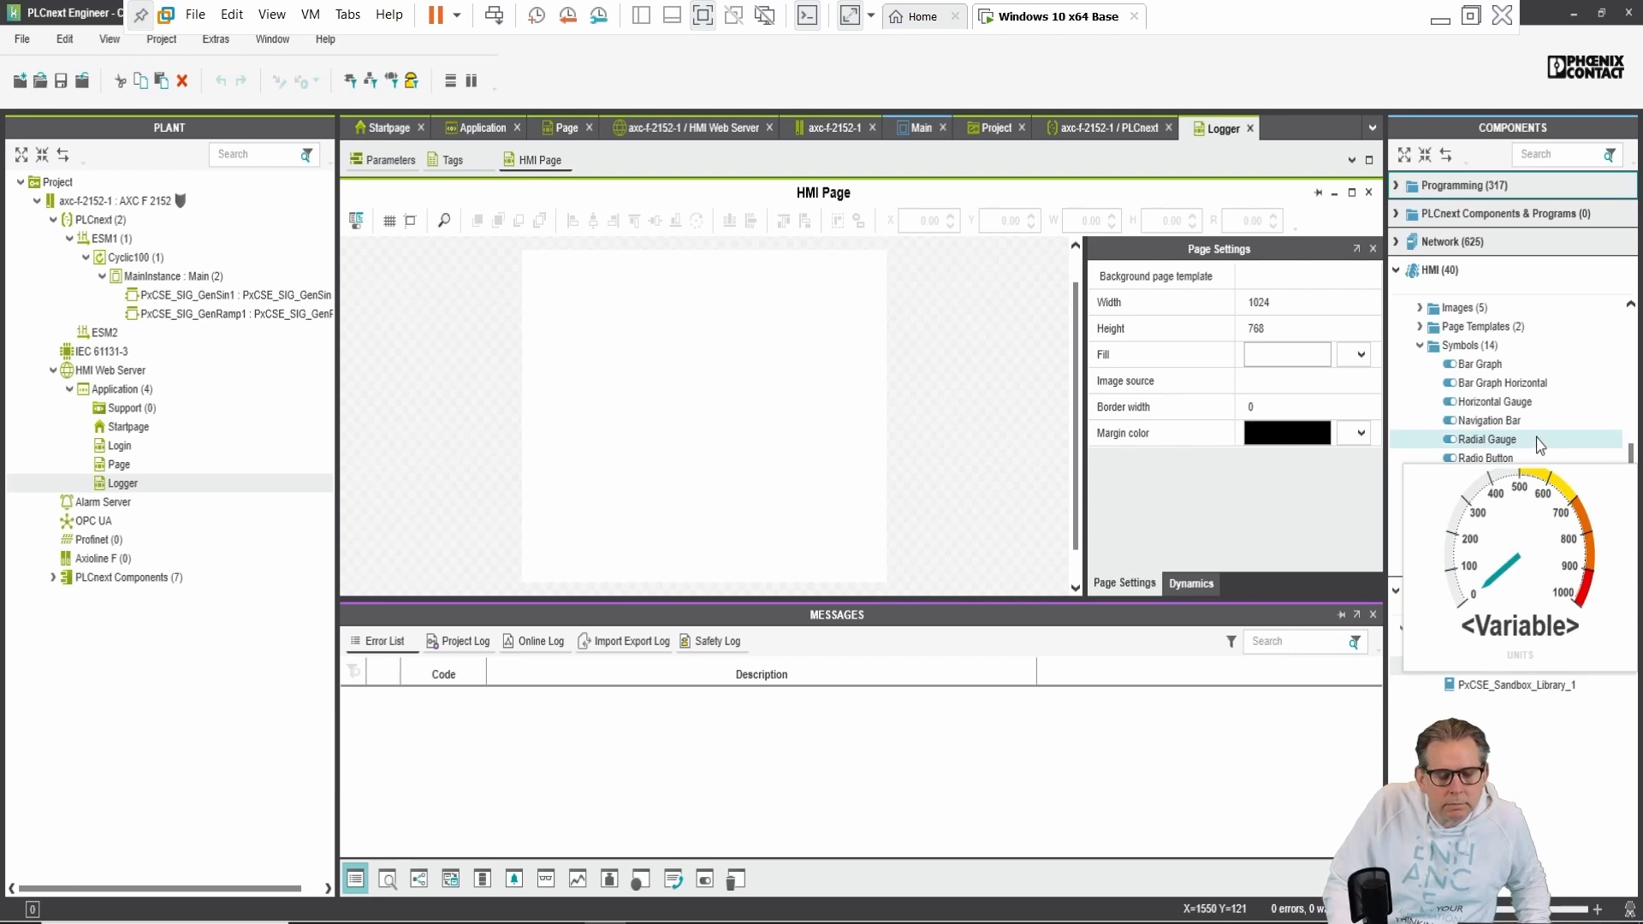
{"action": "scroll", "coordinate": [1540, 445], "scroll_direction": "up", "scroll_amount": 1}
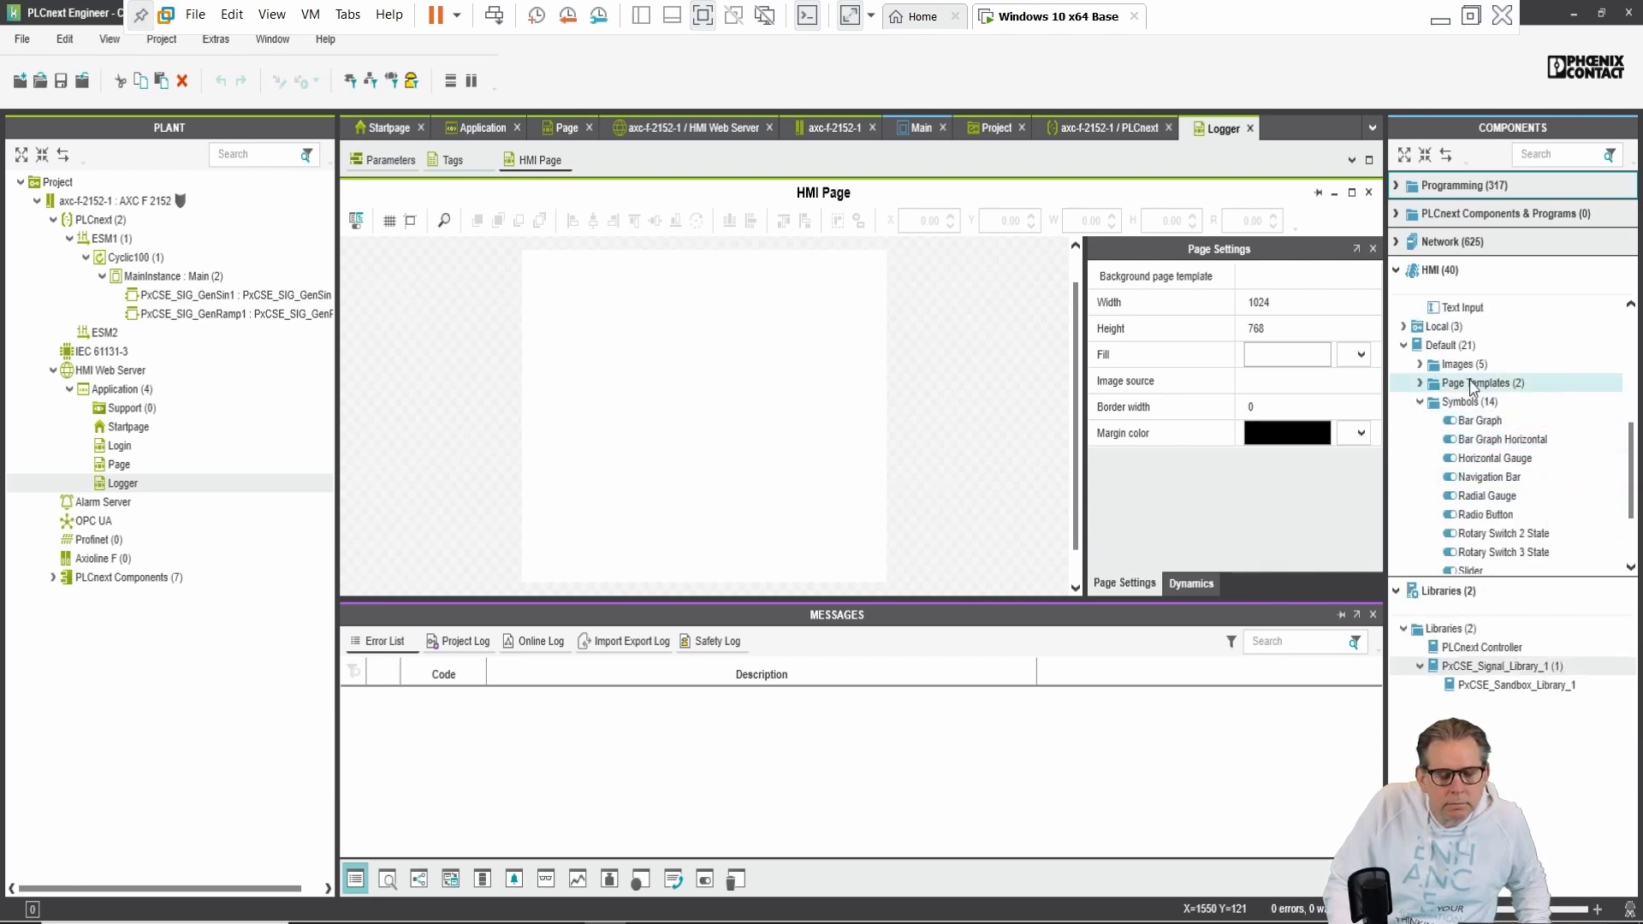
{"action": "scroll", "coordinate": [1472, 387], "scroll_direction": "up", "scroll_amount": 3}
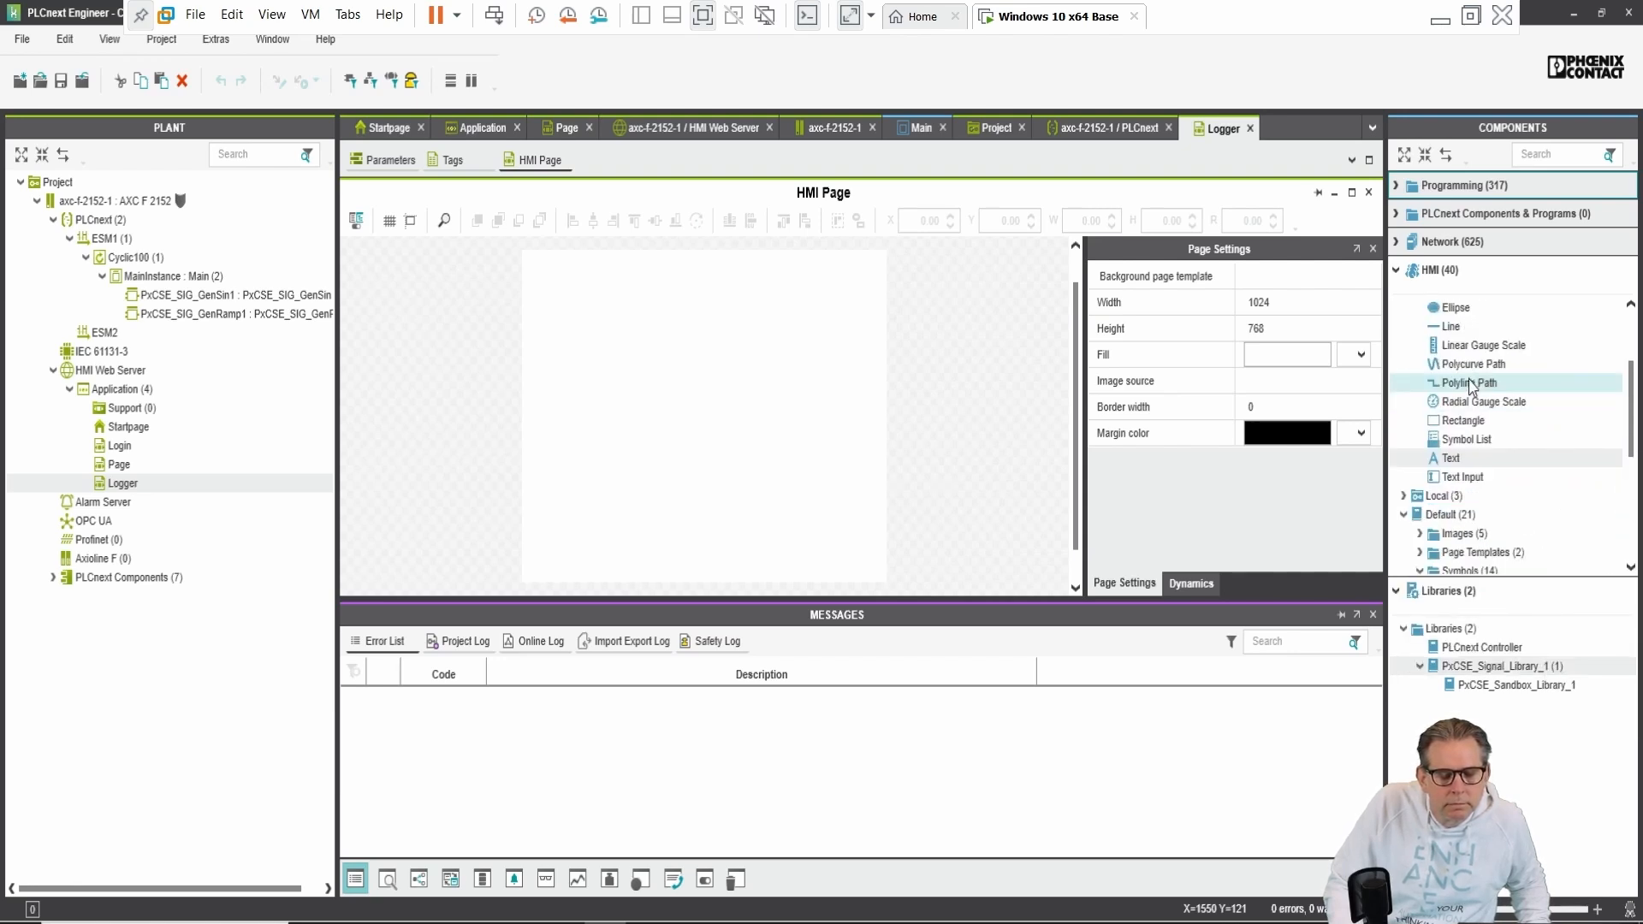
{"action": "scroll", "coordinate": [1471, 386], "scroll_direction": "up", "scroll_amount": 1}
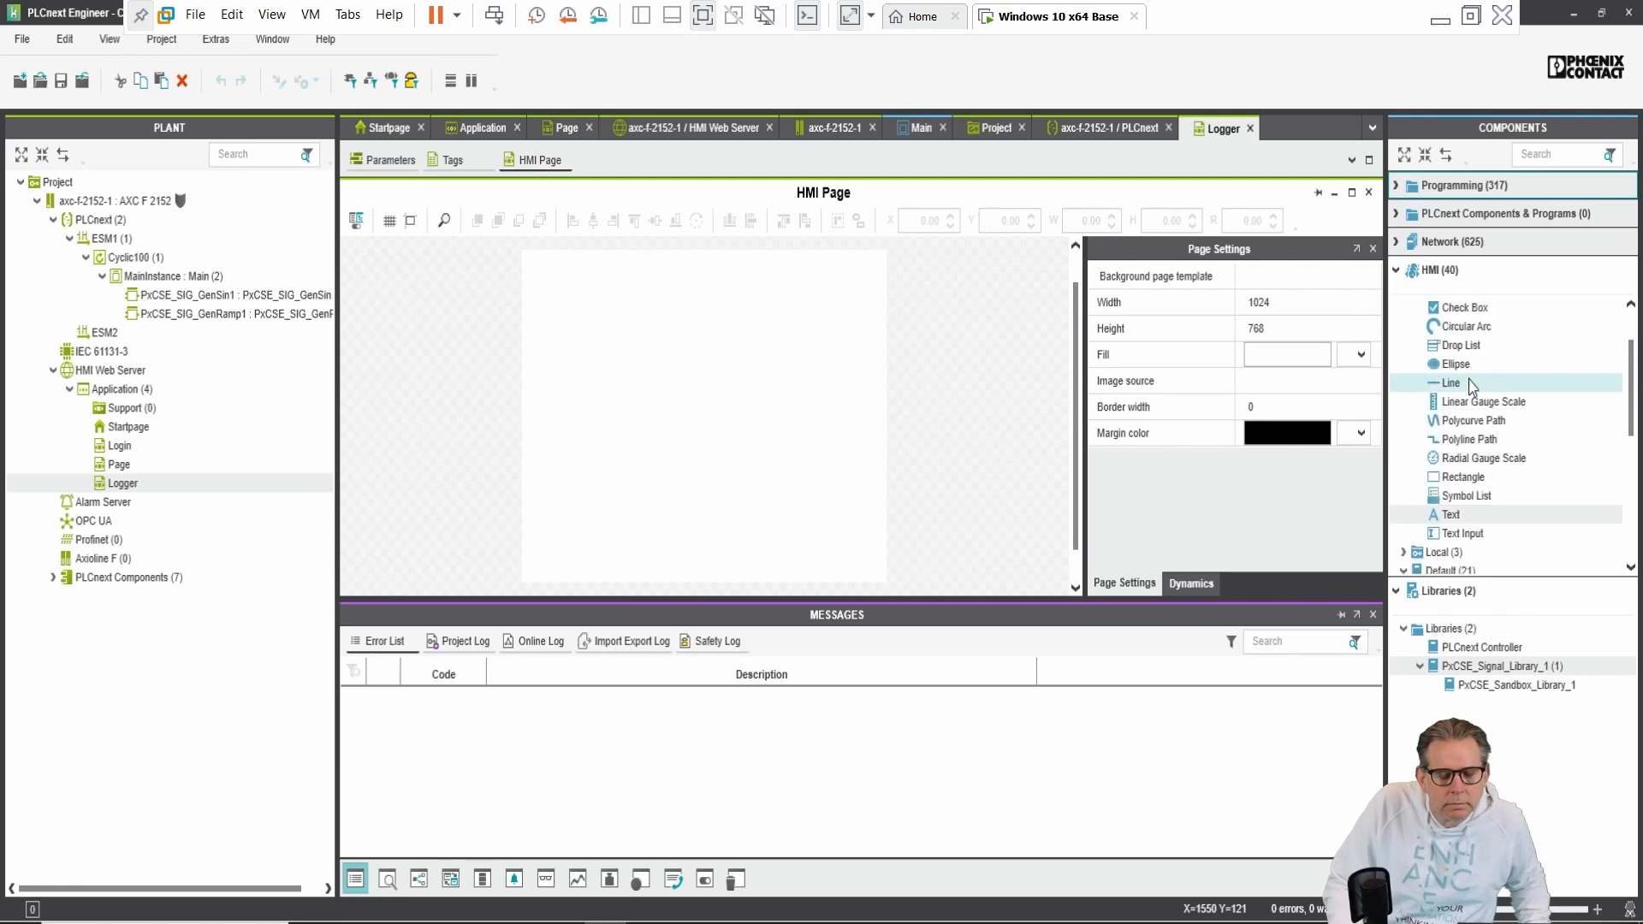
{"action": "scroll", "coordinate": [1472, 386], "scroll_direction": "up", "scroll_amount": 2}
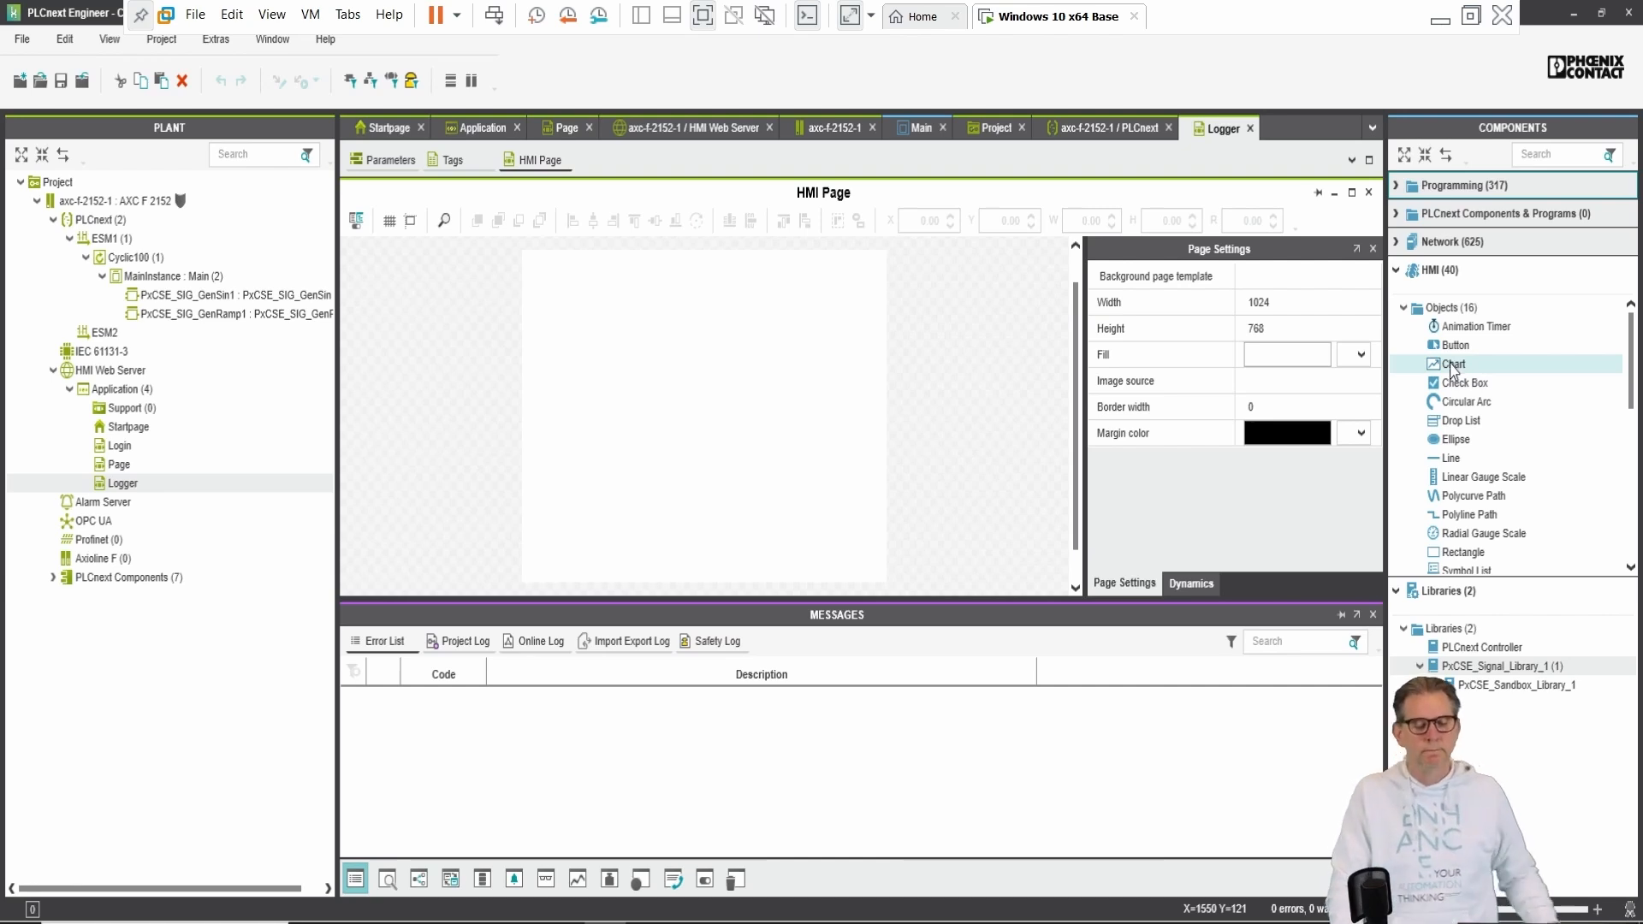
Step: Place a Chart object on the Logger page and move it slightly up
{"action": "left_click", "coordinate": [1452, 367]}
{"action": "left_click_drag", "start_coordinate": [1452, 366], "coordinate": [865, 510]}
{"action": "left_click_drag", "start_coordinate": [738, 403], "coordinate": [743, 350]}
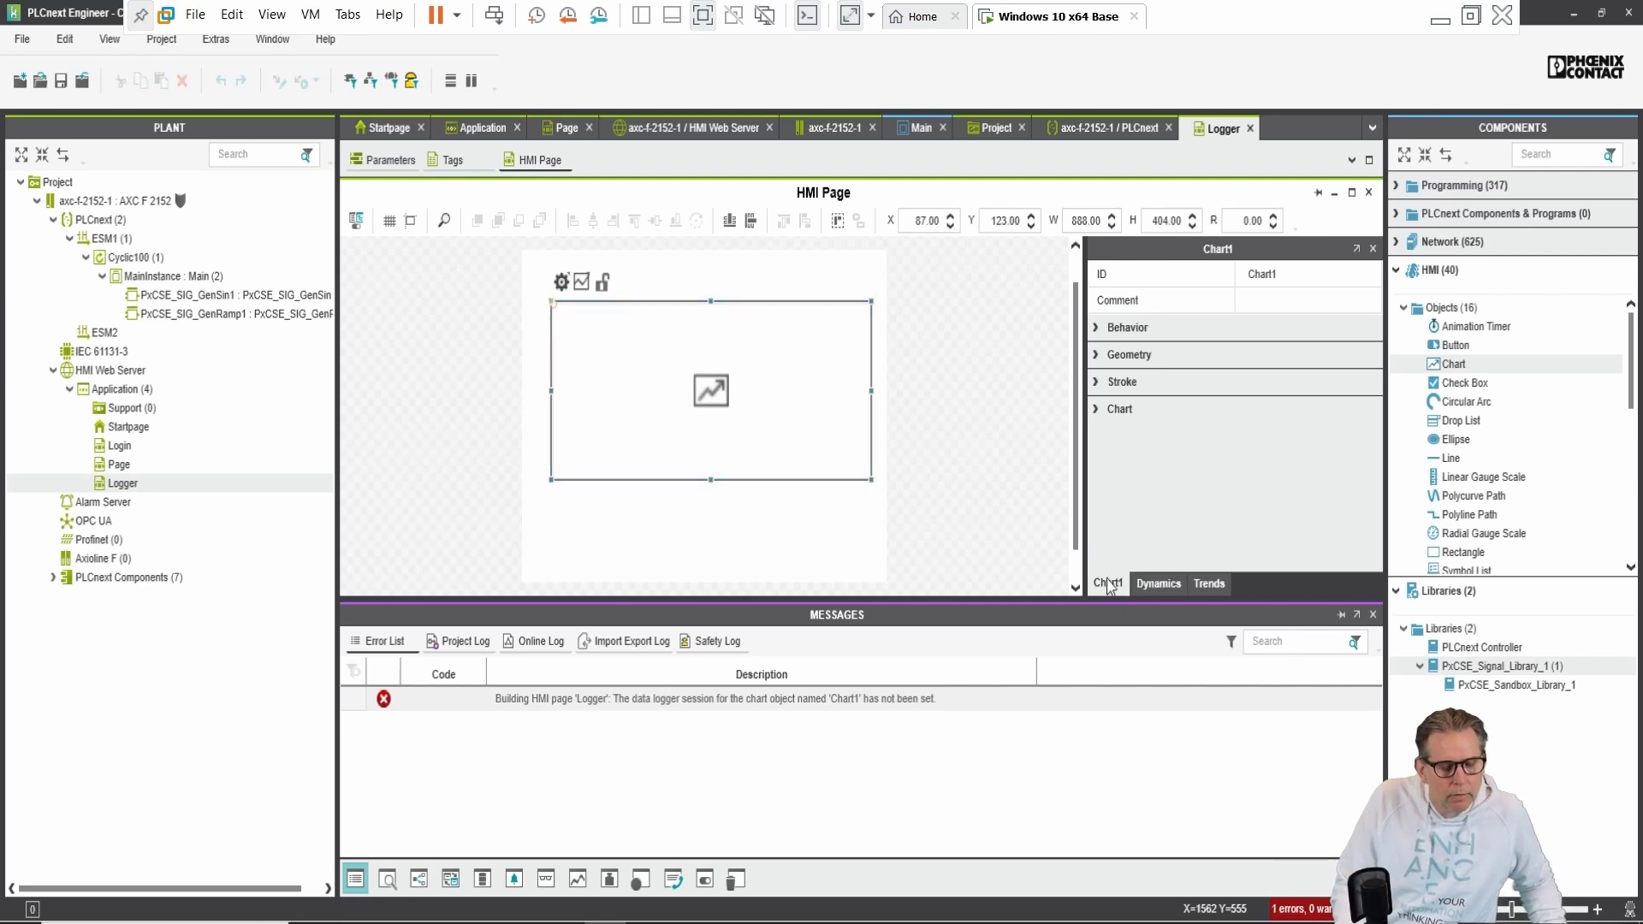
Step: Set Chart1's Data logger session to Sinus_Ramp in its Chart properties
{"action": "left_click", "coordinate": [1151, 589]}
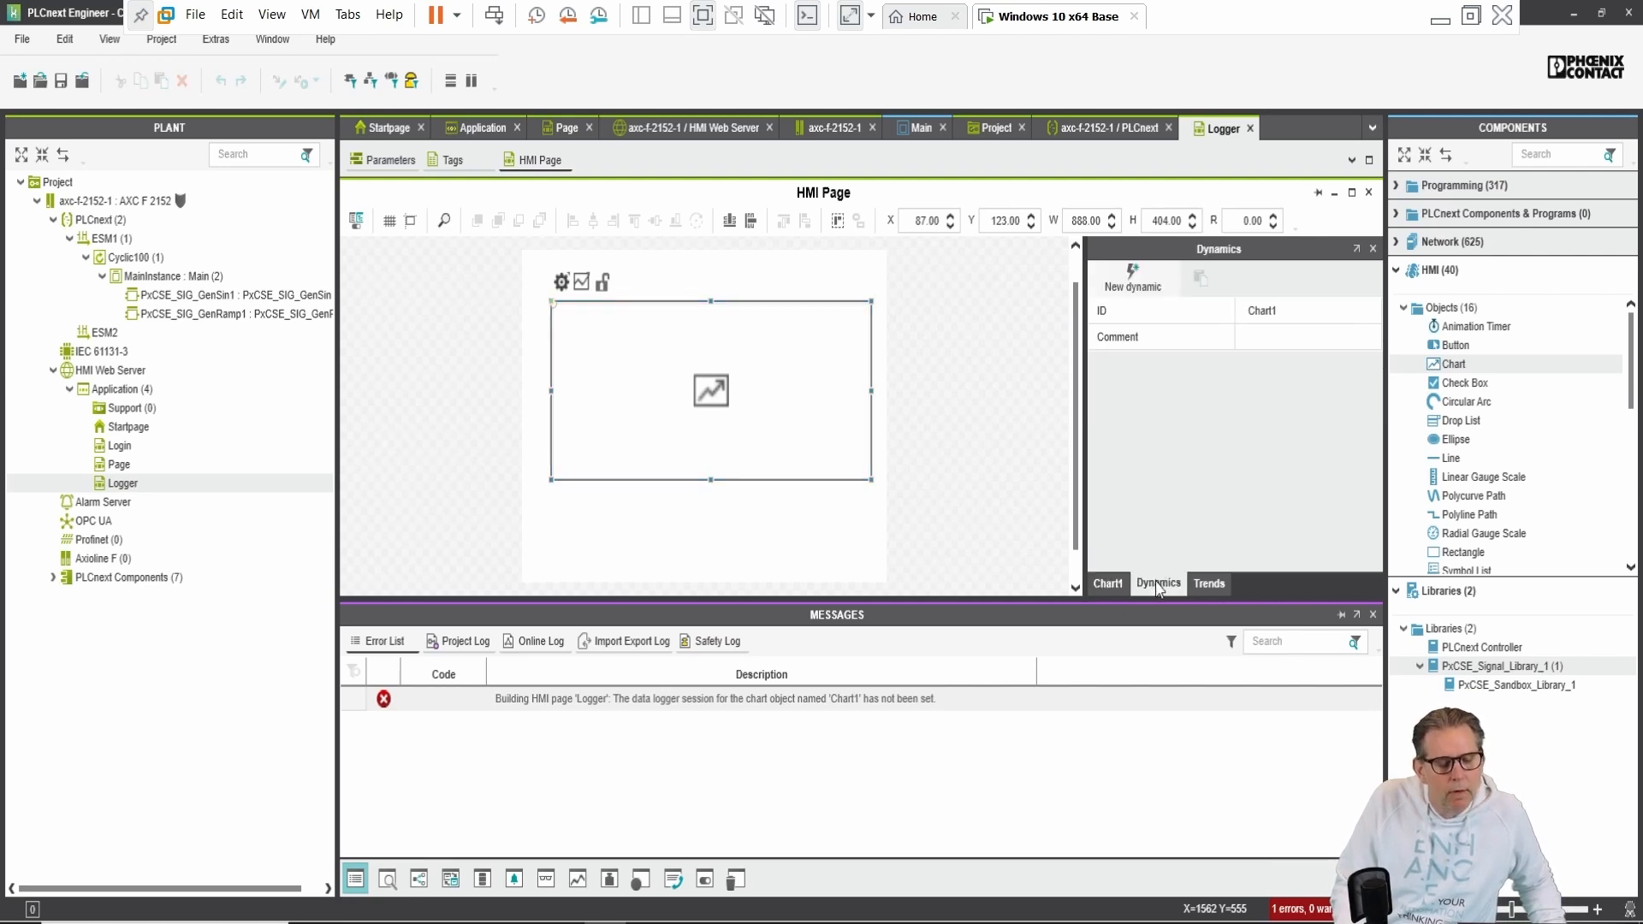
{"action": "left_click", "coordinate": [1213, 589]}
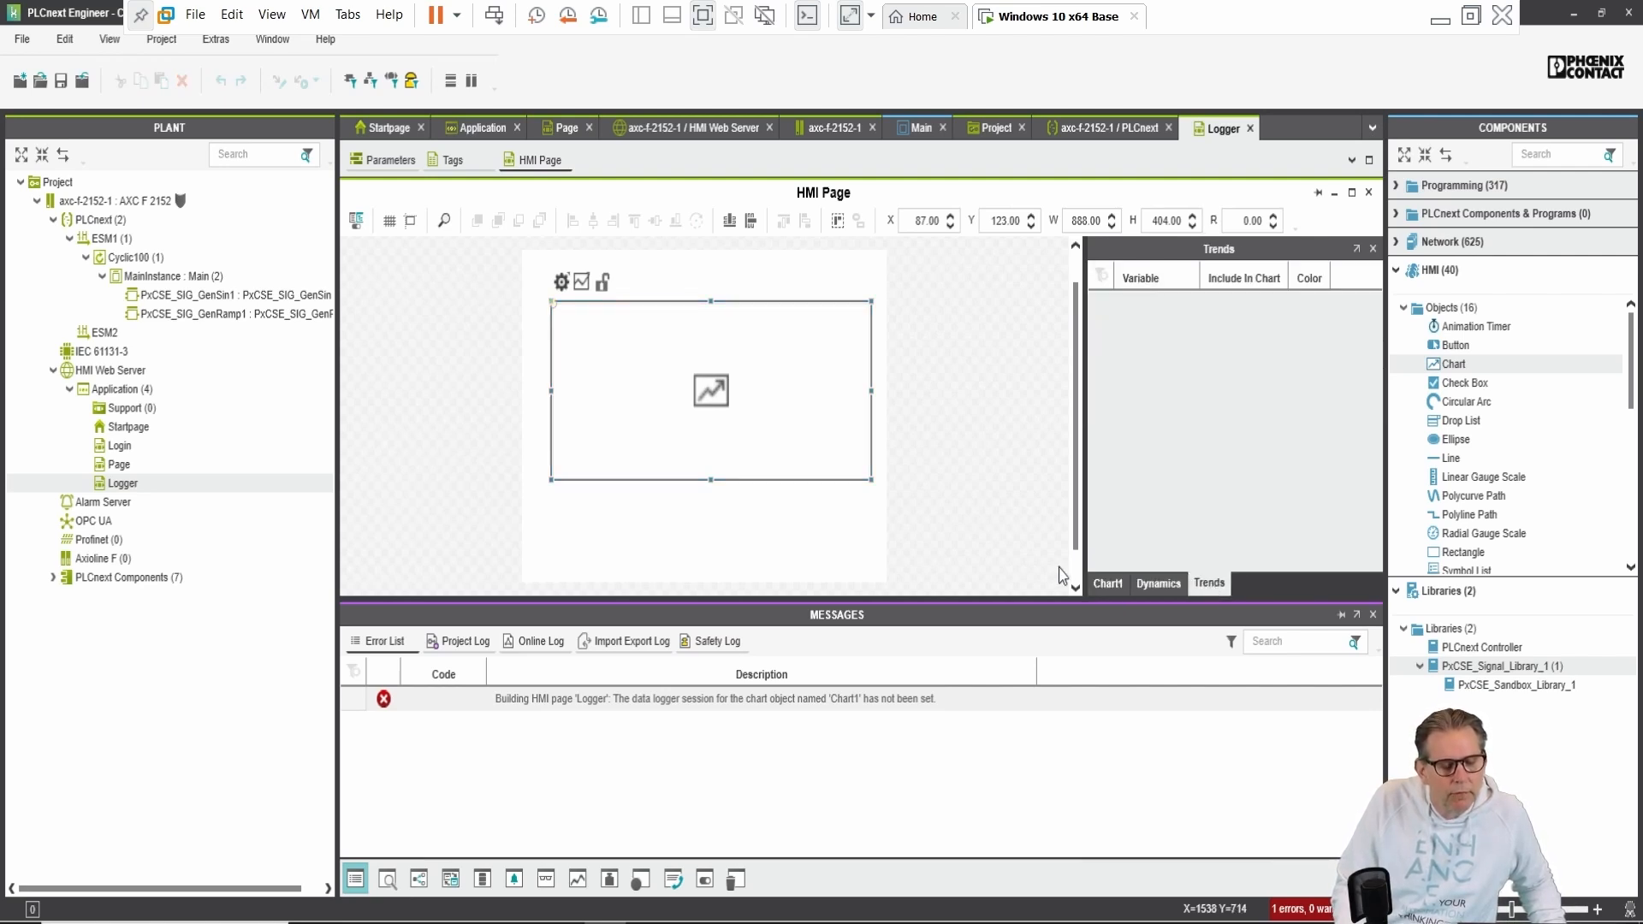
{"action": "left_click", "coordinate": [1106, 587]}
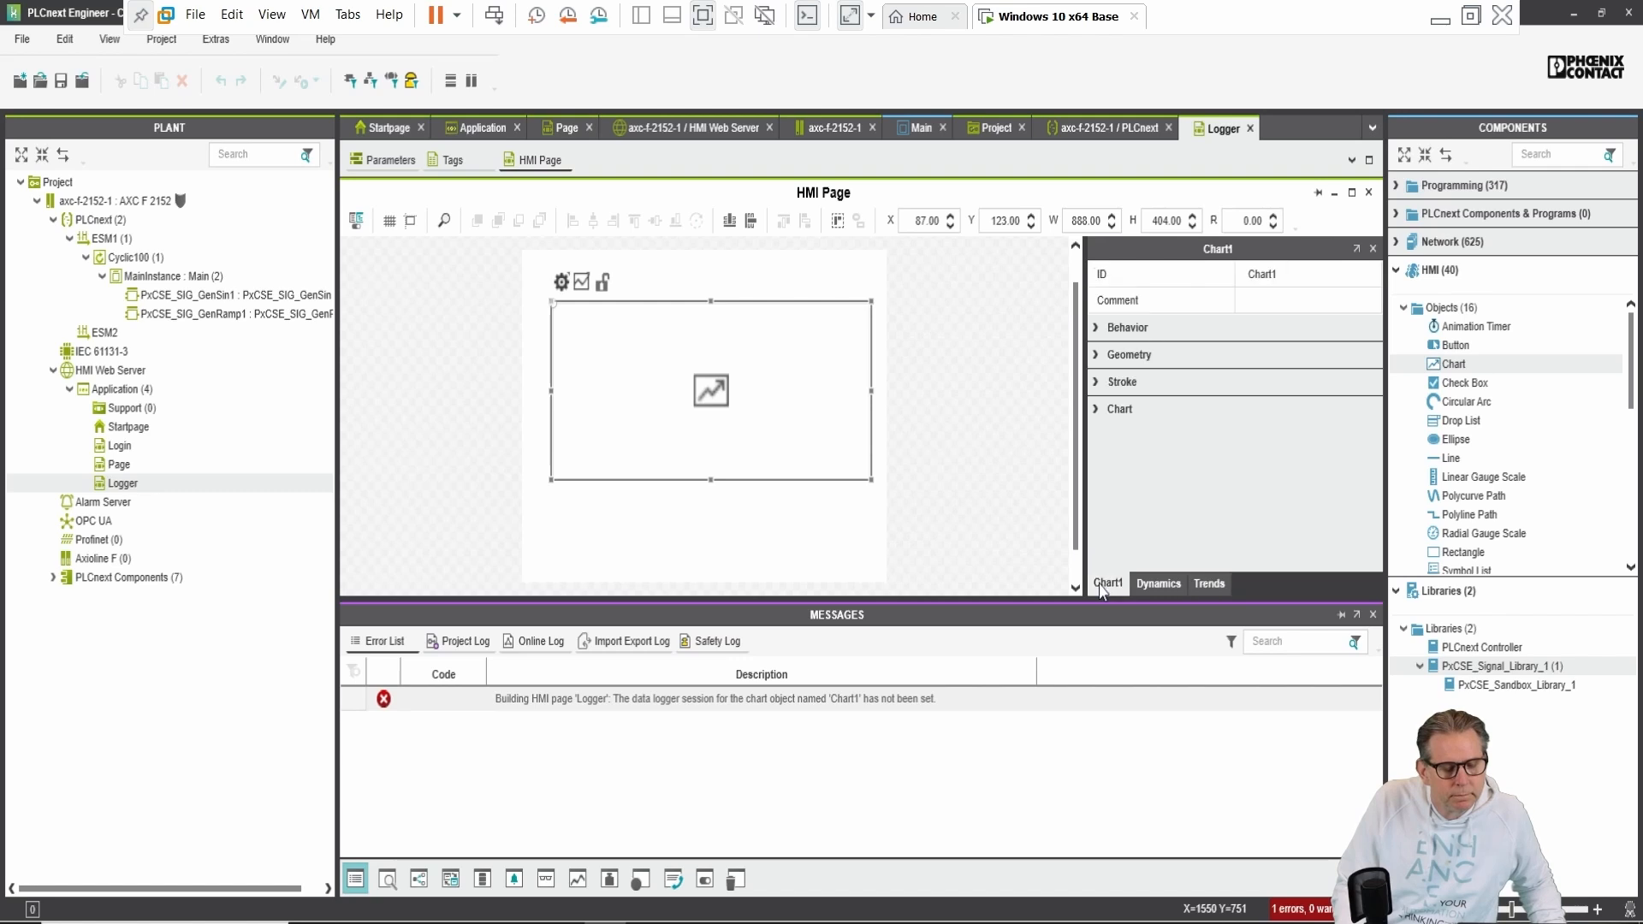
{"action": "left_click", "coordinate": [1108, 409]}
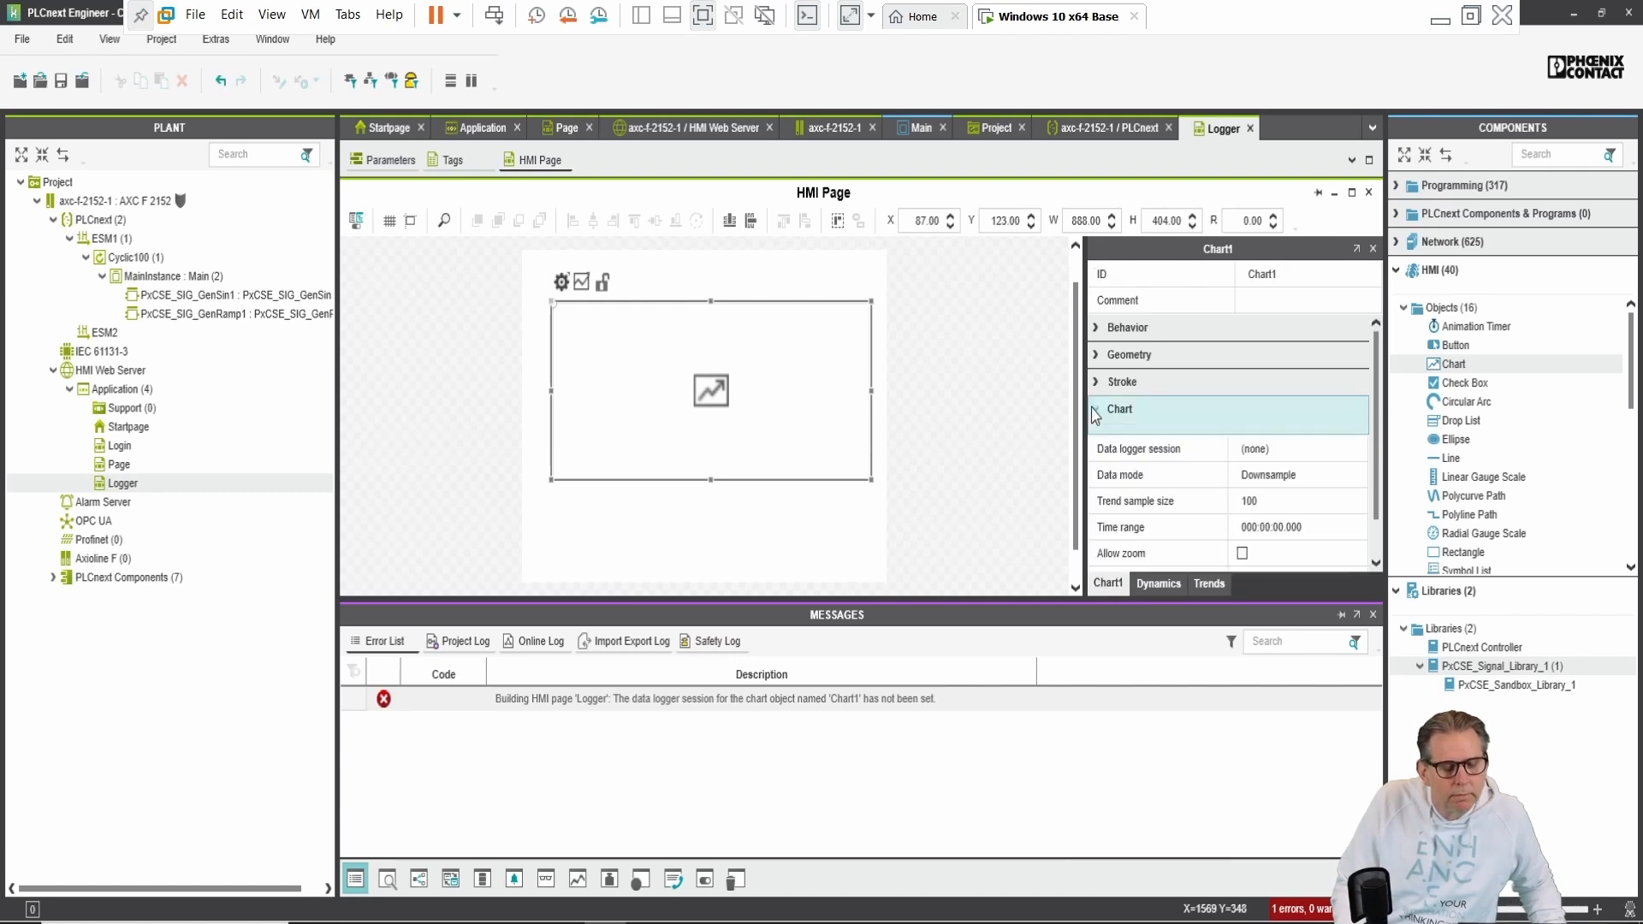
{"action": "left_click", "coordinate": [1293, 453]}
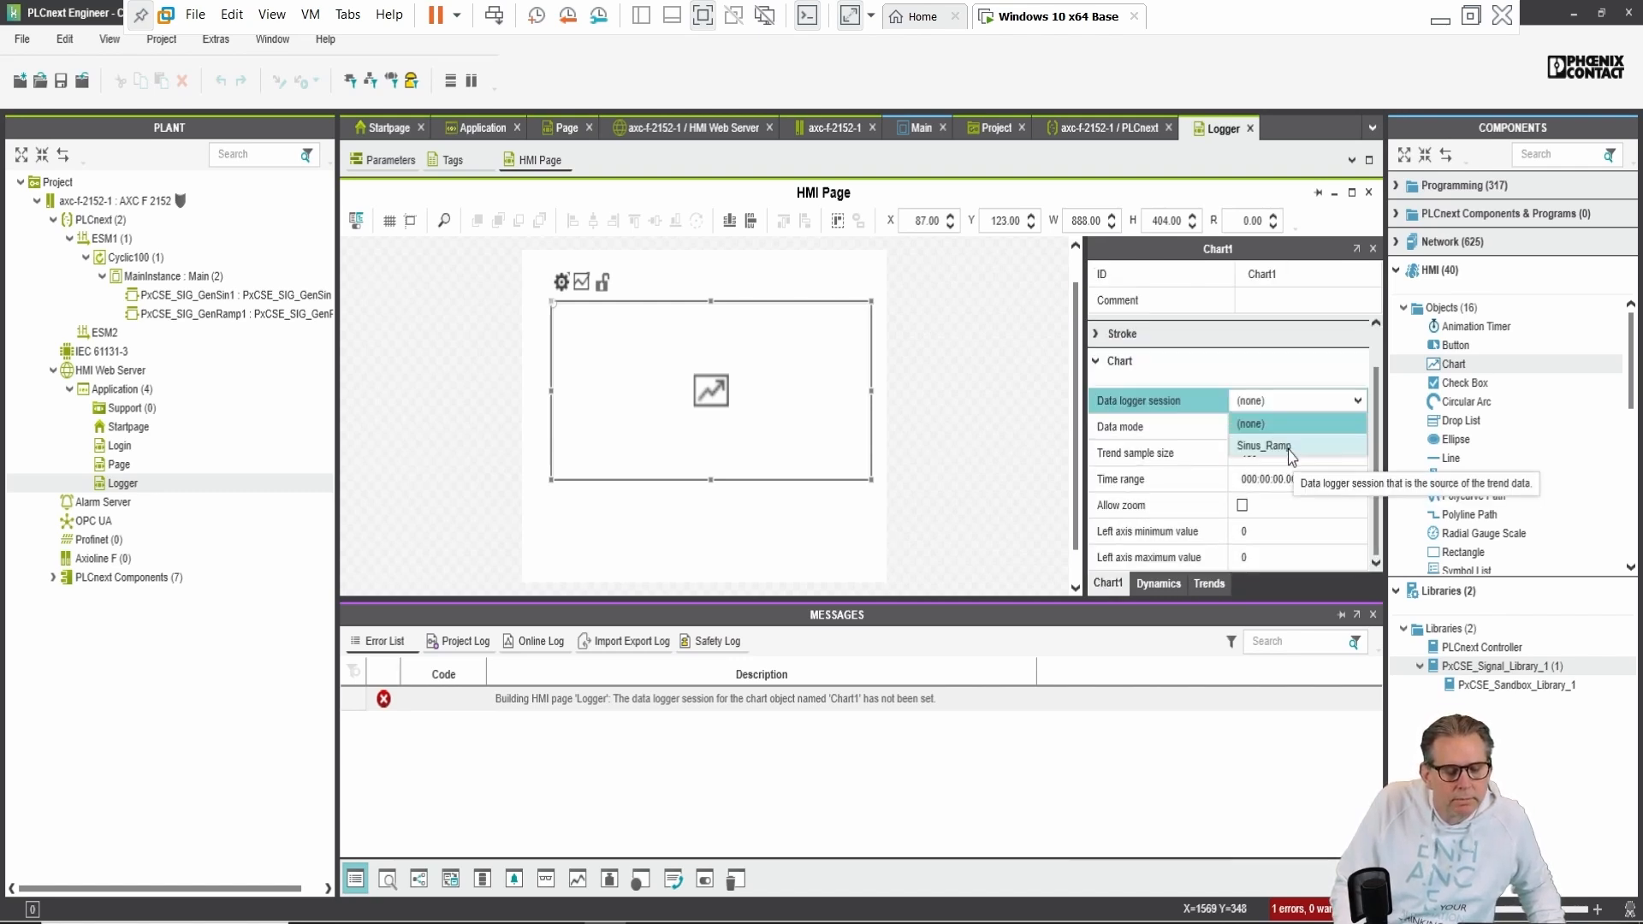
{"action": "left_click", "coordinate": [1272, 446]}
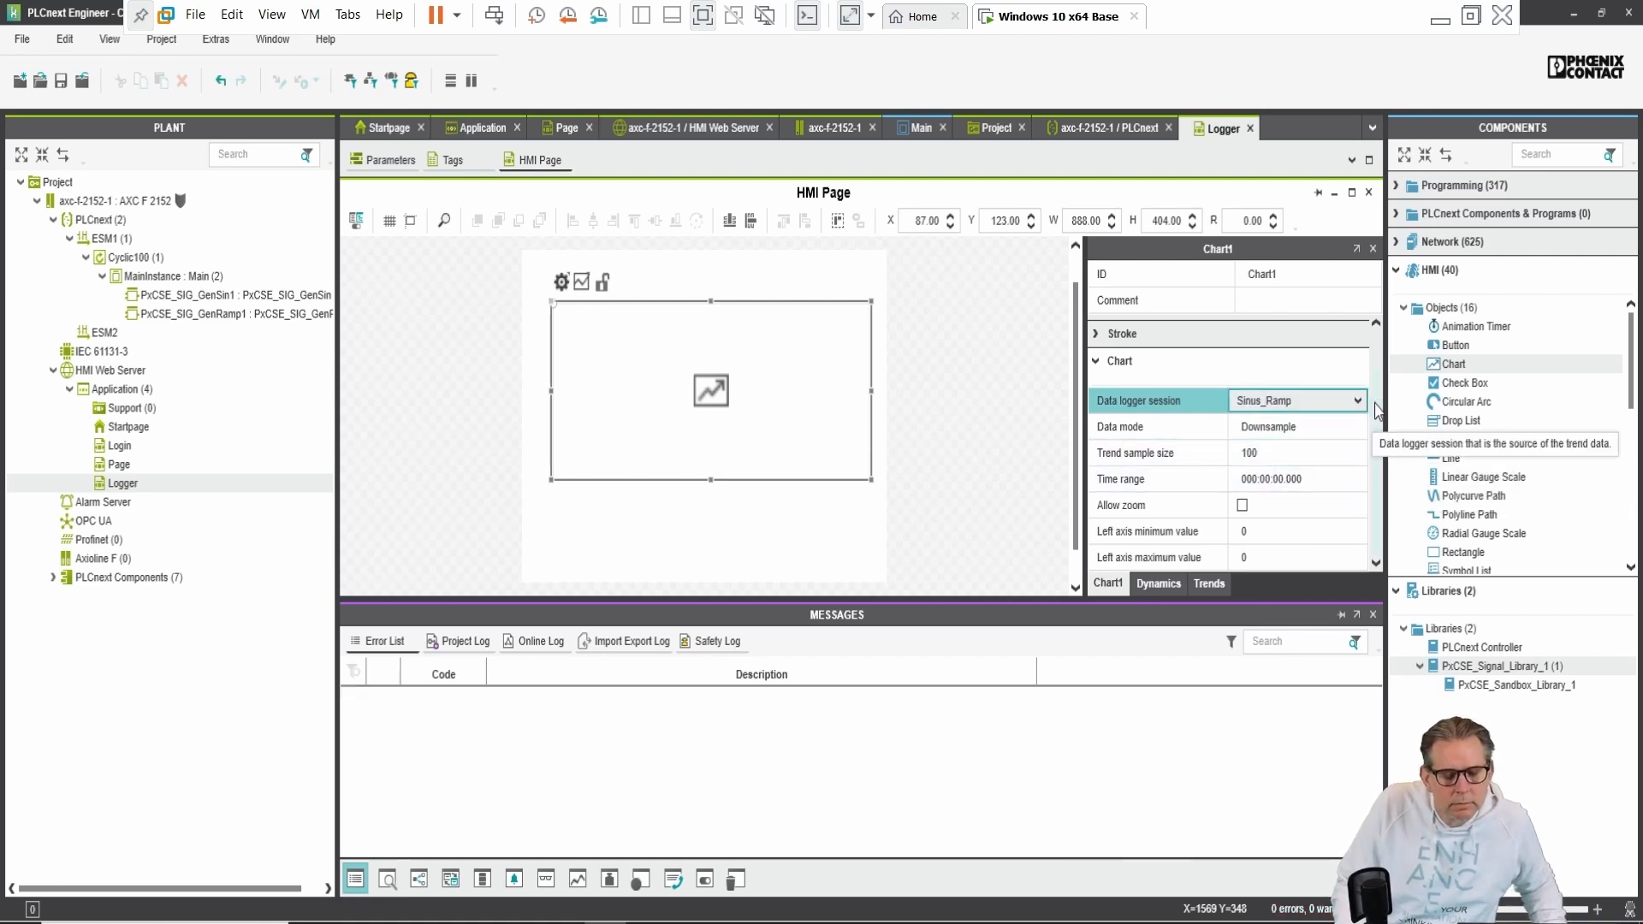
{"action": "left_click", "coordinate": [782, 539]}
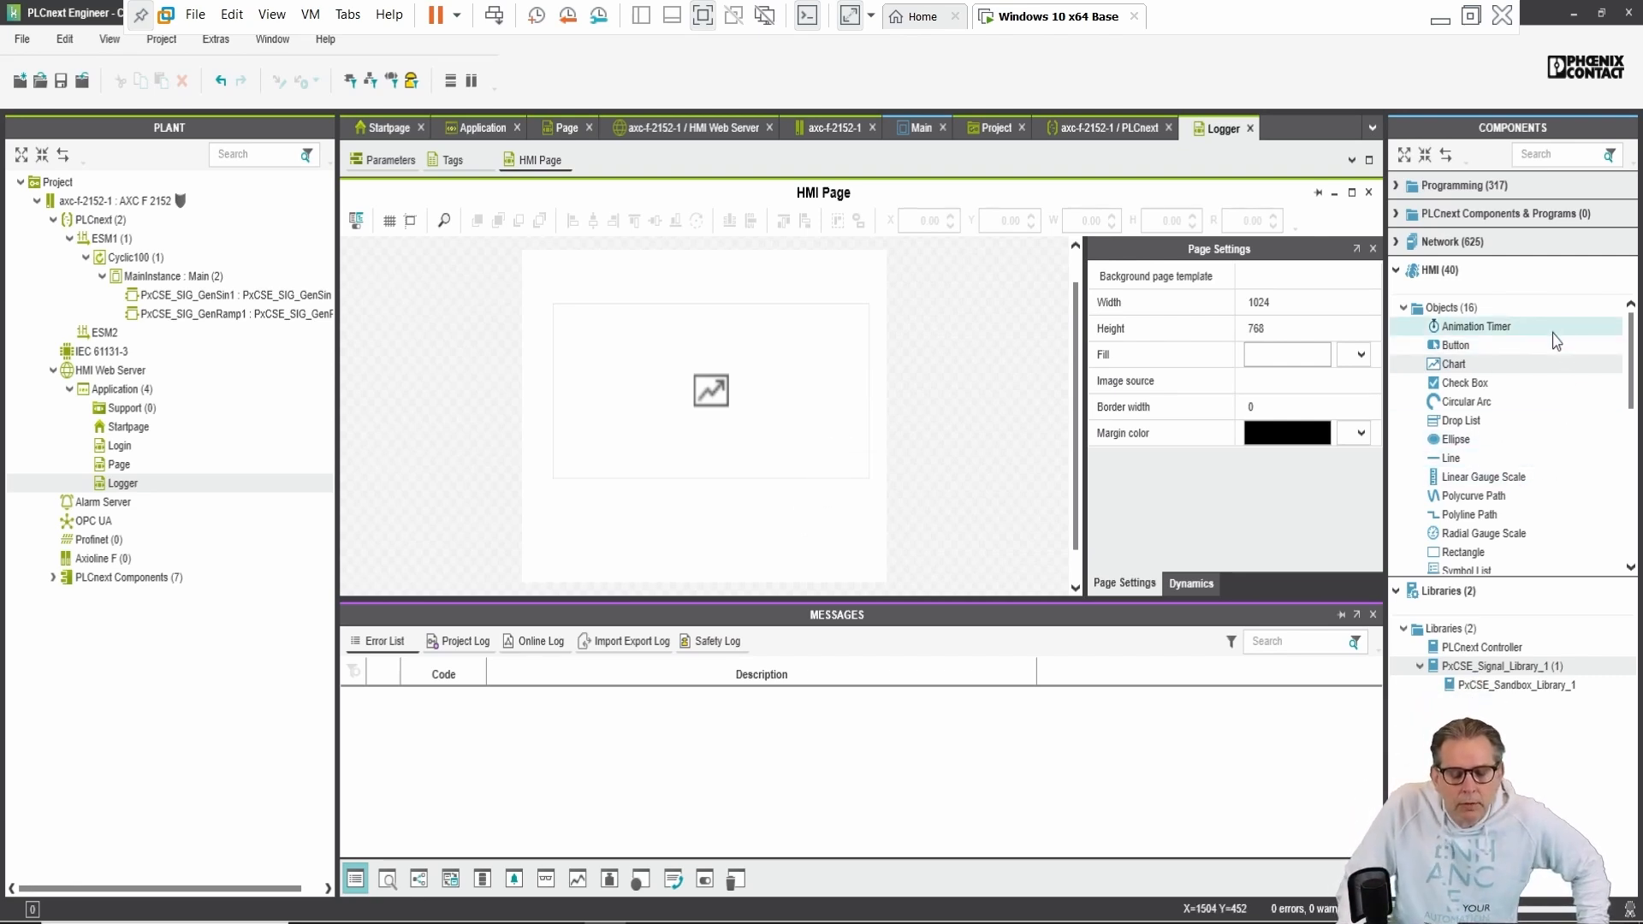
Step: Drag a Navigation Bar symbol onto the Logger page below the chart
{"action": "scroll", "coordinate": [1556, 342], "scroll_direction": "down", "scroll_amount": 4}
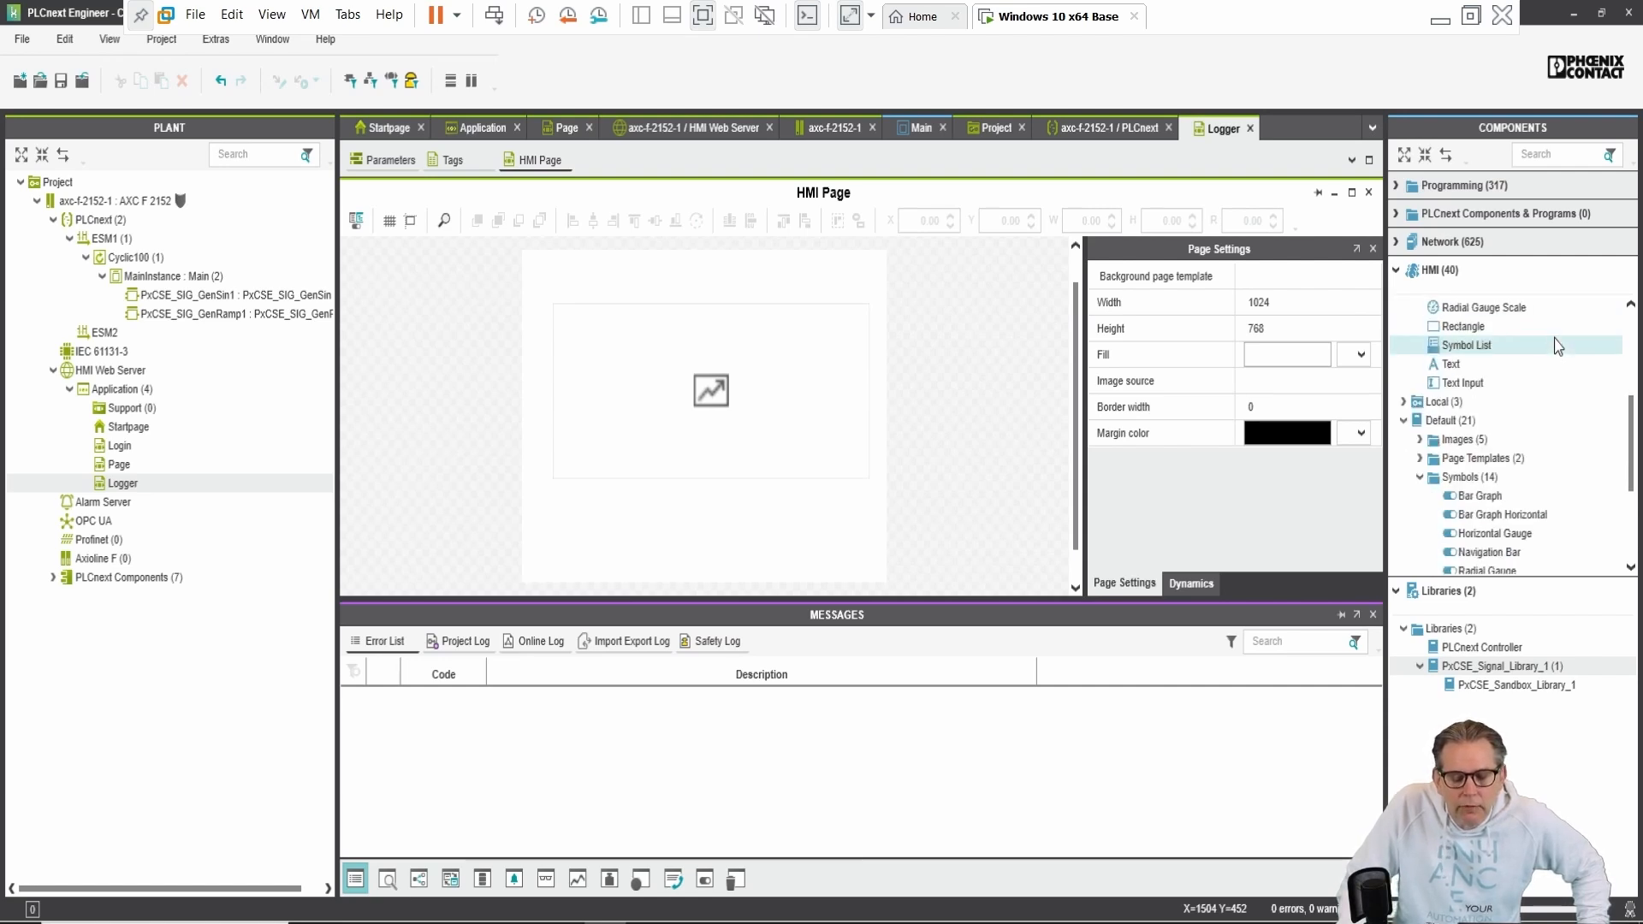
{"action": "scroll", "coordinate": [1556, 344], "scroll_direction": "down", "scroll_amount": 3}
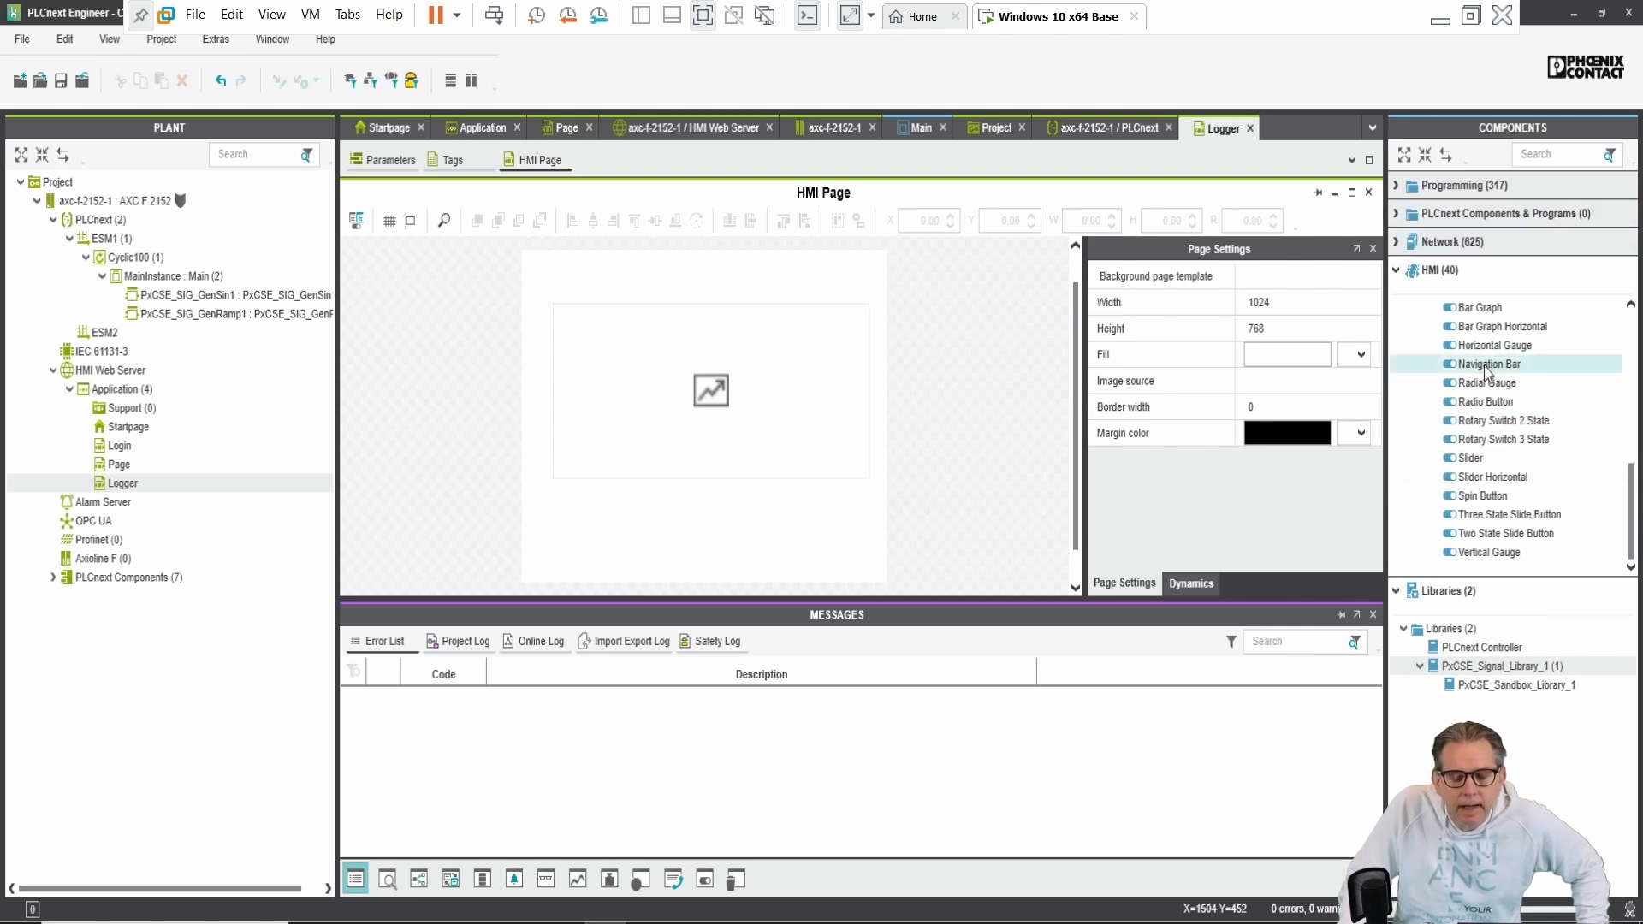
{"action": "left_click_drag", "start_coordinate": [1487, 374], "coordinate": [799, 554]}
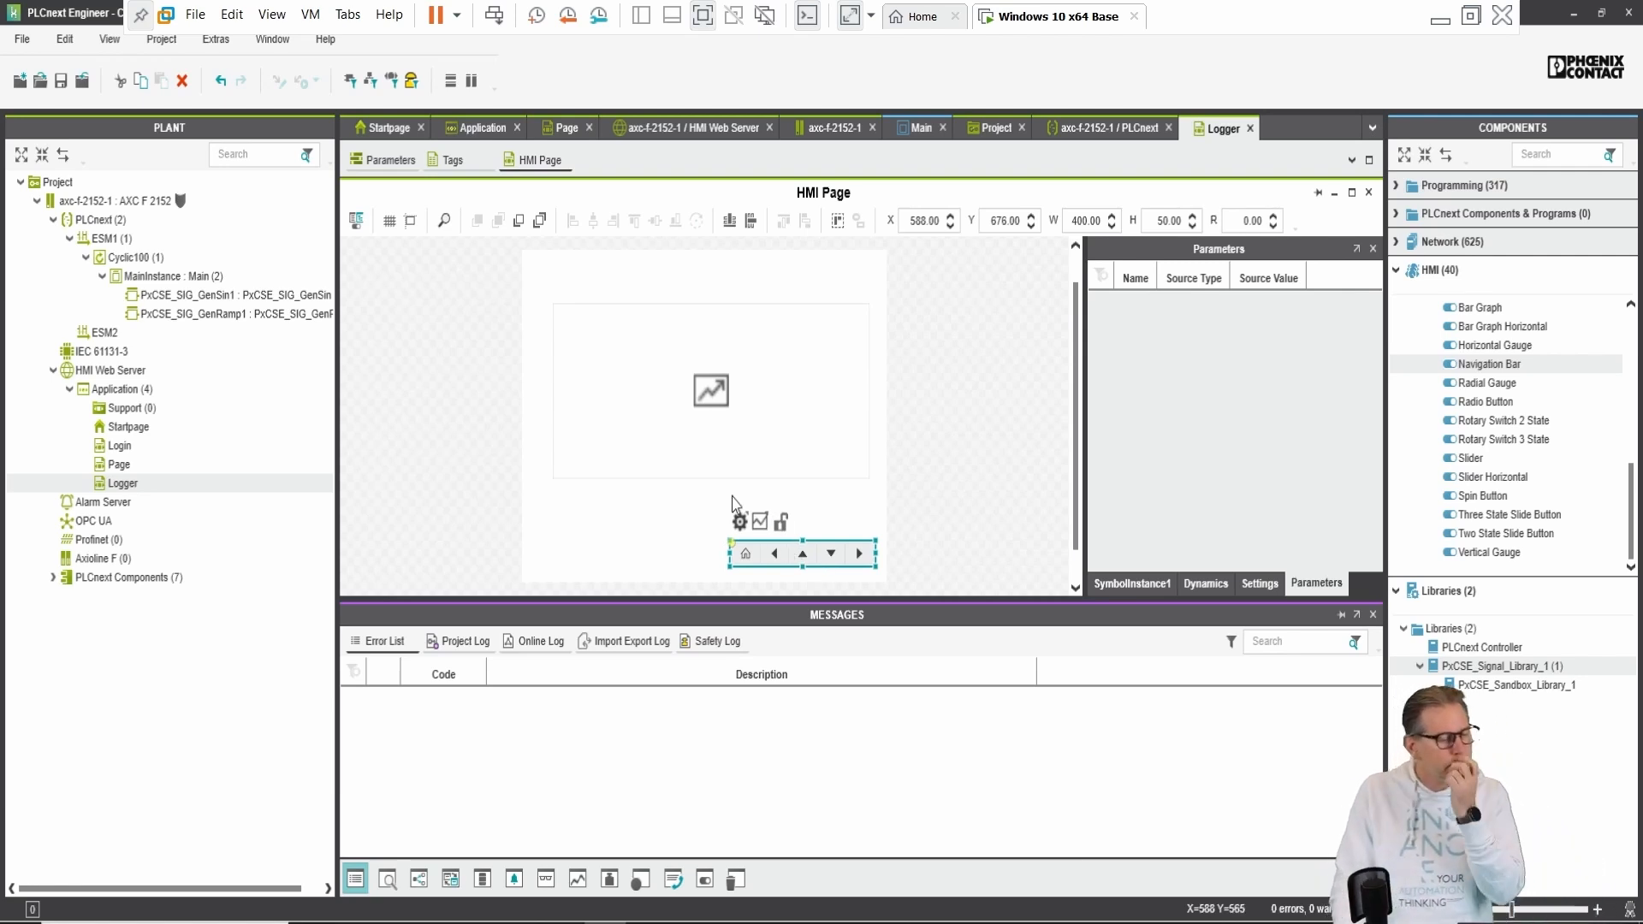
{"action": "left_click", "coordinate": [607, 462]}
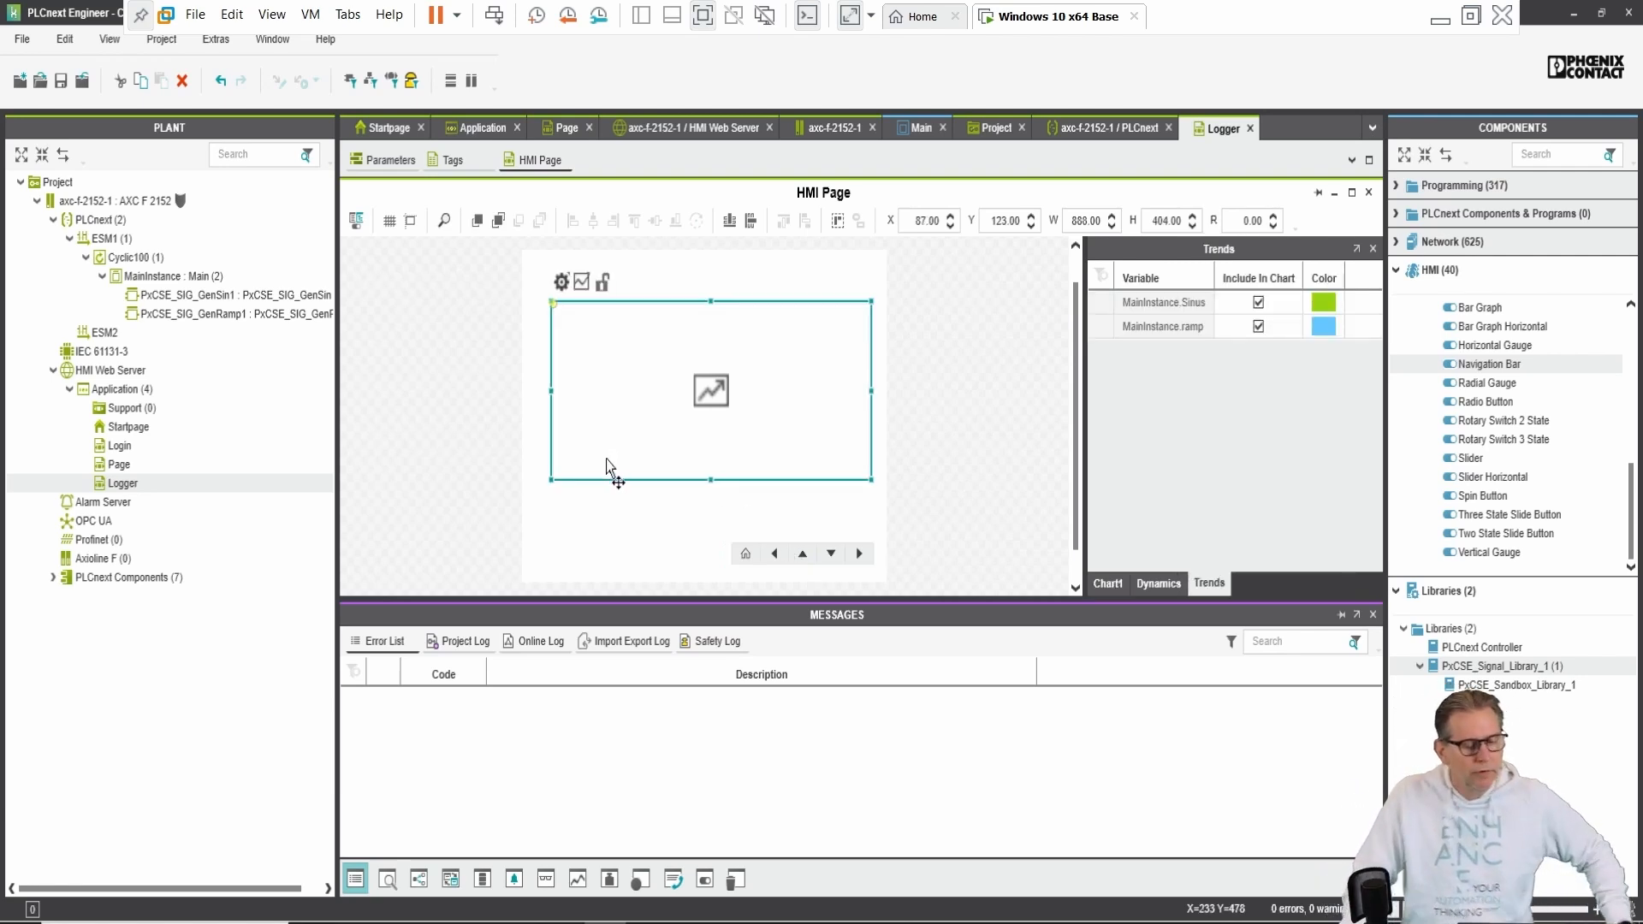
{"action": "left_click", "coordinate": [663, 545]}
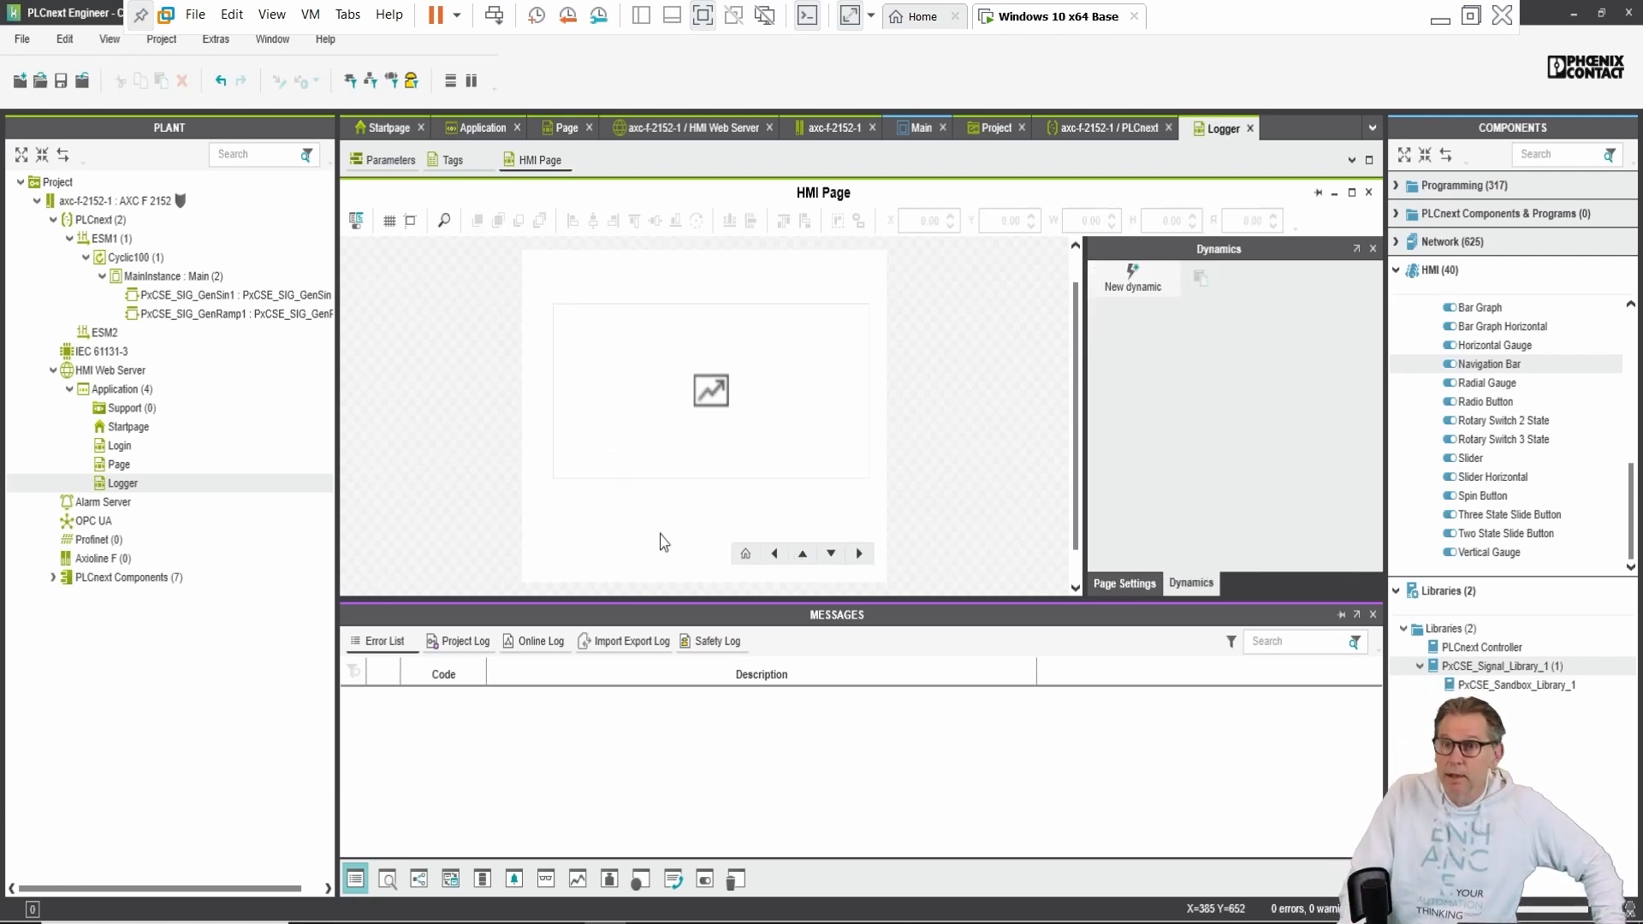
Step: Add the Logger page to the HMI navigation diagram, linked beside the Startpage
{"action": "double_click", "coordinate": [123, 390]}
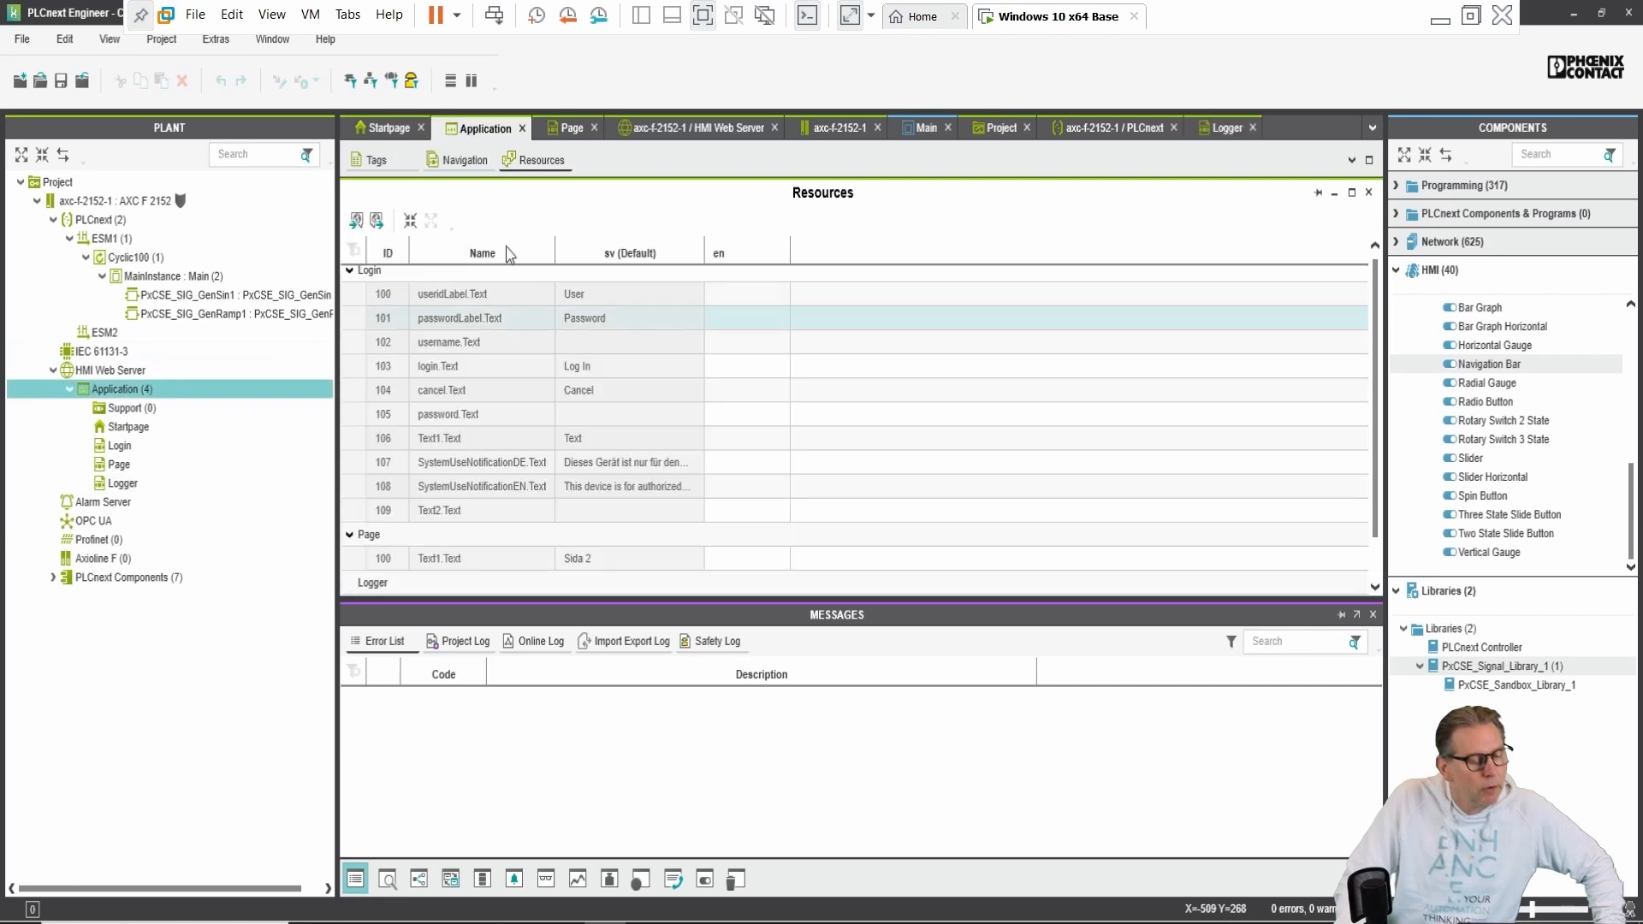
{"action": "left_click", "coordinate": [455, 163]}
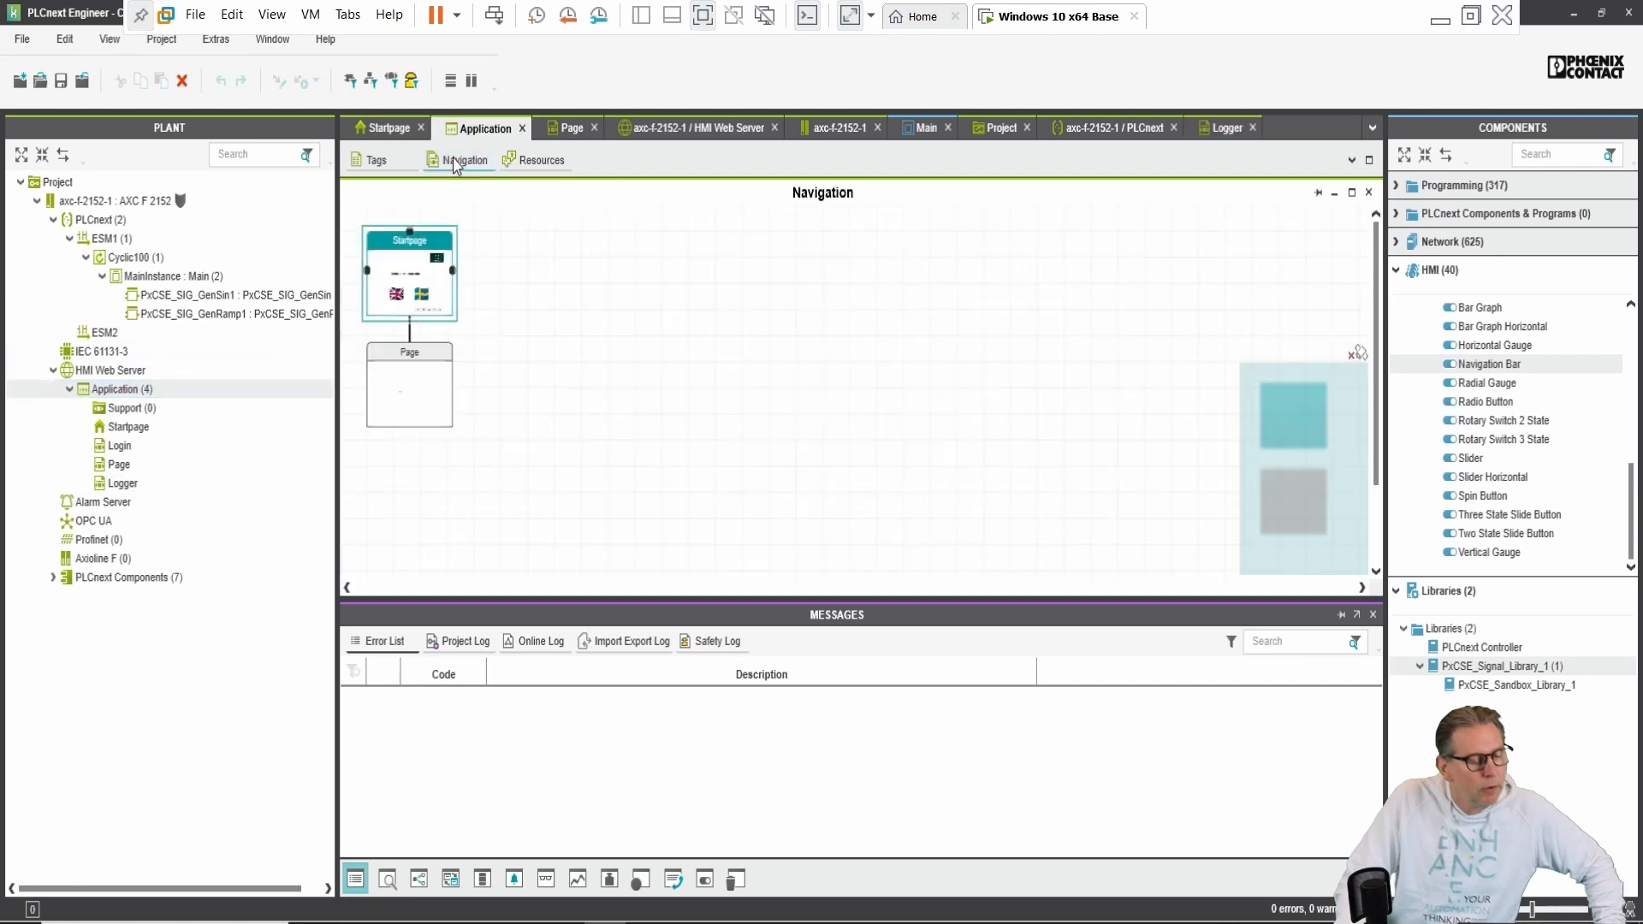
{"action": "left_click_drag", "start_coordinate": [130, 486], "coordinate": [552, 242]}
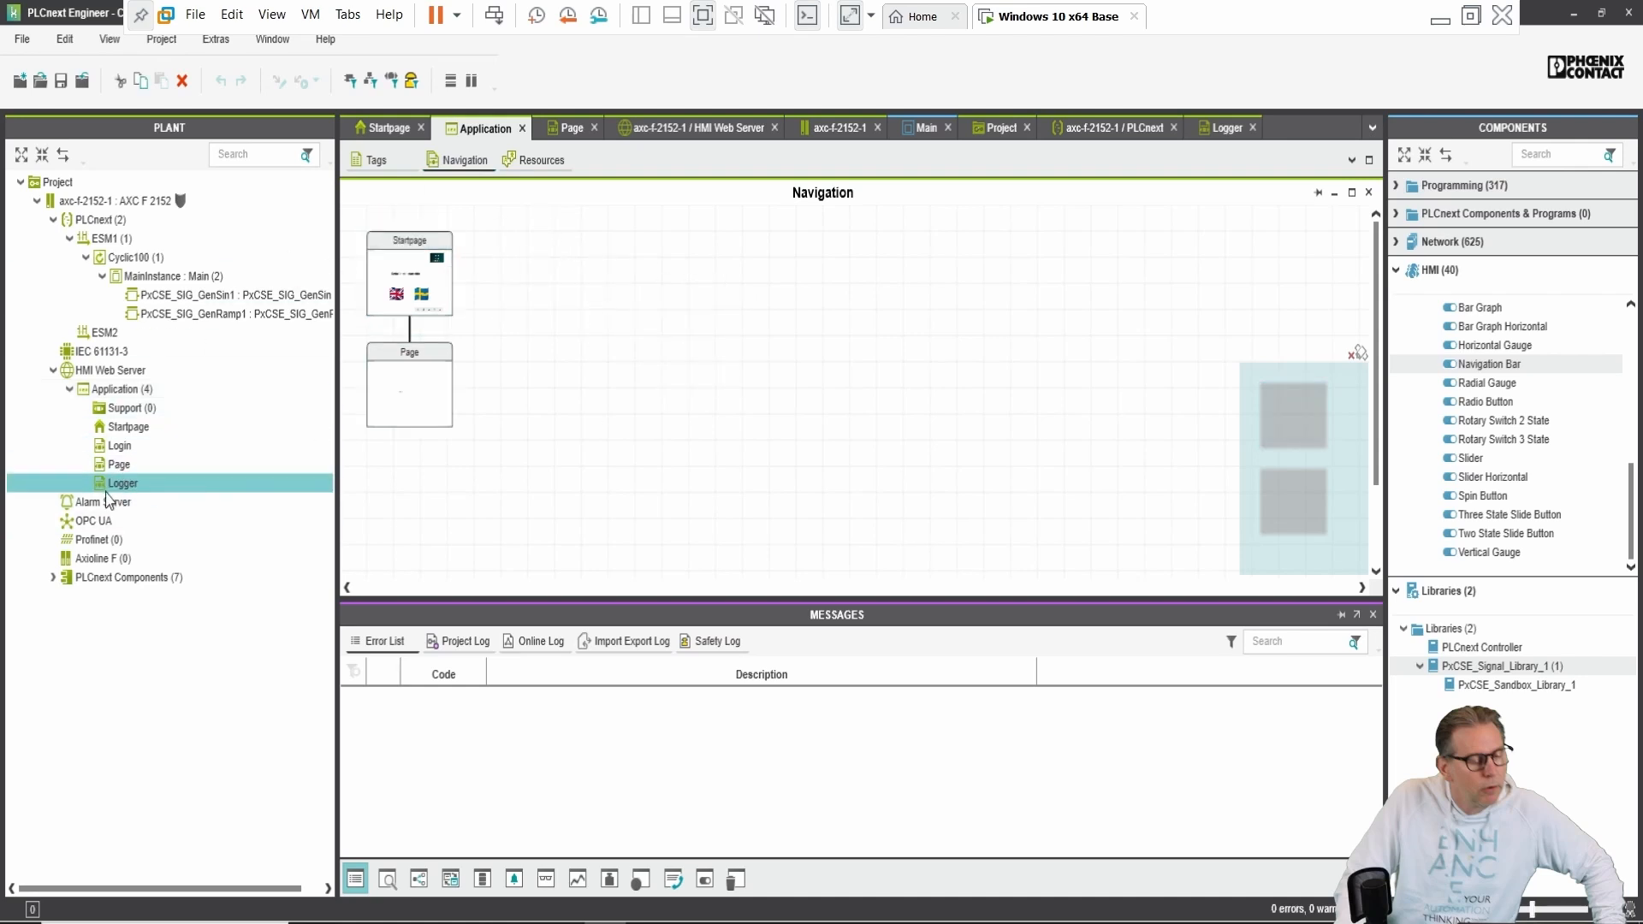
{"action": "left_click_drag", "start_coordinate": [176, 458], "coordinate": [525, 241]}
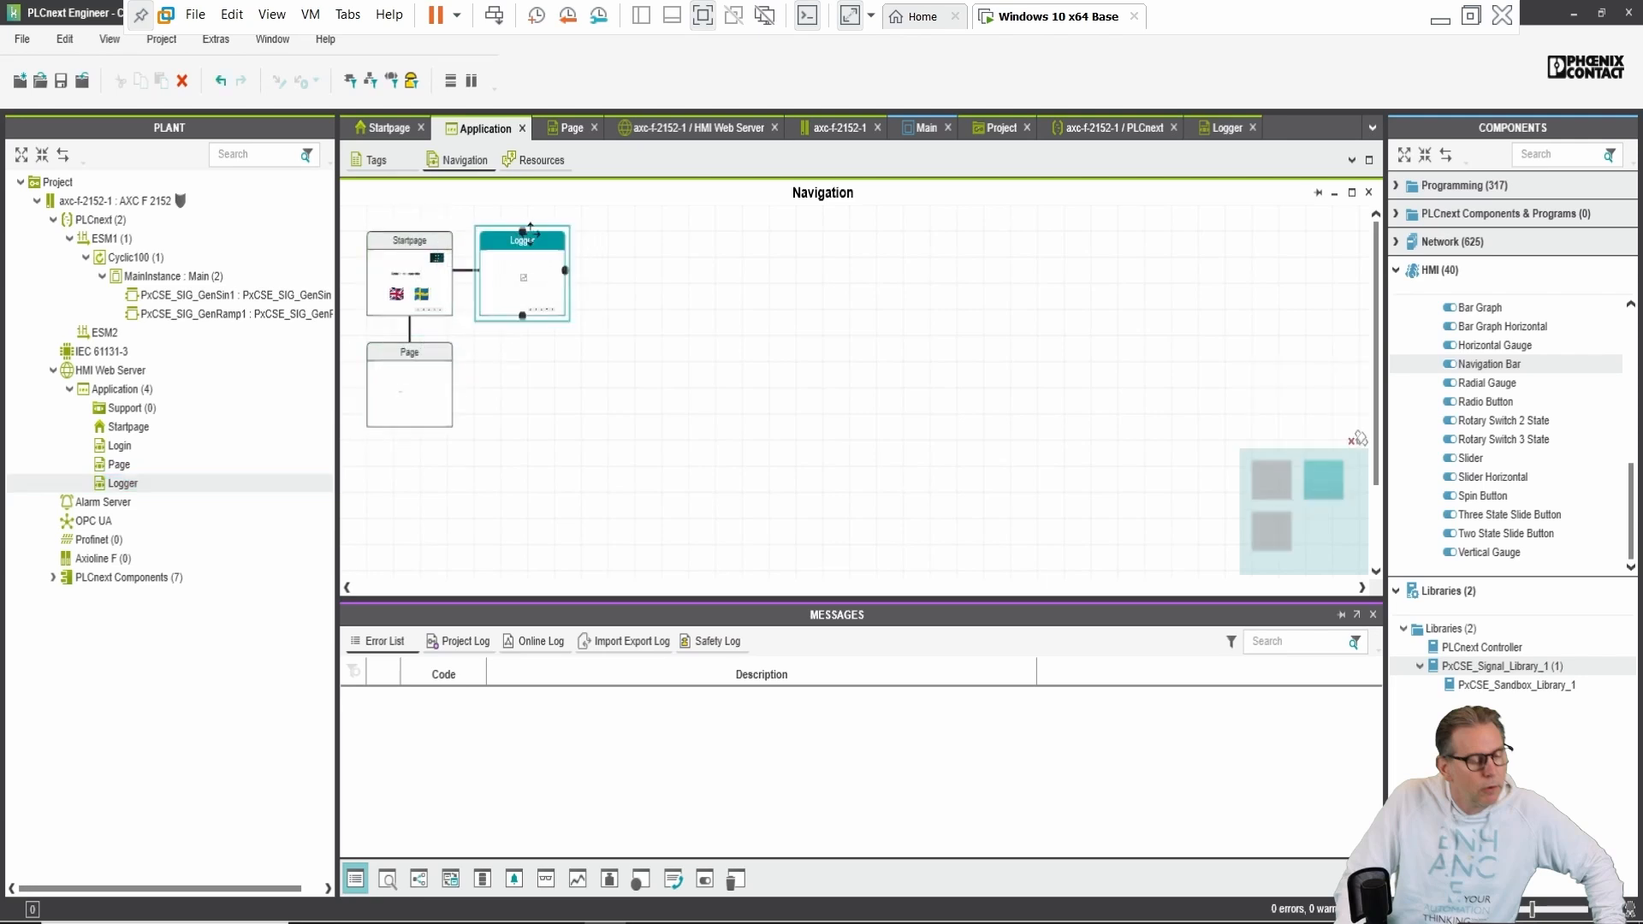
{"action": "left_click", "coordinate": [745, 411]}
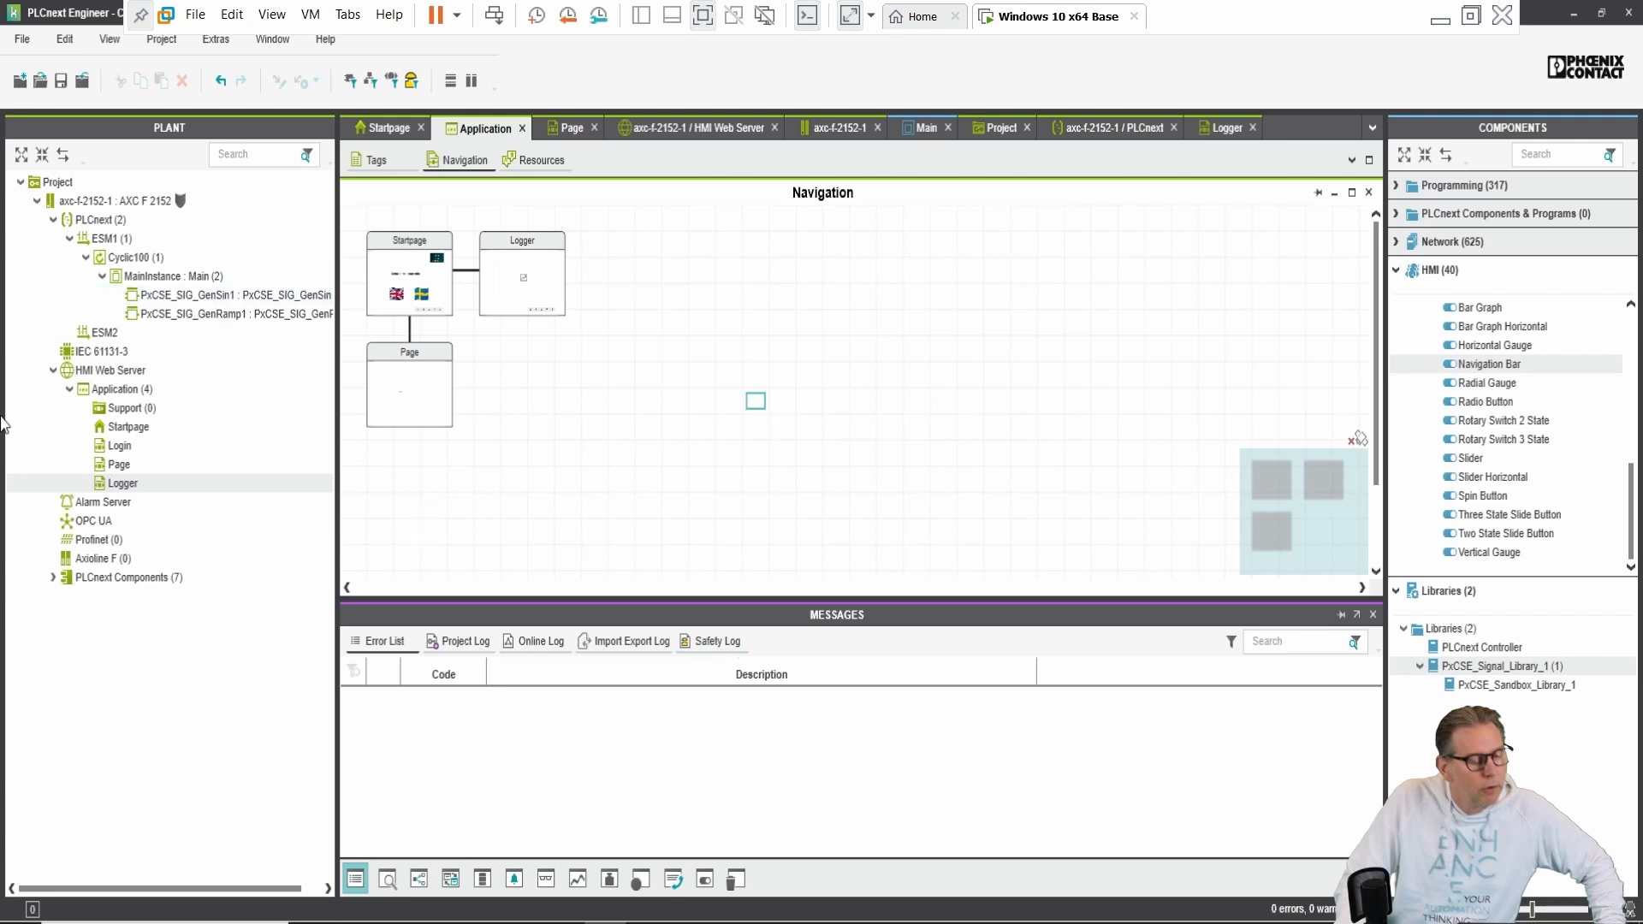
Step: Write and start the project on axc-f-2152-1, then view the controller's Cockpit showing RUN
{"action": "right_click", "coordinate": [147, 203]}
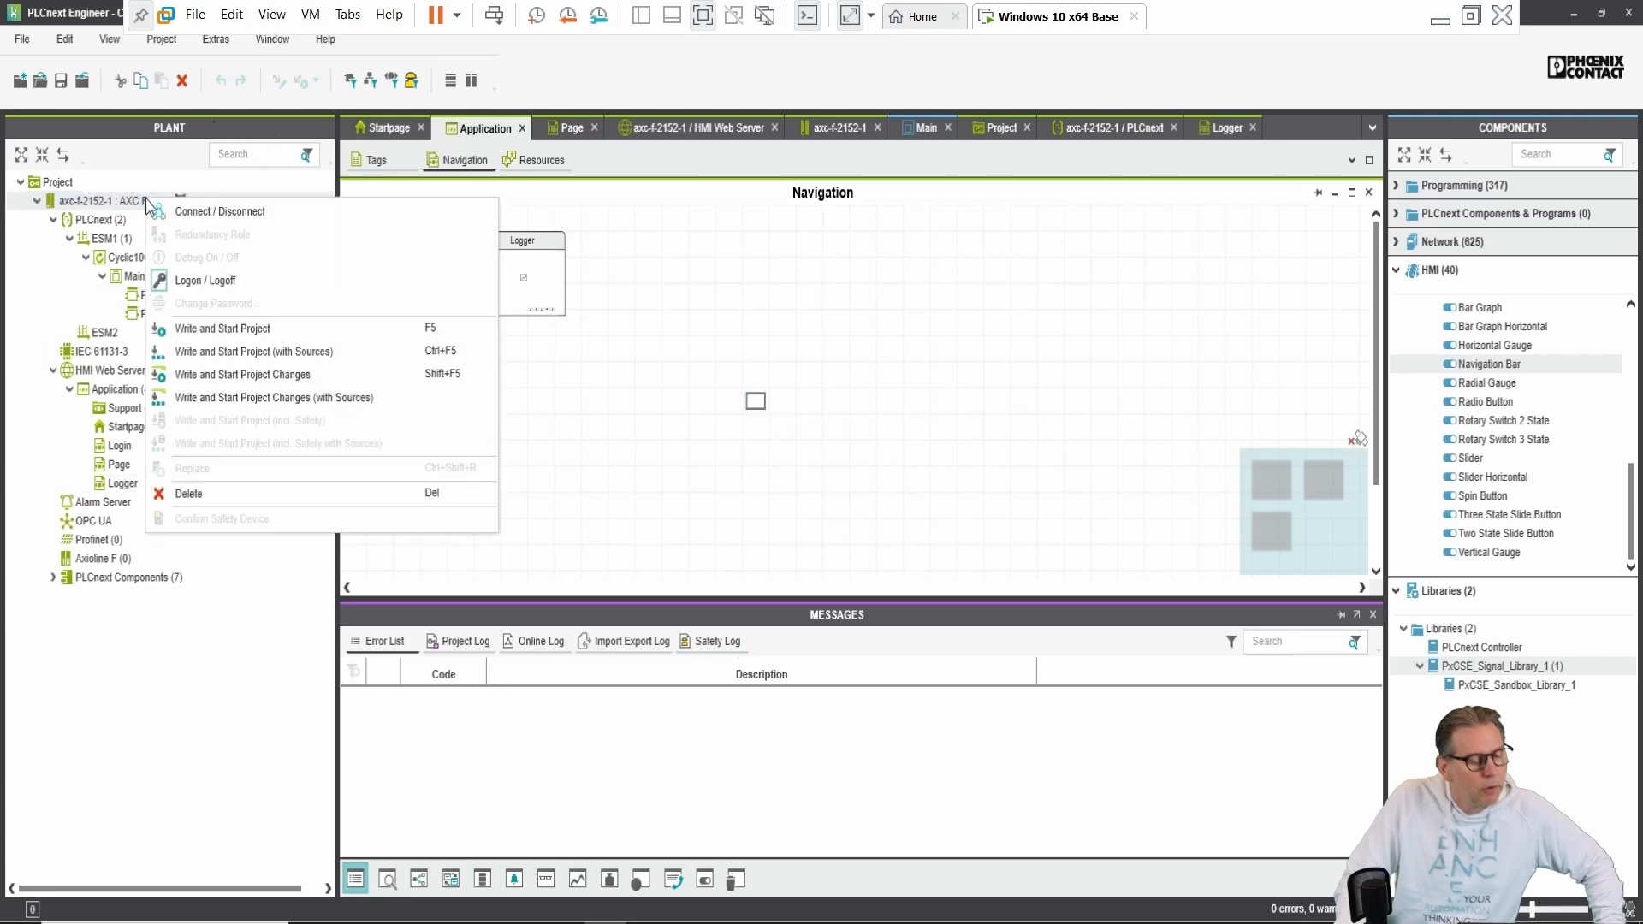
{"action": "left_click", "coordinate": [267, 330]}
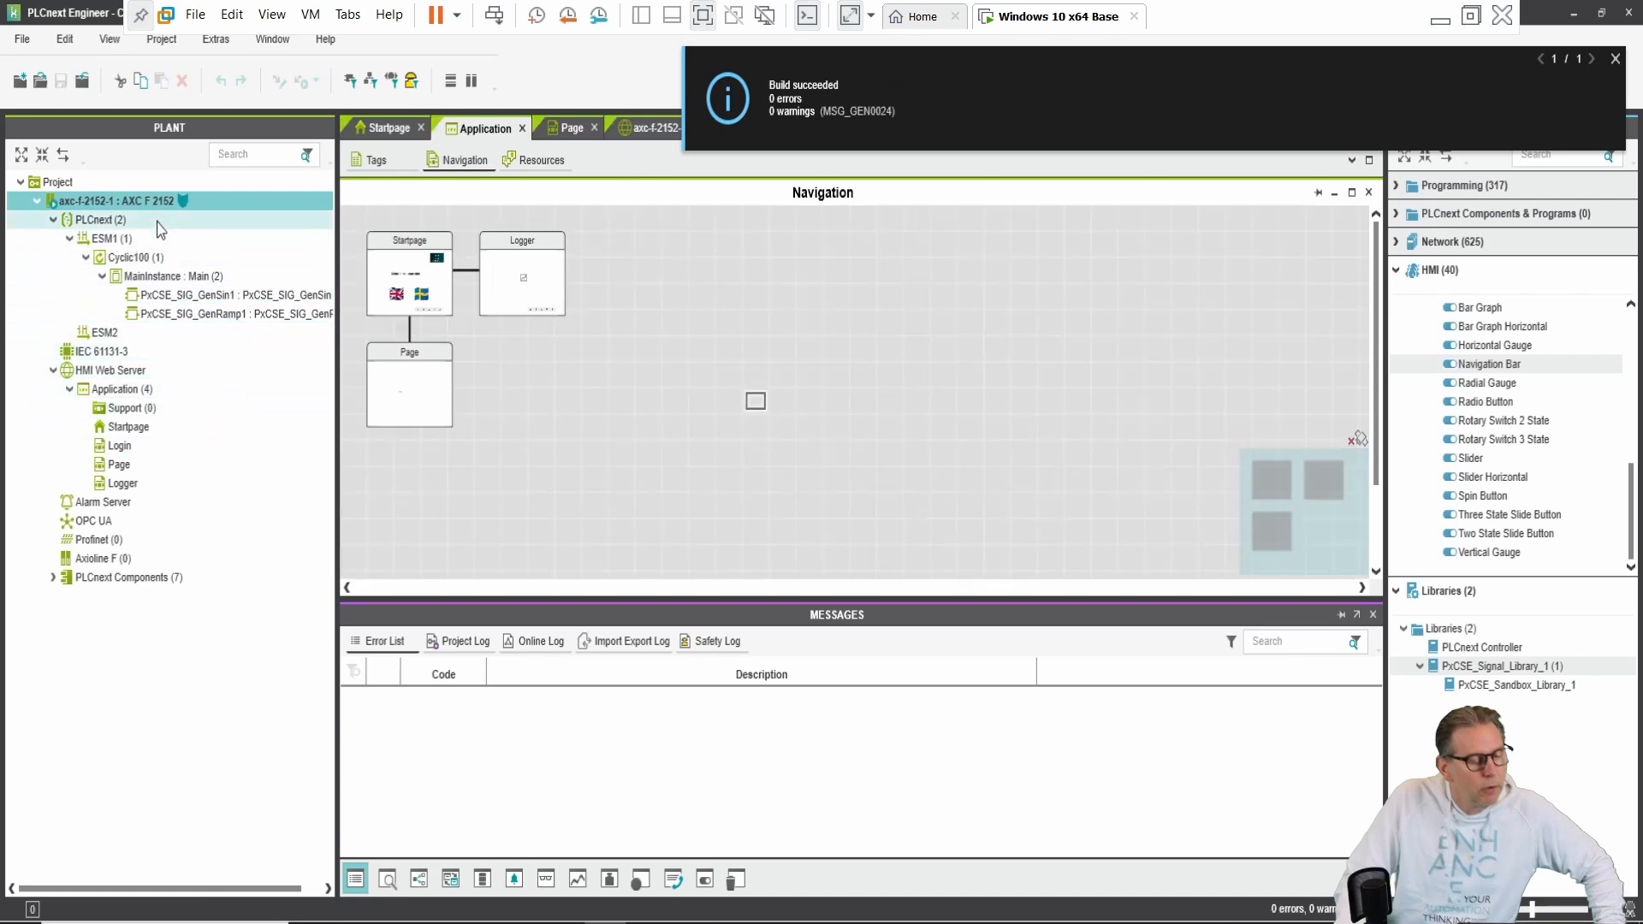
{"action": "double_click", "coordinate": [163, 204]}
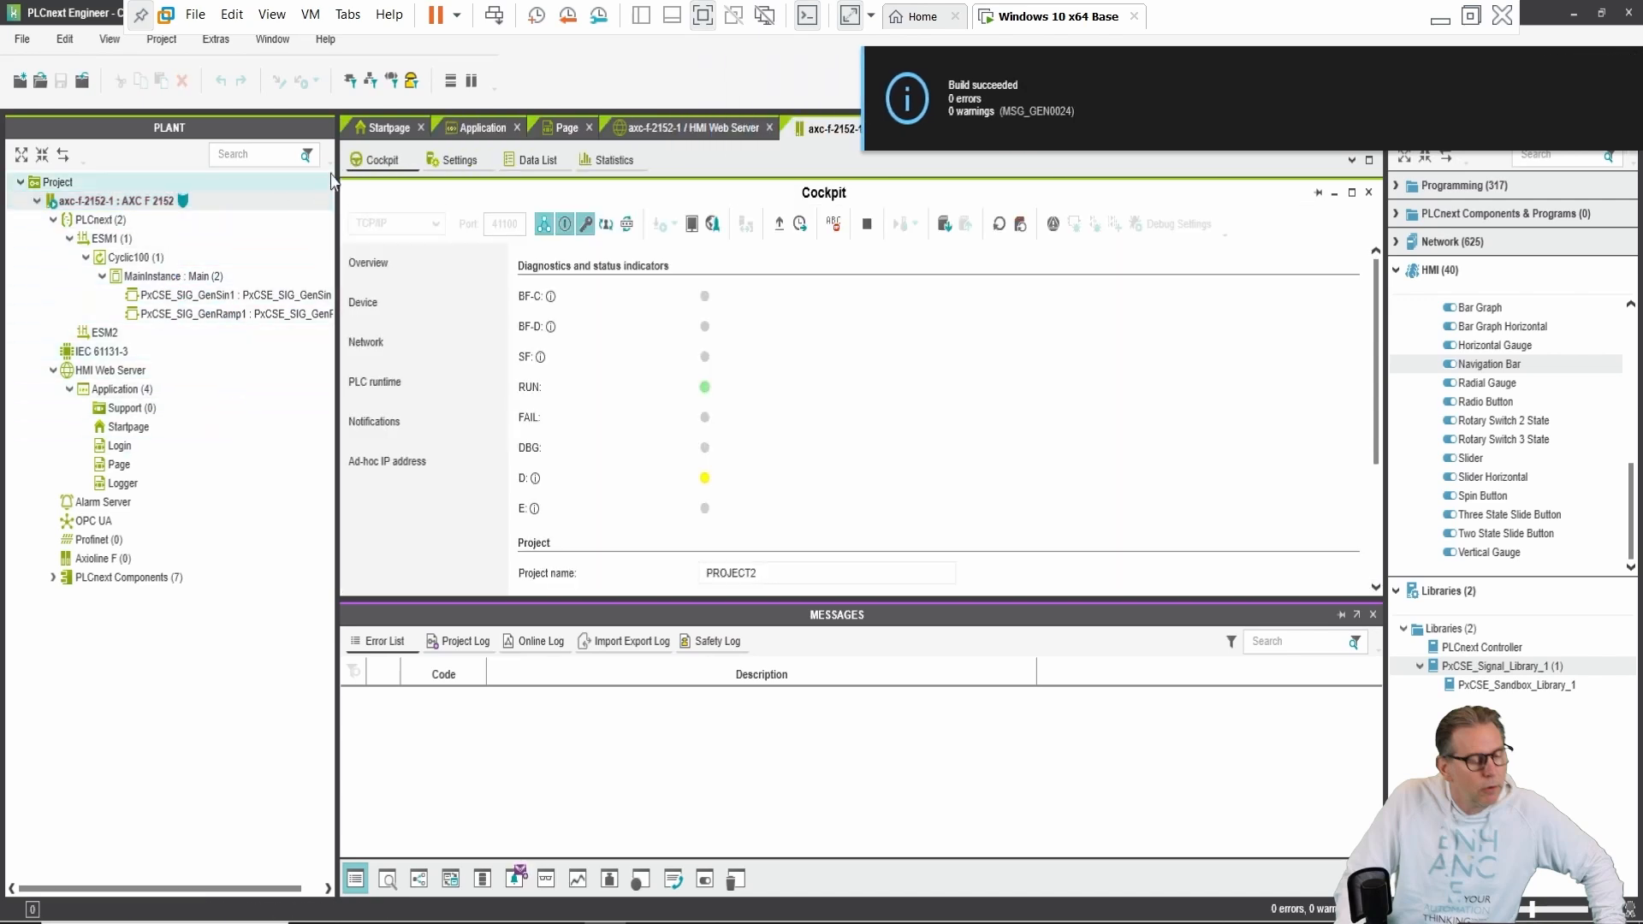
{"action": "left_click", "coordinate": [377, 162]}
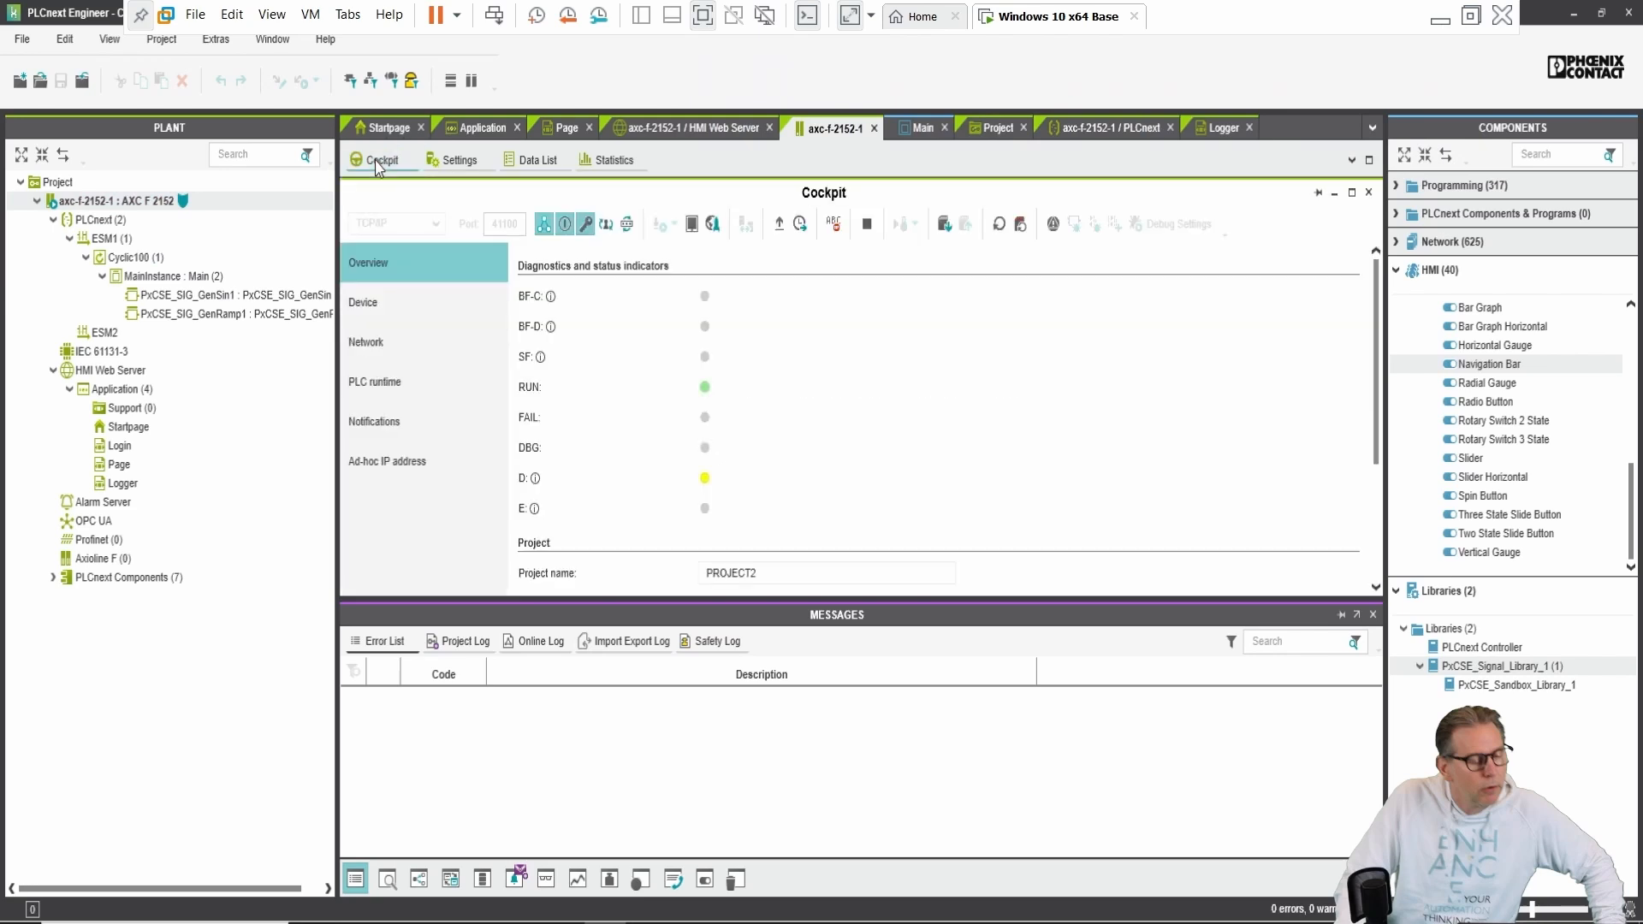
Step: Launch the eHMI in the browser, toggle English and Swedish, then advance to the Logger chart page
{"action": "left_click", "coordinate": [690, 226]}
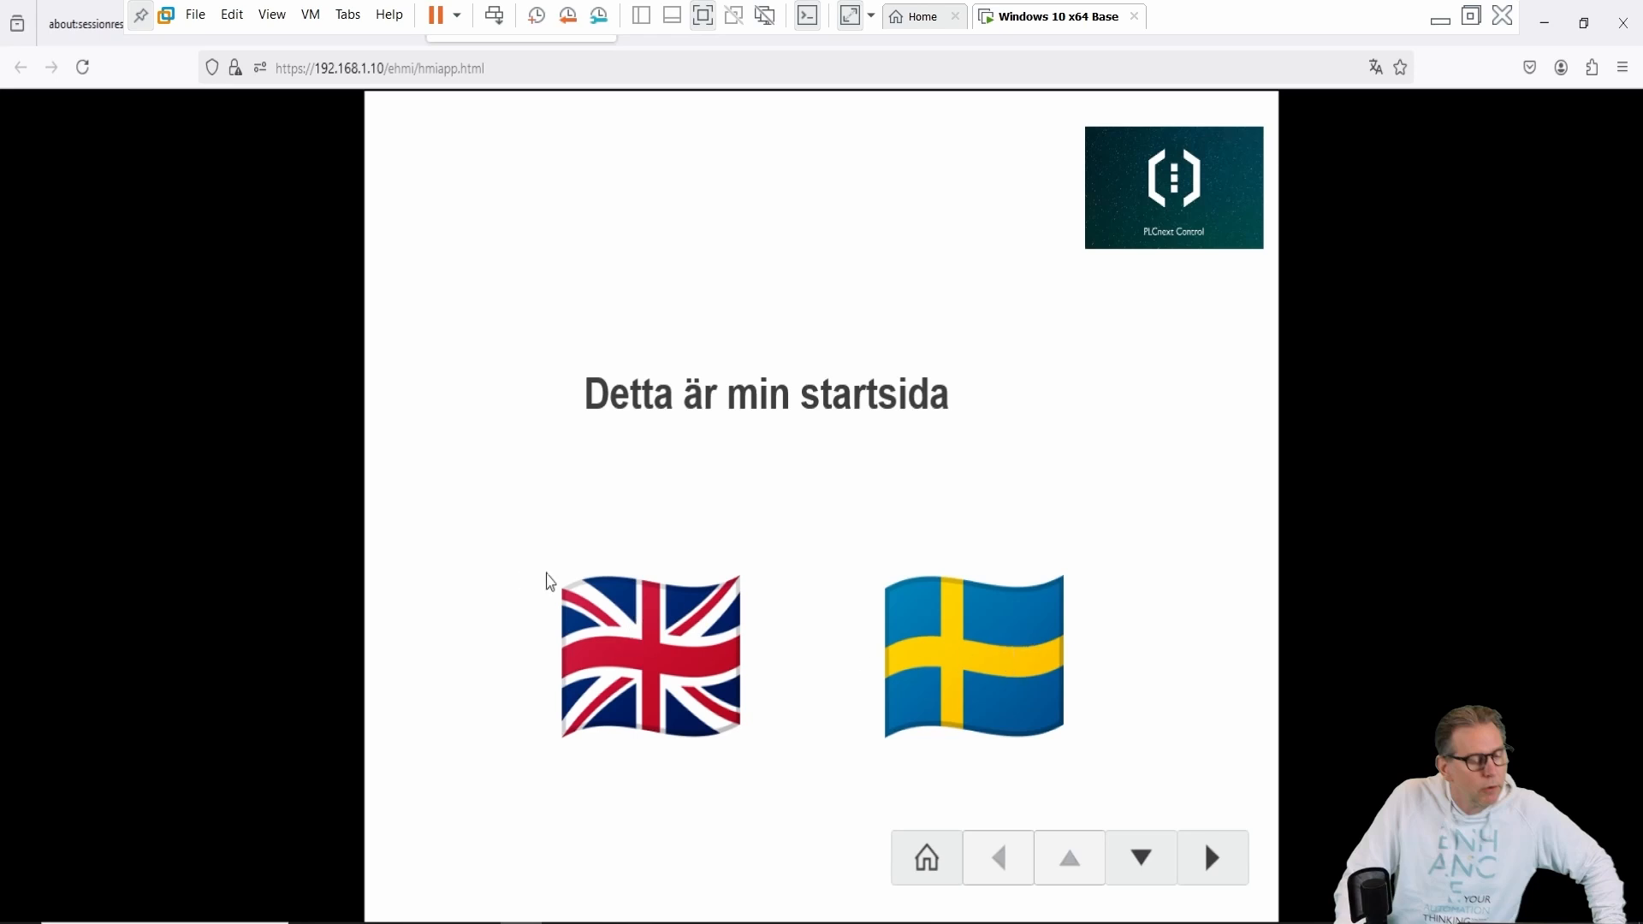
{"action": "left_click", "coordinate": [650, 648]}
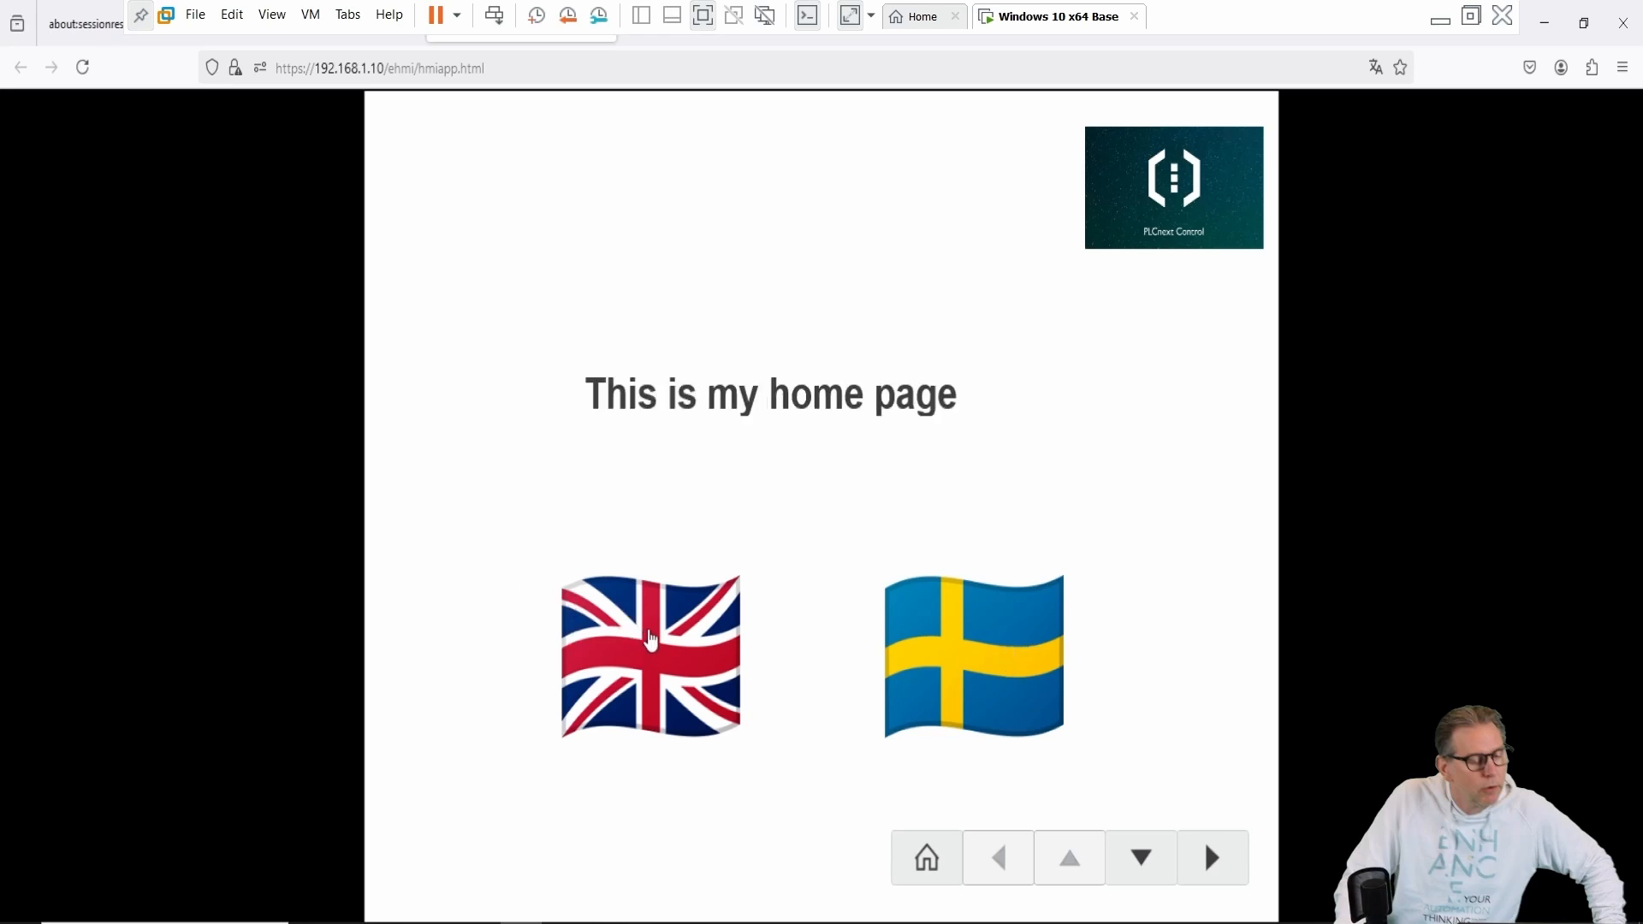
{"action": "left_click", "coordinate": [949, 633]}
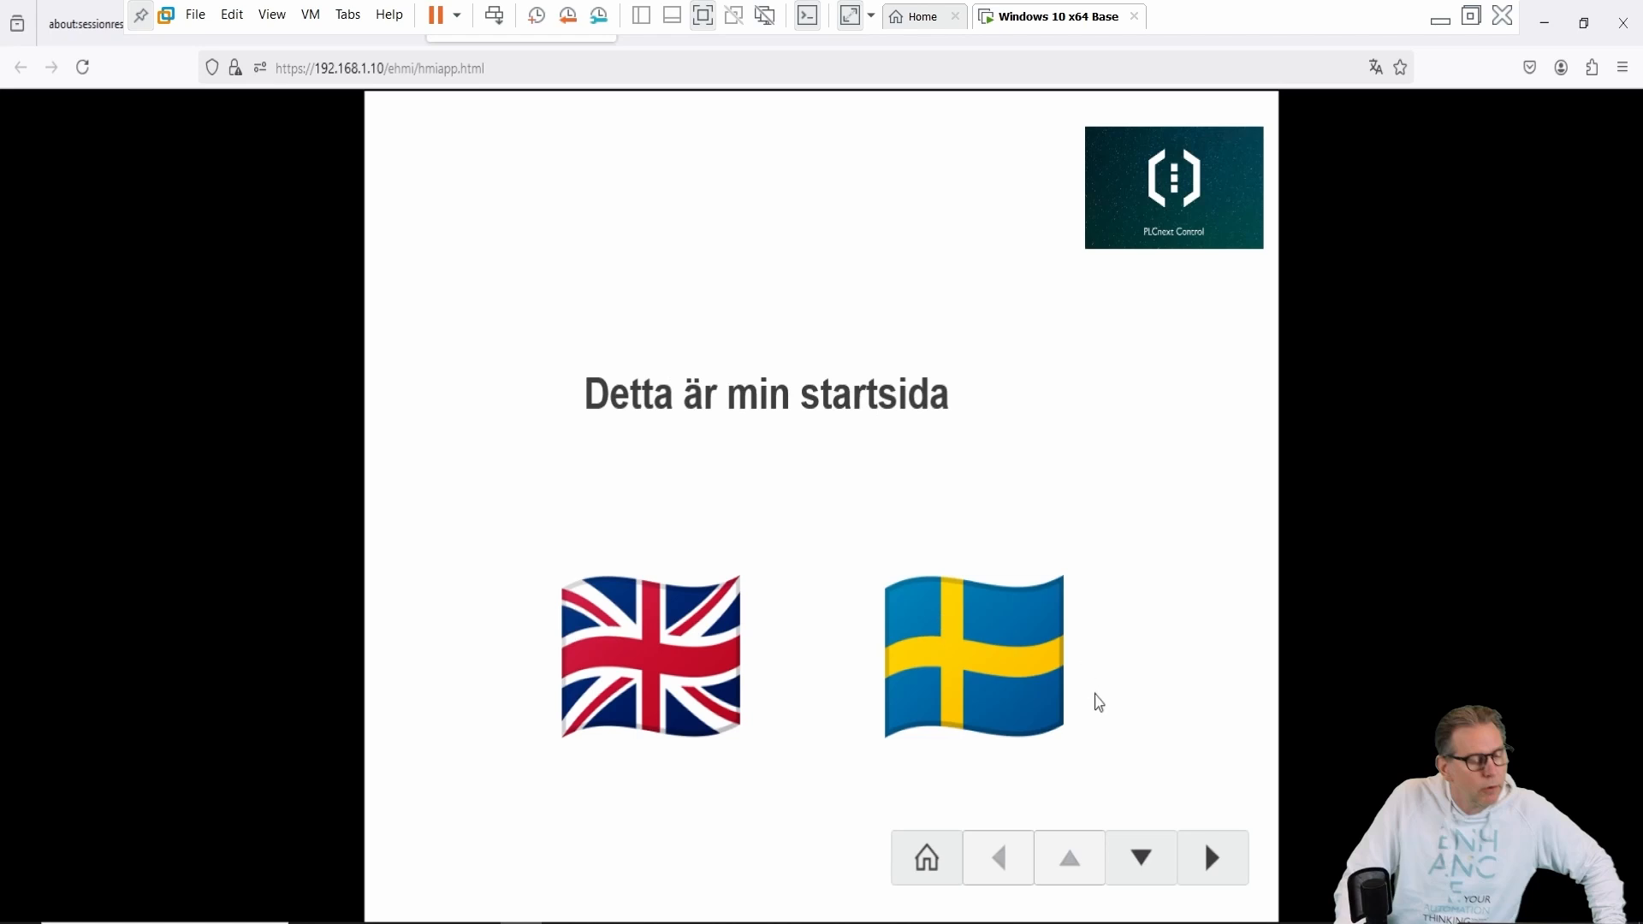
{"action": "left_click", "coordinate": [1214, 858]}
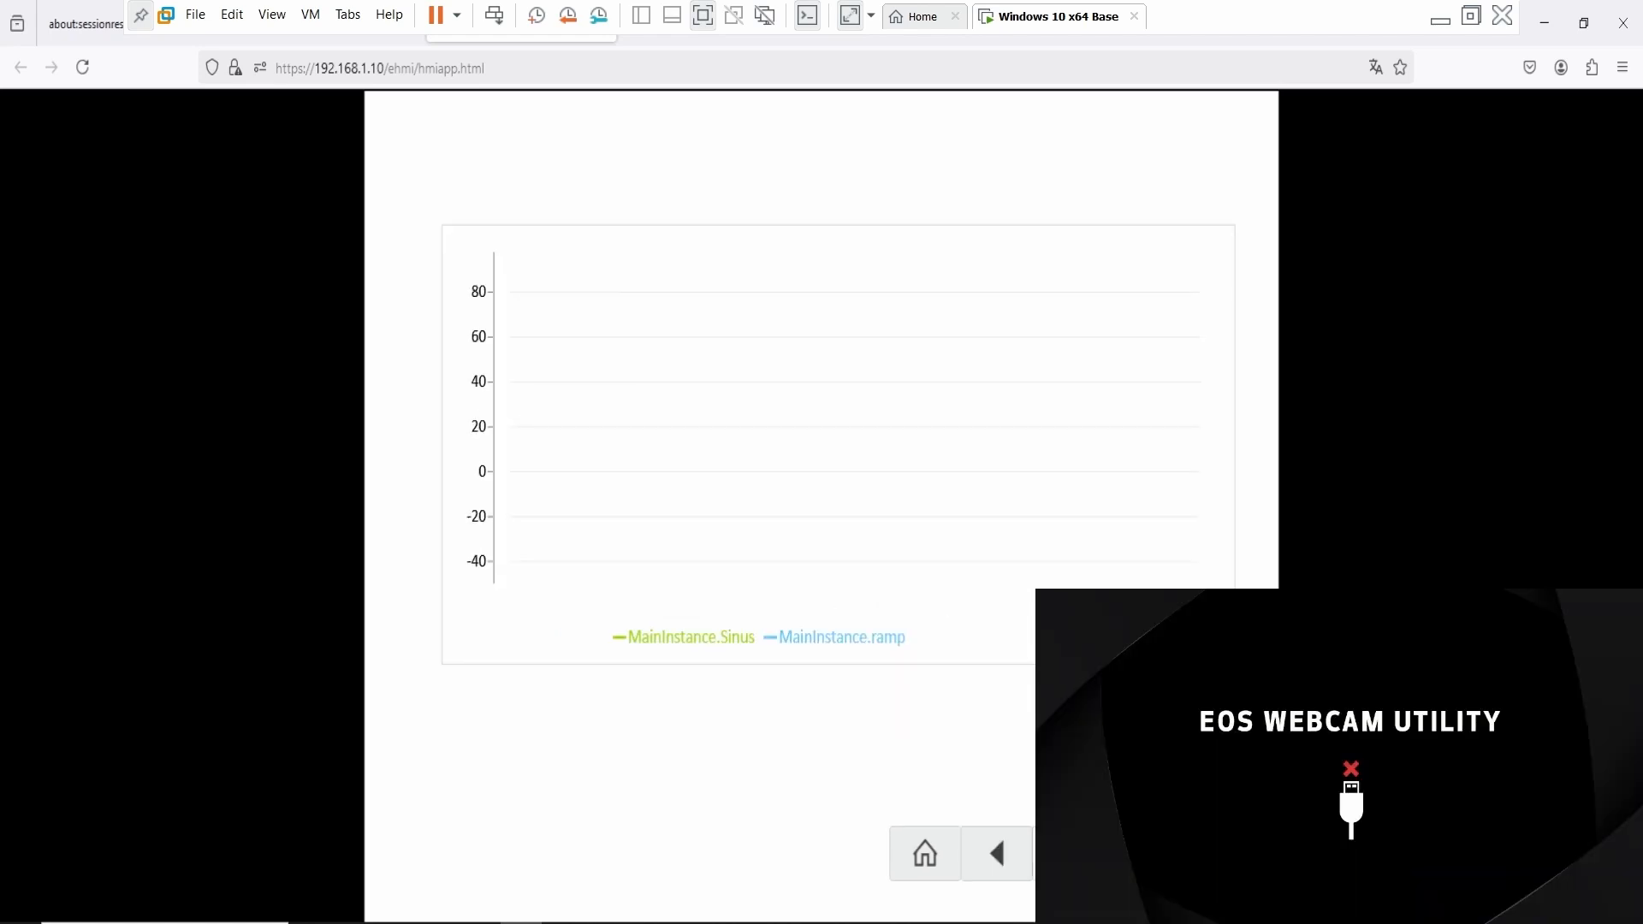